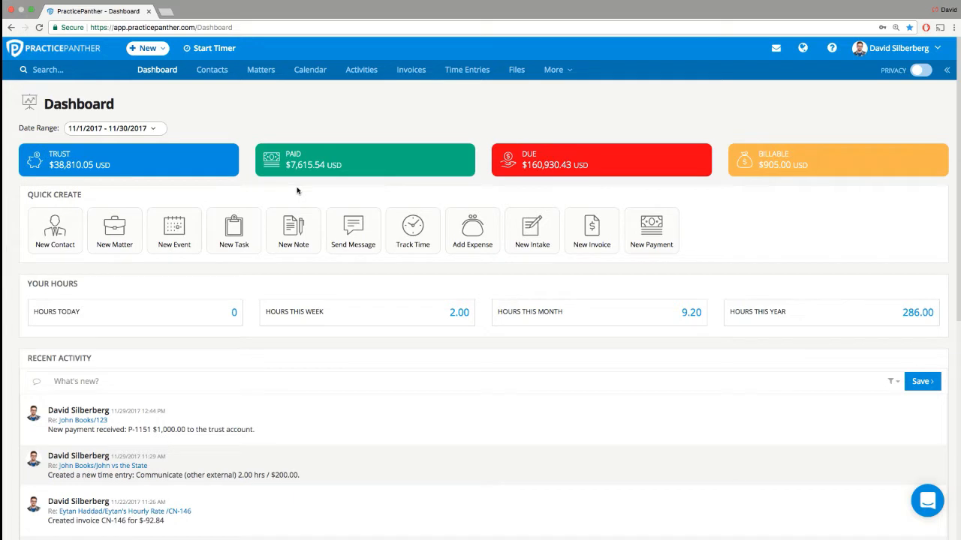
Open the bank accounts list and review the fields of a new bank account form, including the Bank Account Information section
{"action": "left_click", "coordinate": [559, 69]}
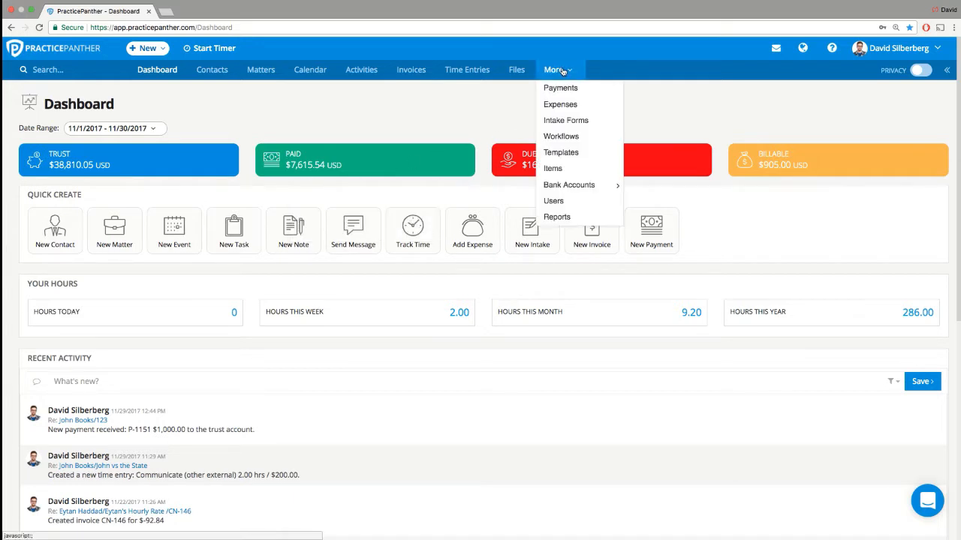
{"action": "left_click", "coordinate": [569, 185]}
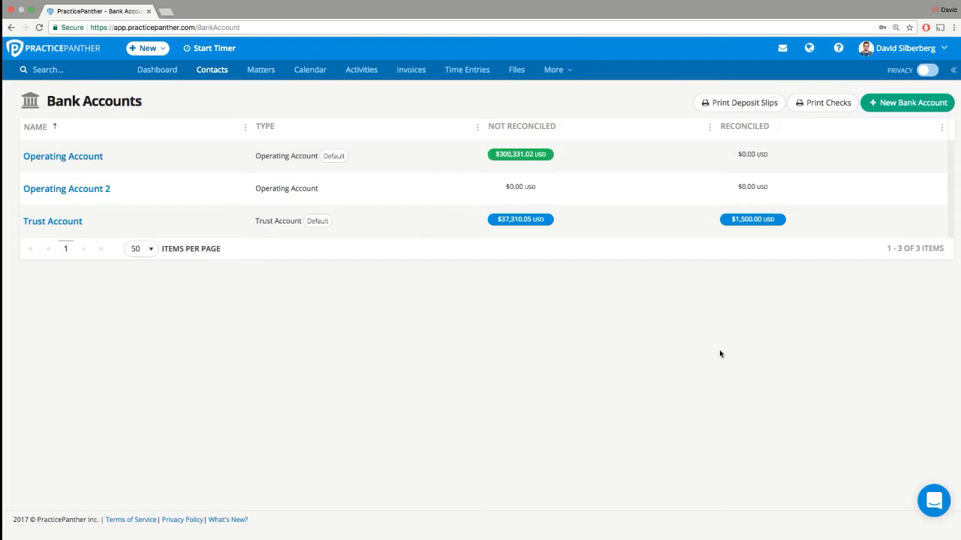
{"action": "left_click", "coordinate": [910, 107]}
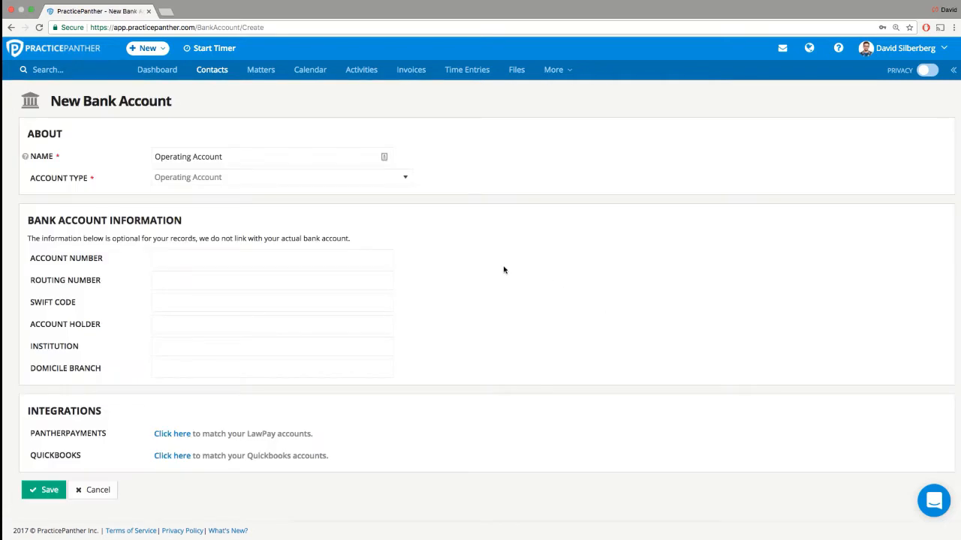
{"action": "left_click_drag", "start_coordinate": [234, 158], "coordinate": [151, 157]}
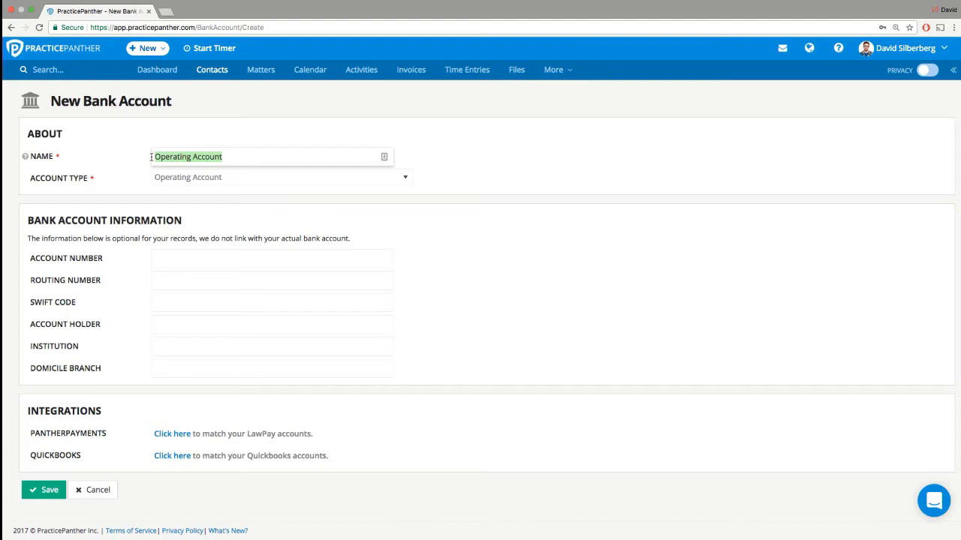
{"action": "left_click_drag", "start_coordinate": [27, 221], "coordinate": [188, 220]}
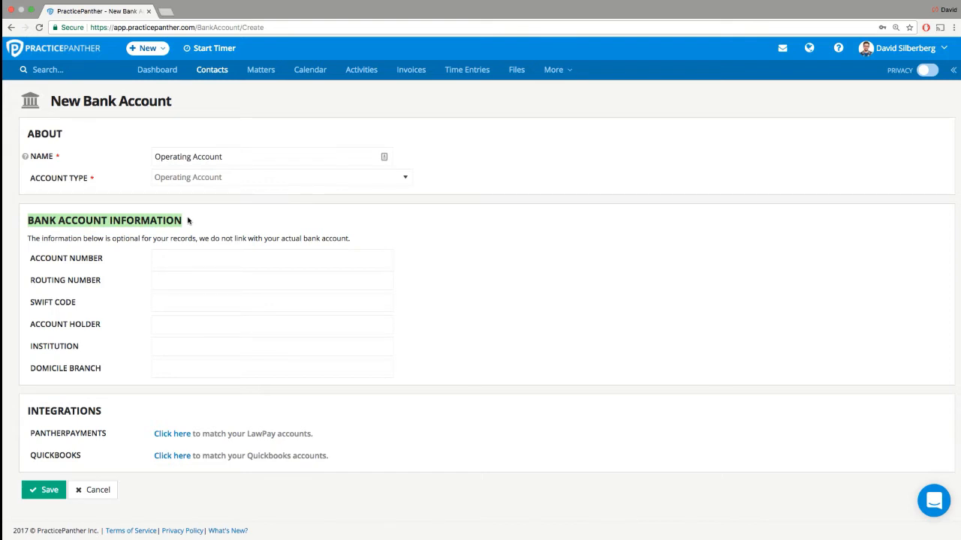
{"action": "left_click", "coordinate": [188, 220]}
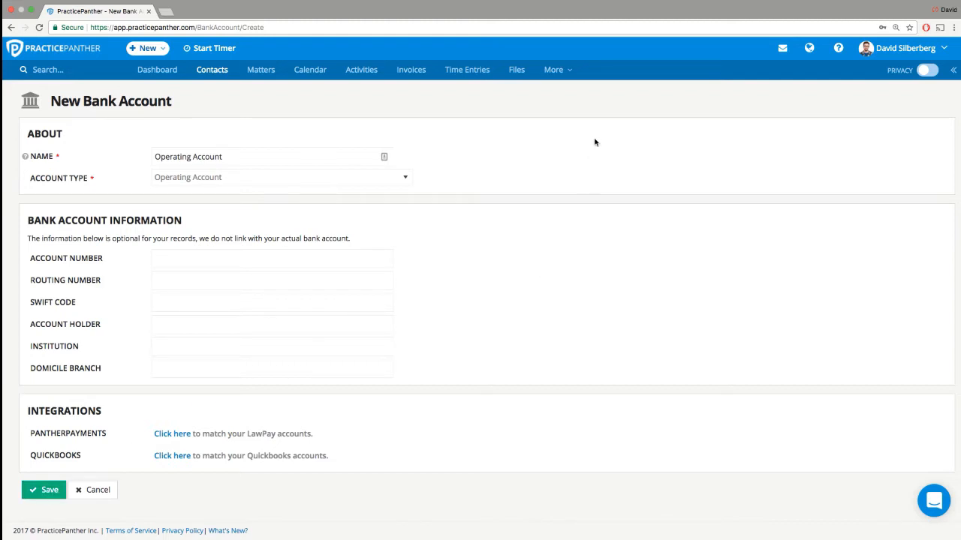
Open the bank account ledger by contact from the payment reports and look at its bank account filter options
{"action": "left_click", "coordinate": [555, 73]}
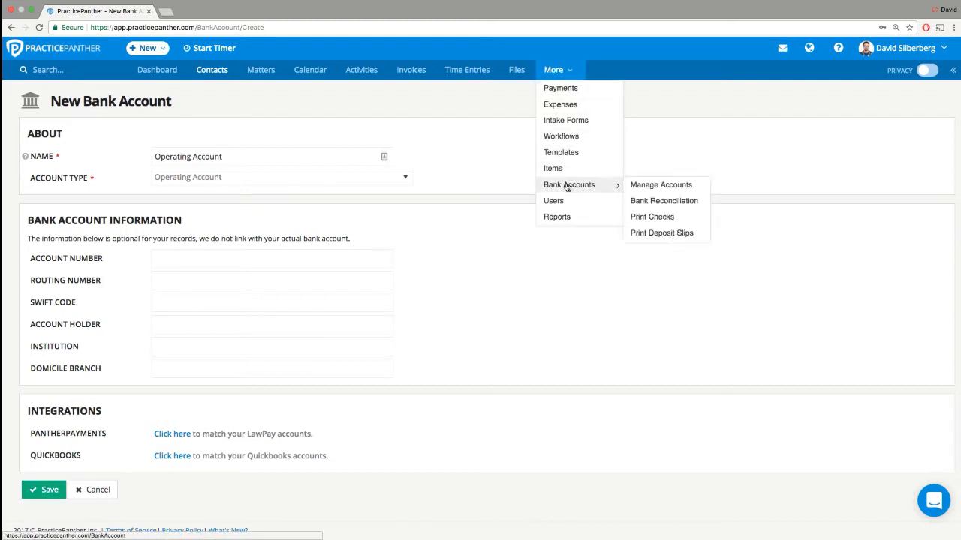
{"action": "left_click", "coordinate": [557, 217]}
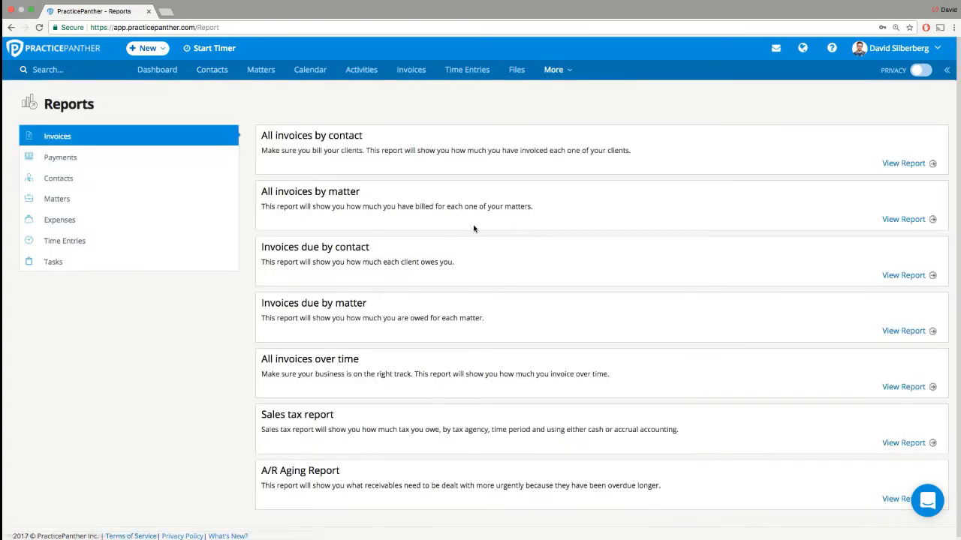
{"action": "left_click", "coordinate": [155, 157]}
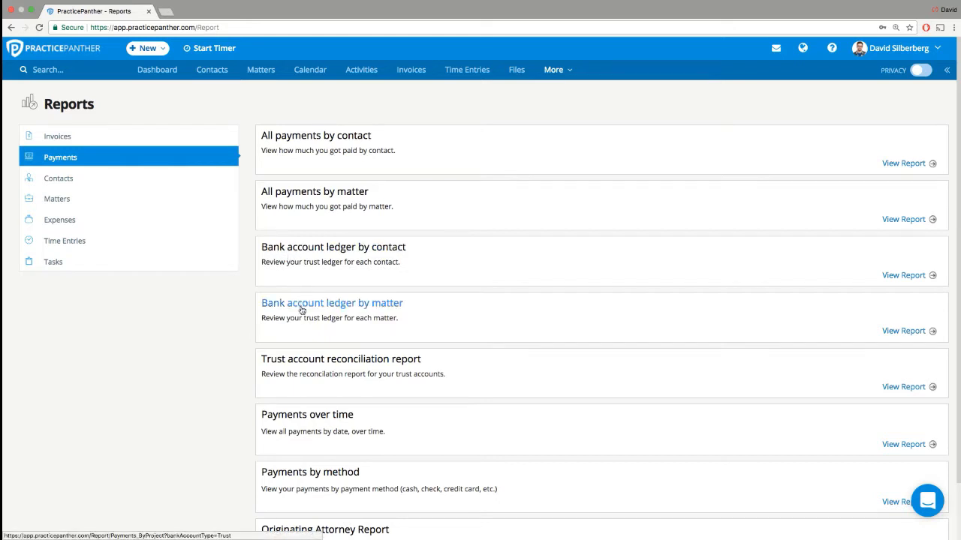
{"action": "left_click", "coordinate": [311, 249]}
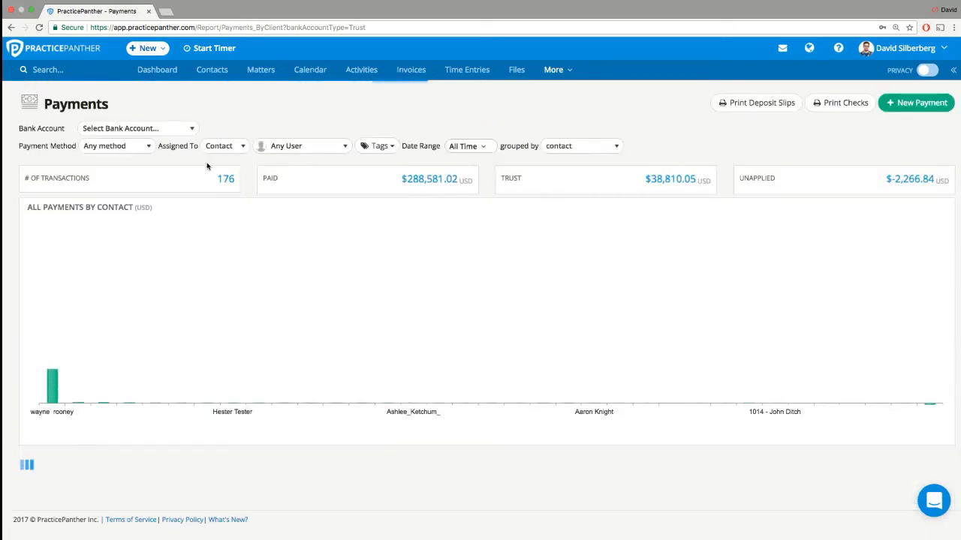
{"action": "left_click", "coordinate": [172, 128]}
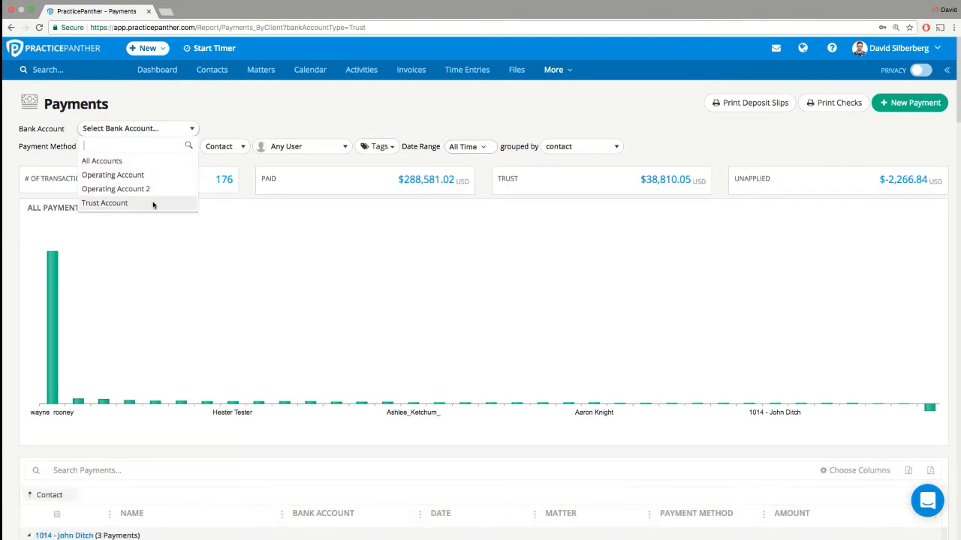
{"action": "left_click", "coordinate": [219, 133]}
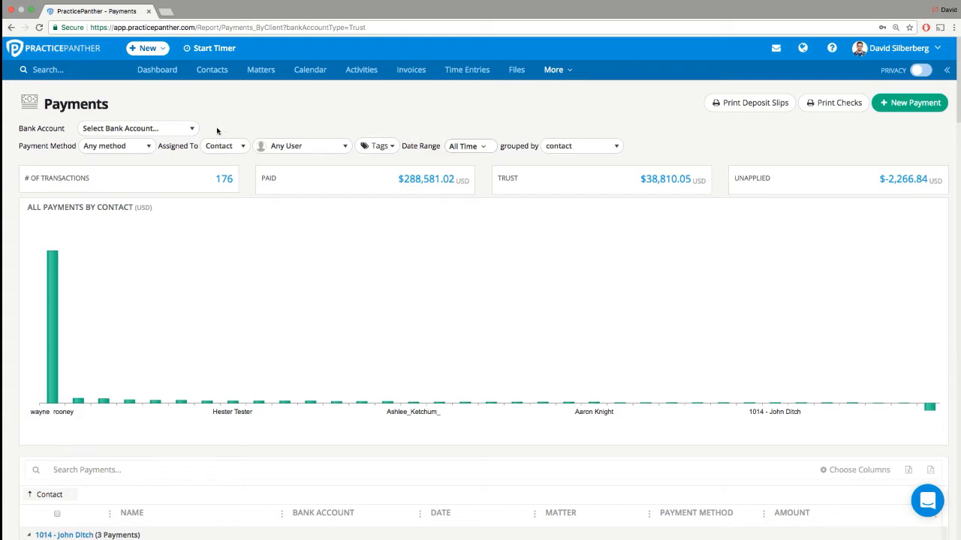
Start a new matter for the contact tagged Trainer and Avvo, and name it Car Accident
{"action": "left_click", "coordinate": [224, 78]}
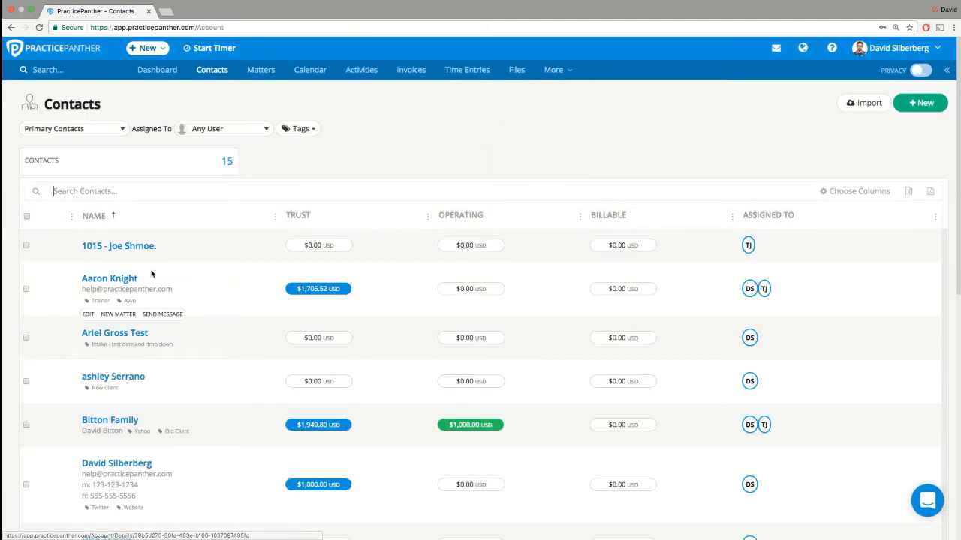
{"action": "left_click", "coordinate": [122, 279]}
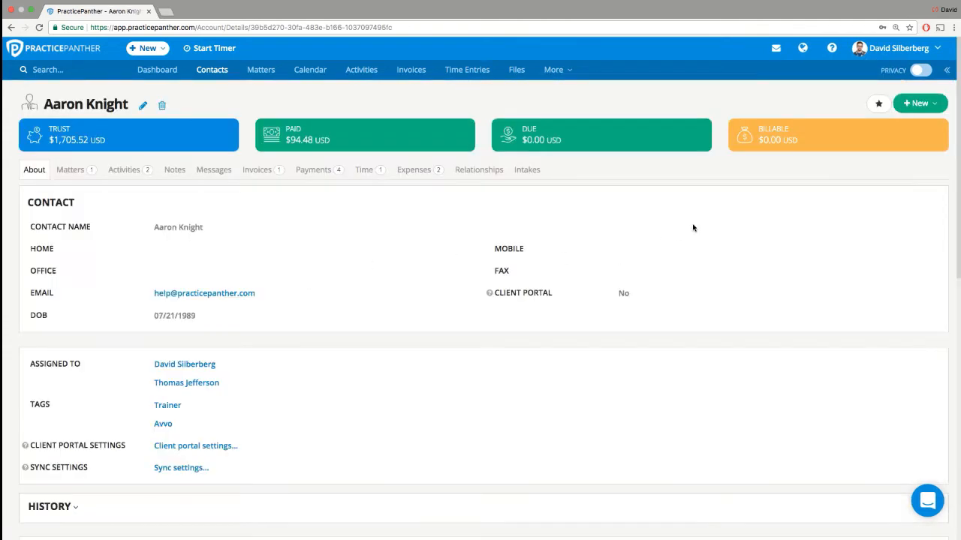
{"action": "left_click", "coordinate": [919, 103]}
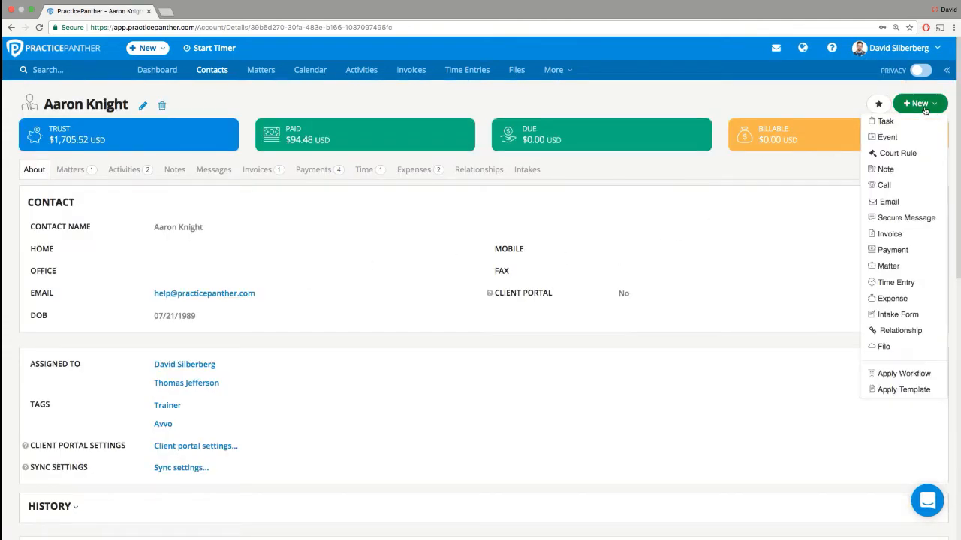
{"action": "left_click", "coordinate": [887, 266]}
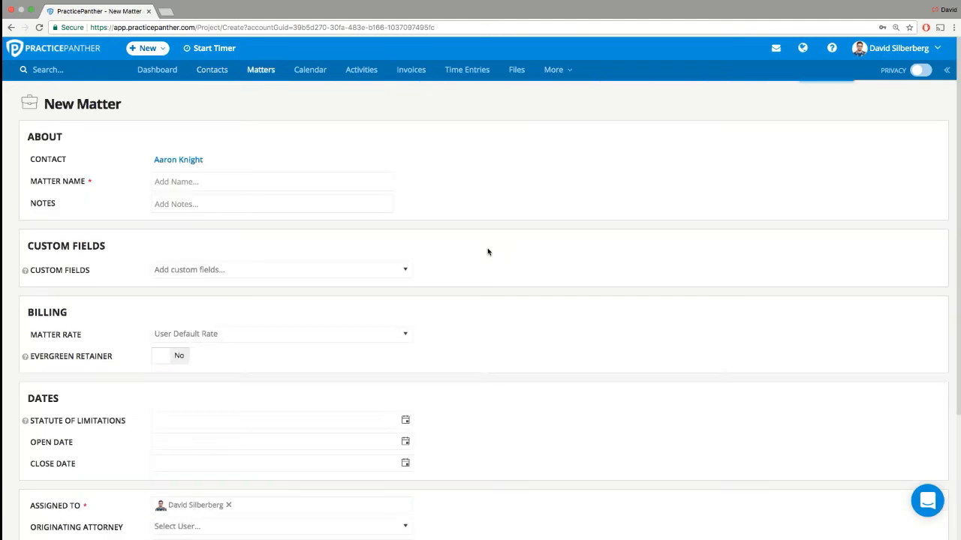
{"action": "left_click", "coordinate": [273, 189]}
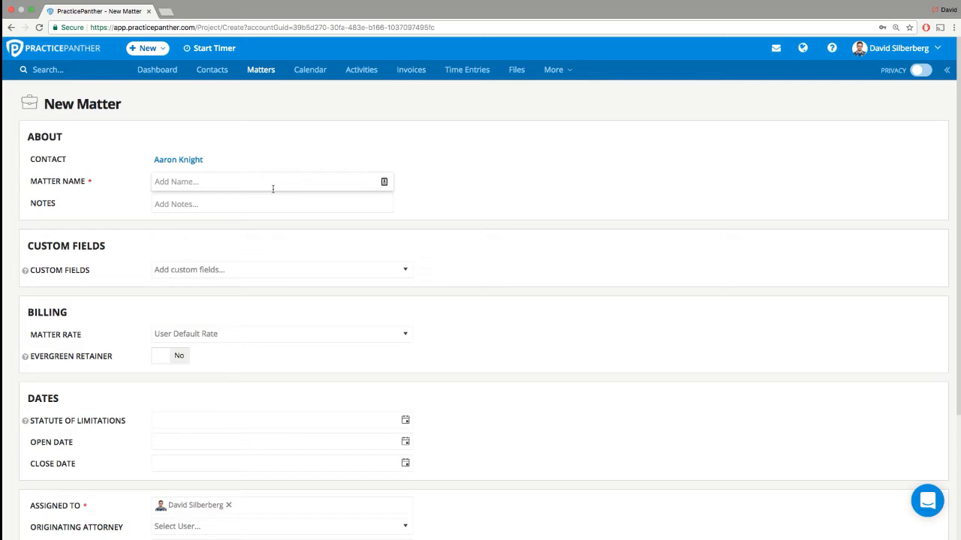
{"action": "type", "text": "Car "}
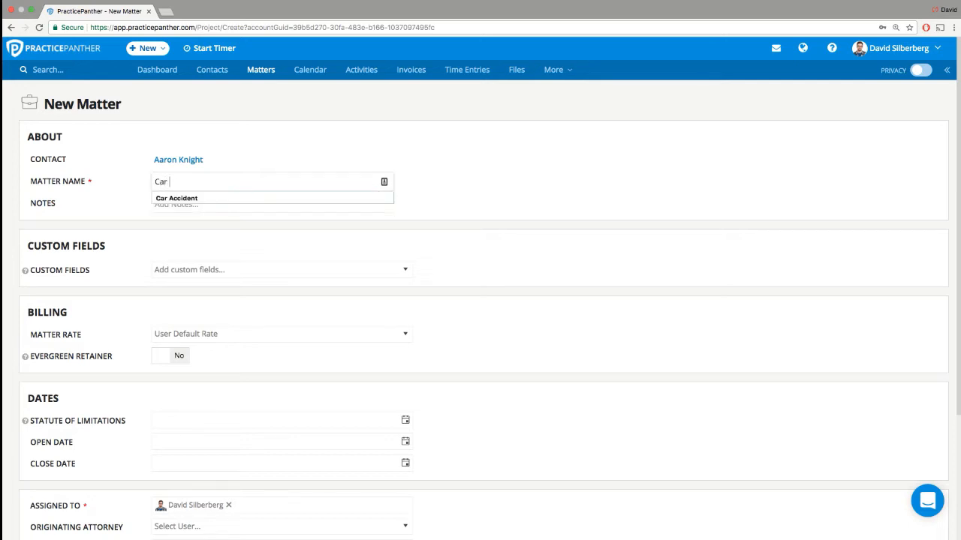
{"action": "type", "text": "Accident"}
{"action": "left_click", "coordinate": [177, 198]}
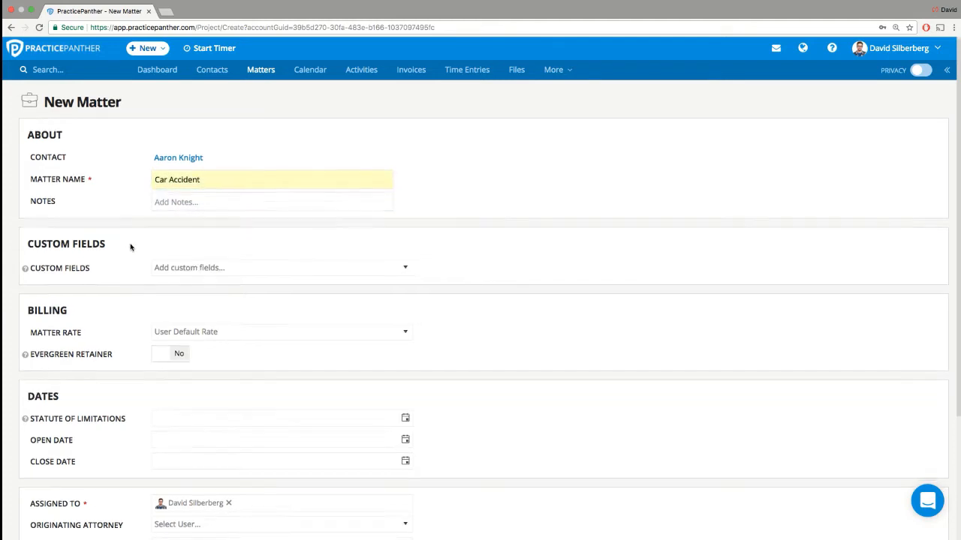
Enable the evergreen retainer with an amount of 500 USD and save the new matter
{"action": "scroll", "coordinate": [130, 247], "scroll_direction": "down", "scroll_amount": 2}
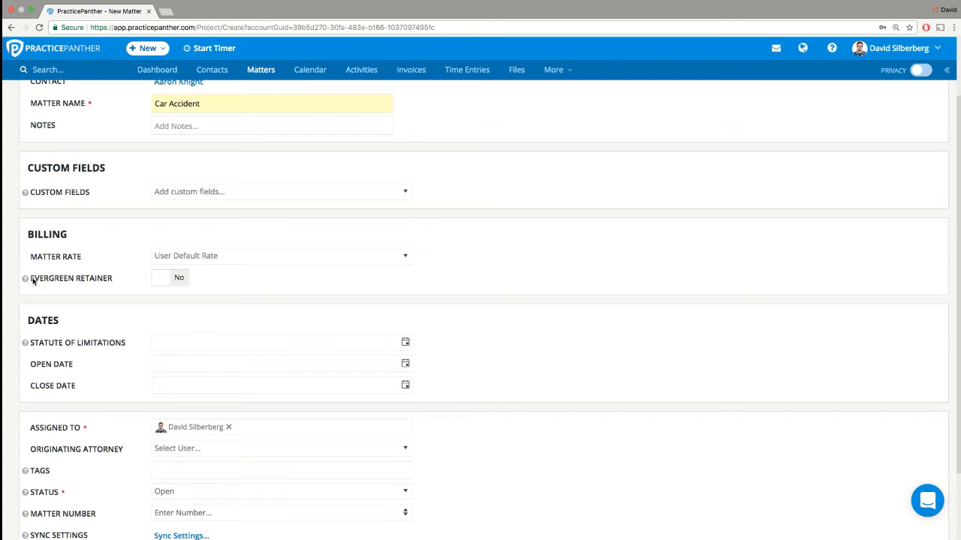
{"action": "left_click_drag", "start_coordinate": [32, 281], "coordinate": [114, 279]}
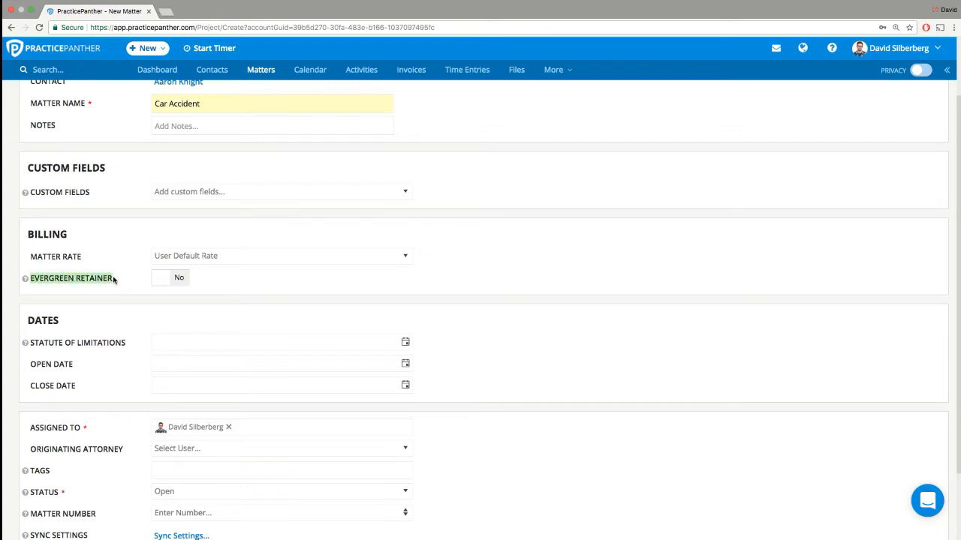
{"action": "left_click", "coordinate": [168, 281]}
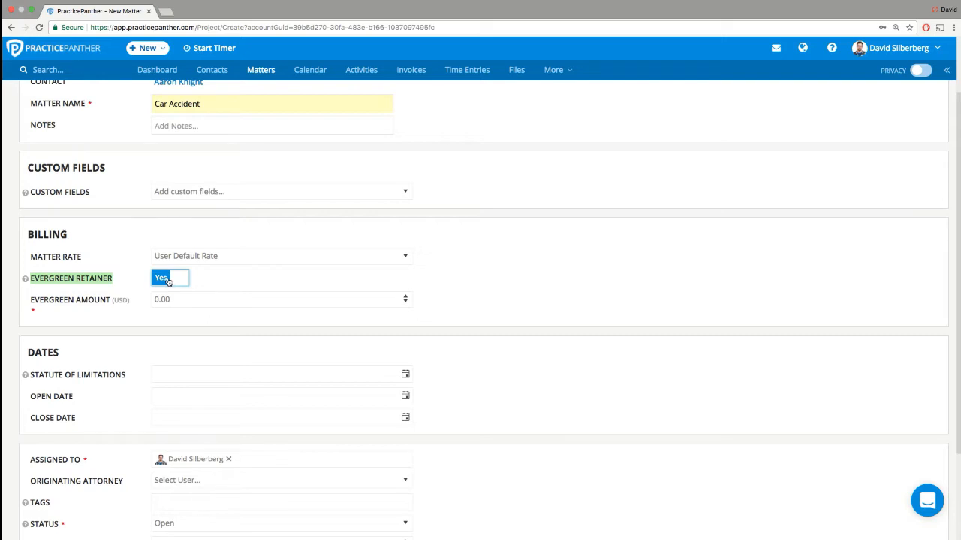
{"action": "left_click", "coordinate": [176, 299]}
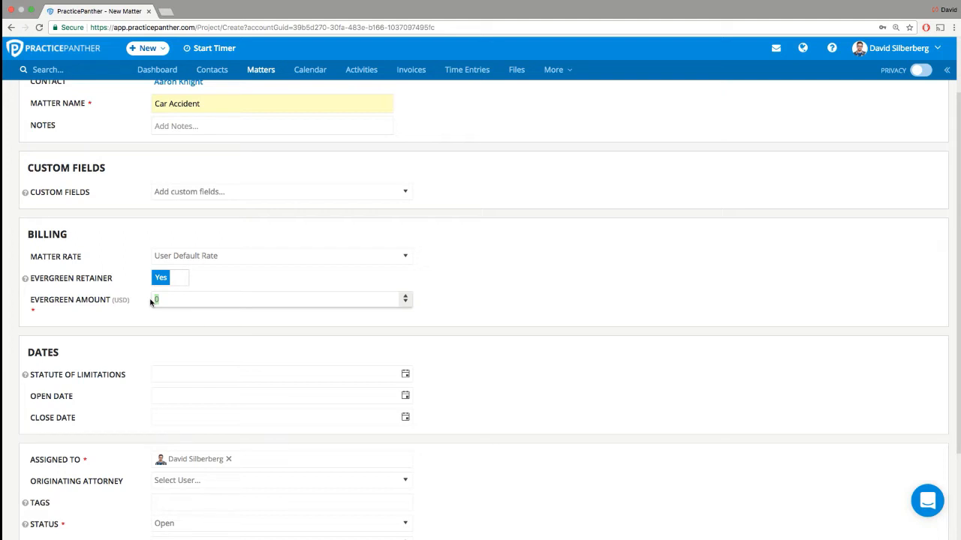
{"action": "type", "text": "500"}
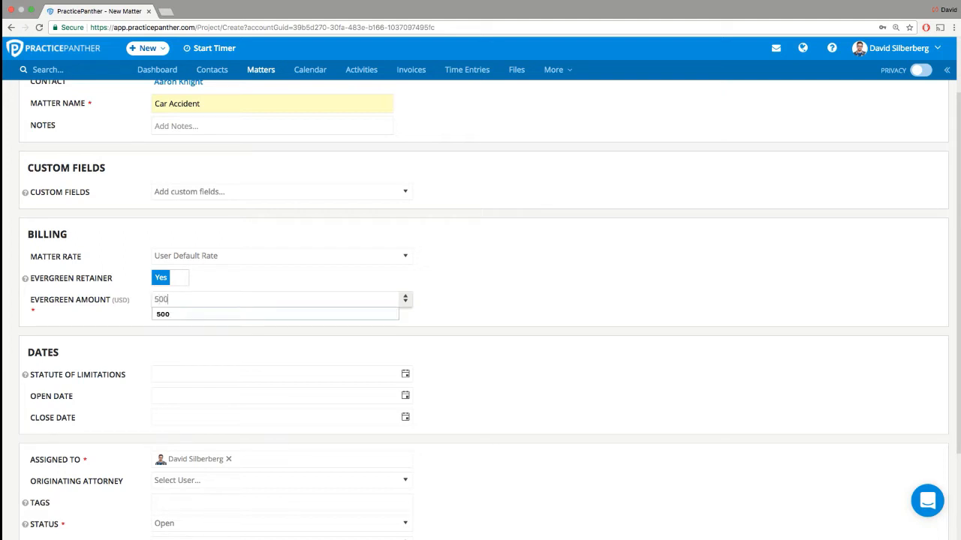
{"action": "left_click", "coordinate": [124, 320]}
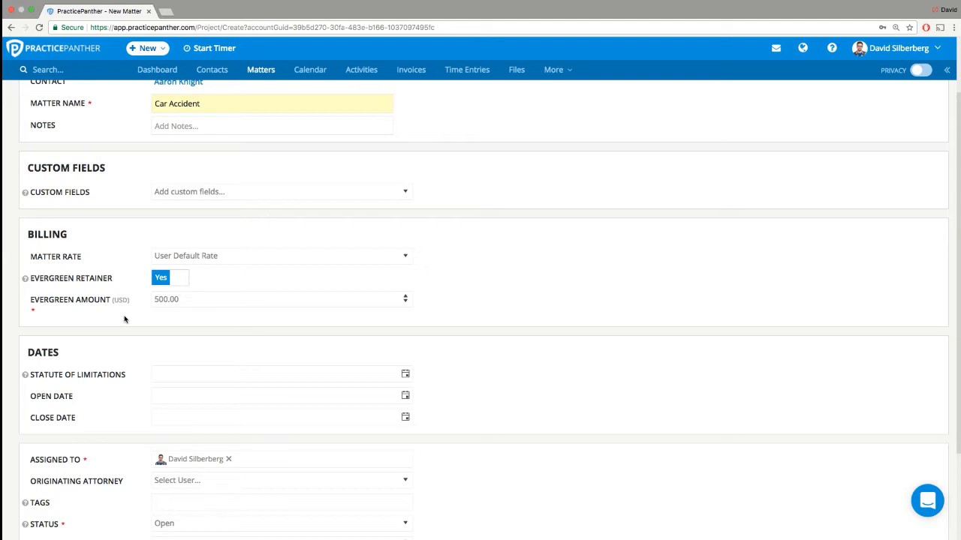
{"action": "scroll", "coordinate": [118, 327], "scroll_direction": "down", "scroll_amount": 3}
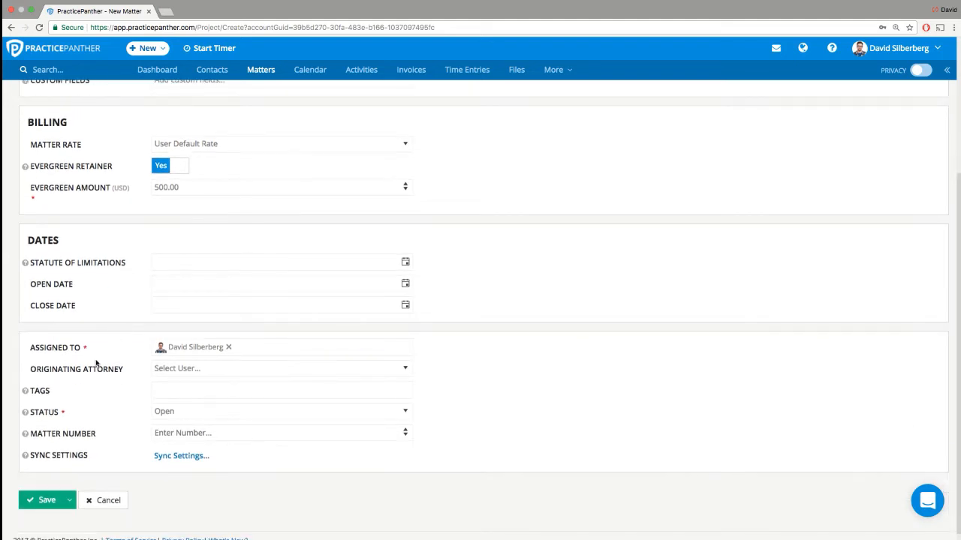
{"action": "left_click", "coordinate": [39, 501]}
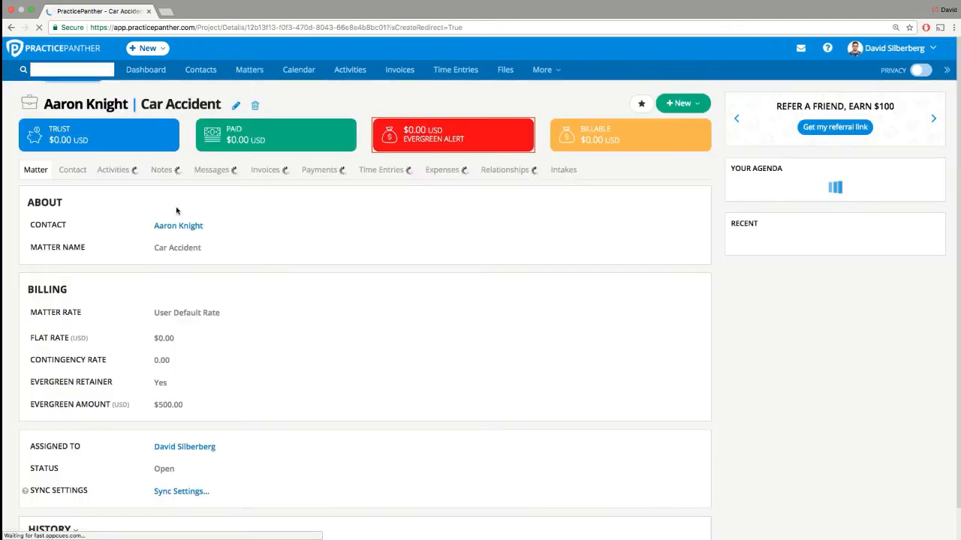
Prepare a retainer payment request on the Car Accident matter for 2,000 USD into the Trust Account
{"action": "mouse_move", "coordinate": [593, 139]}
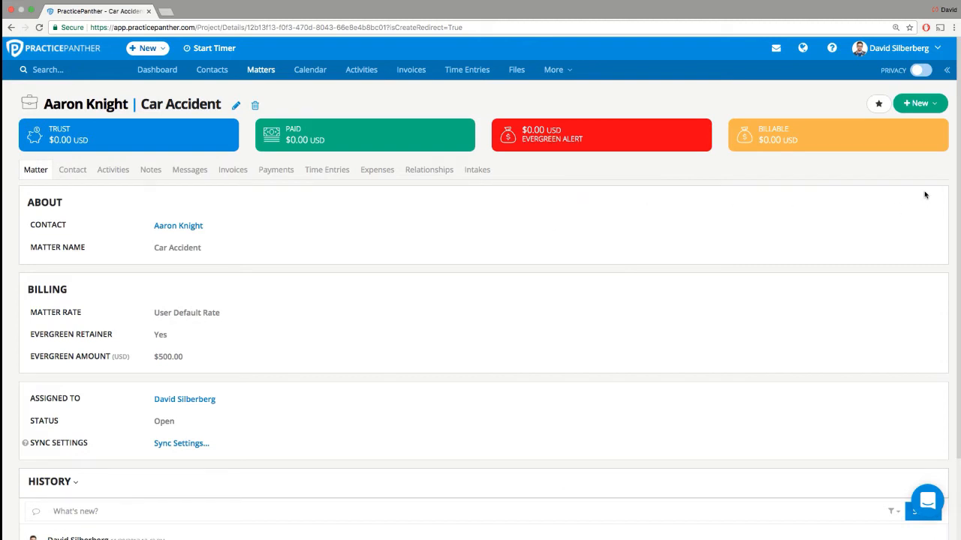
{"action": "left_click", "coordinate": [926, 105]}
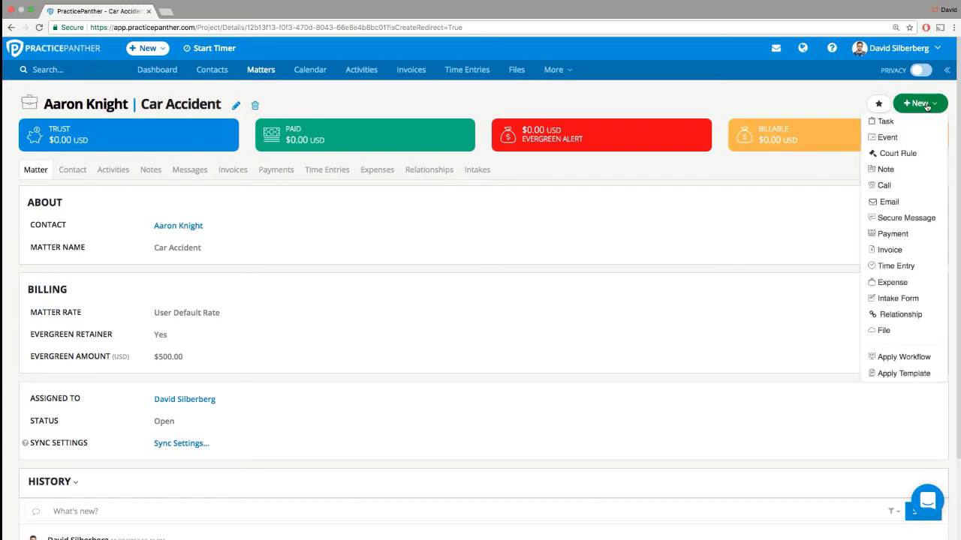
{"action": "left_click", "coordinate": [893, 234]}
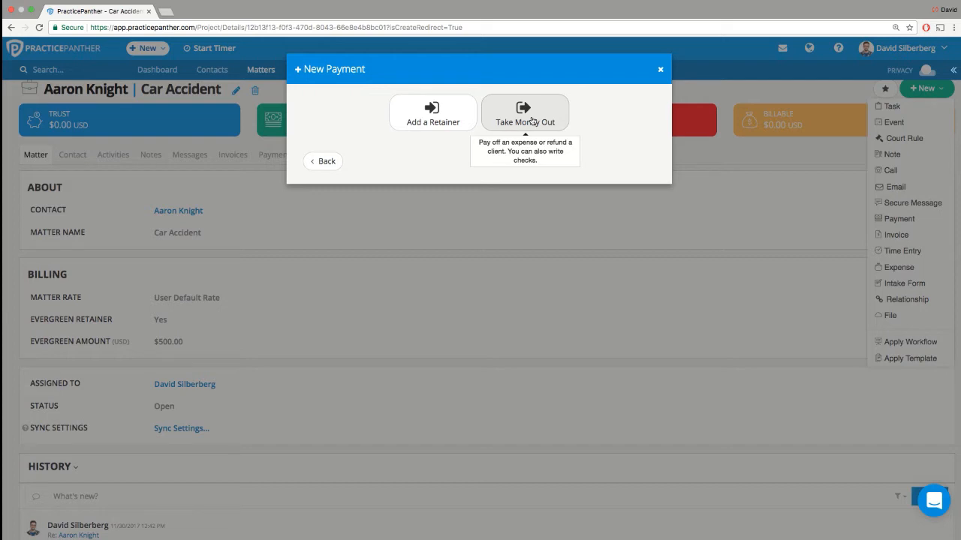
{"action": "left_click", "coordinate": [434, 123]}
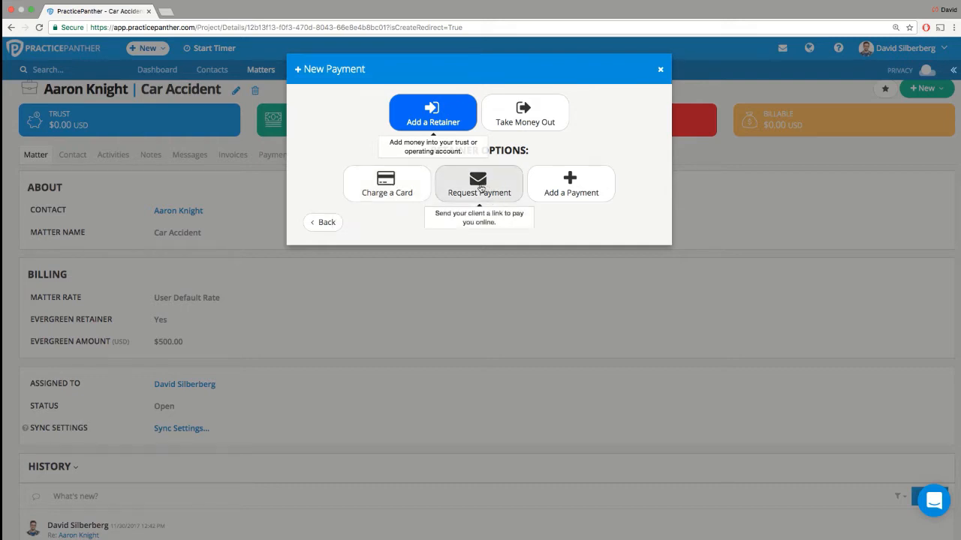
{"action": "left_click", "coordinate": [486, 191]}
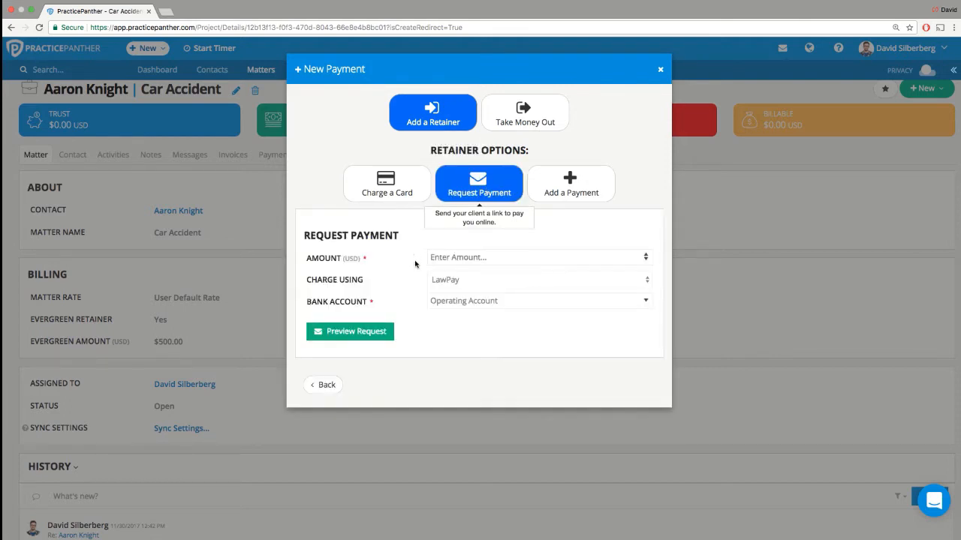
{"action": "left_click", "coordinate": [458, 258]}
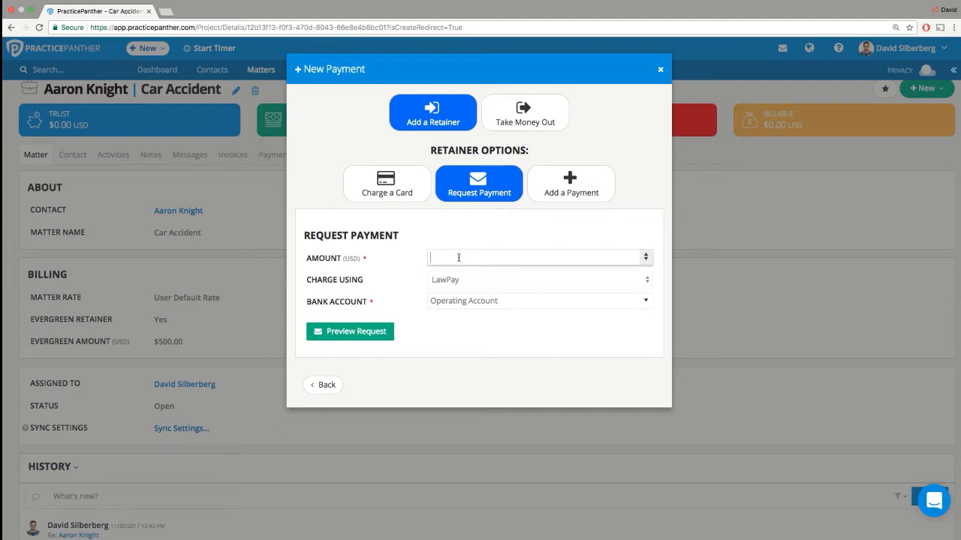
{"action": "type", "text": "2000"}
{"action": "left_click", "coordinate": [471, 246]}
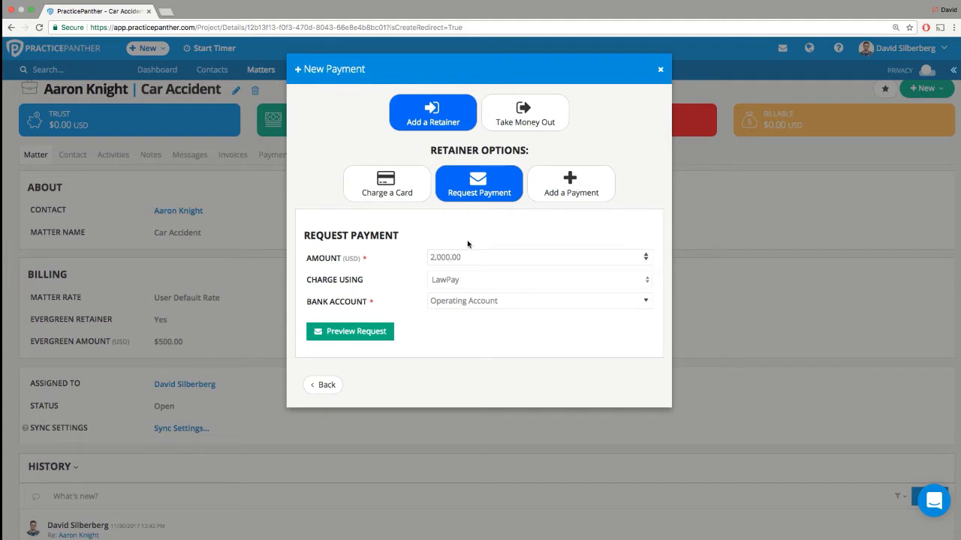
{"action": "left_click", "coordinate": [462, 306]}
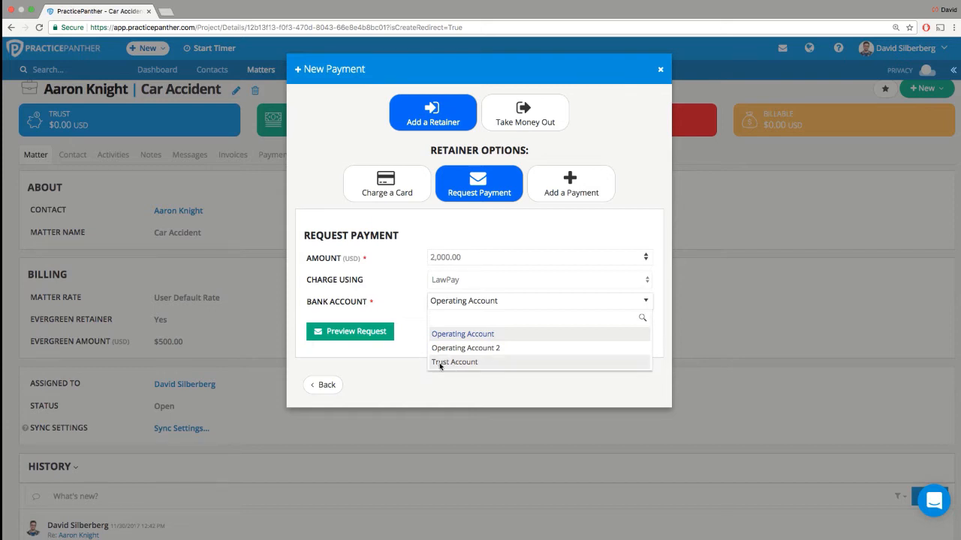
{"action": "left_click", "coordinate": [440, 363]}
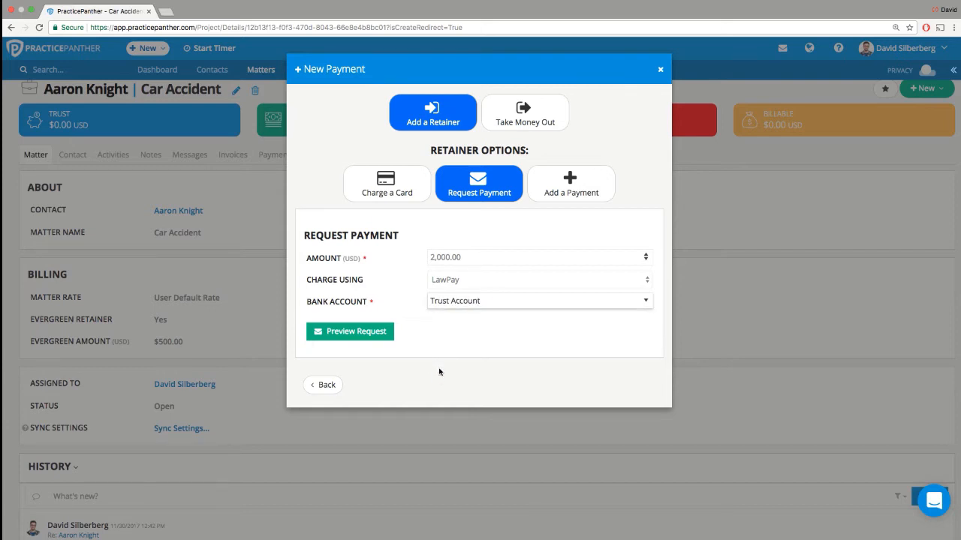
Preview the payment request email, read through its body text, and cancel it without sending
{"action": "left_click", "coordinate": [368, 338]}
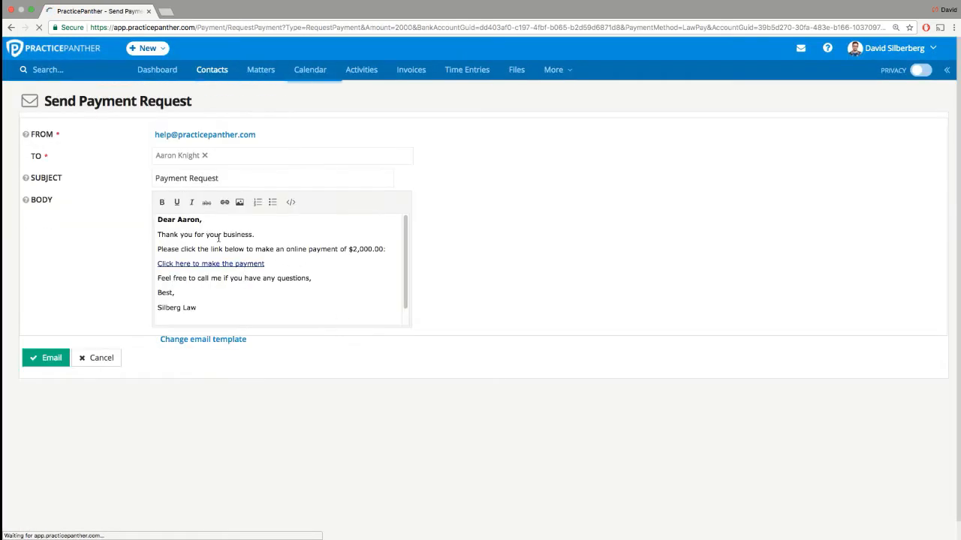
{"action": "left_click_drag", "start_coordinate": [159, 221], "coordinate": [290, 297]}
{"action": "left_click", "coordinate": [295, 302]}
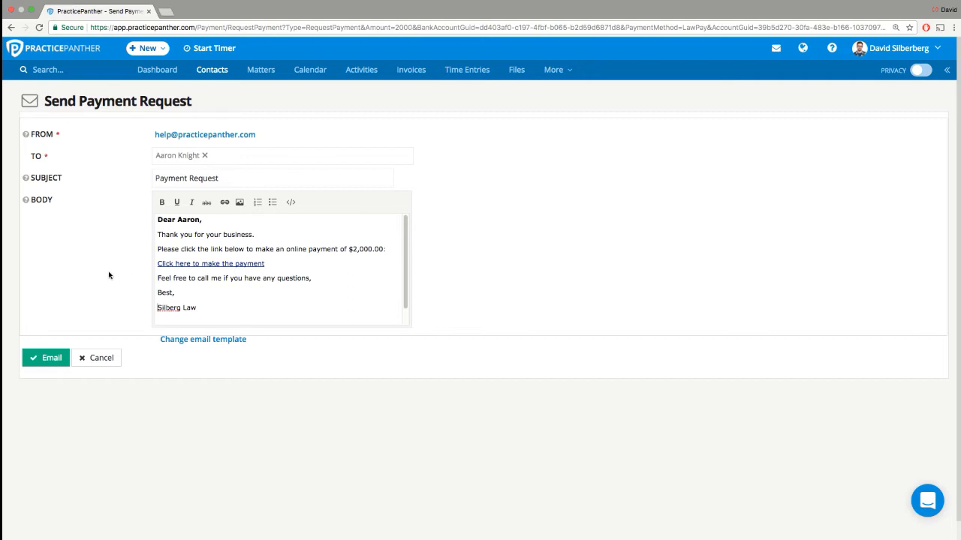
{"action": "left_click", "coordinate": [102, 359]}
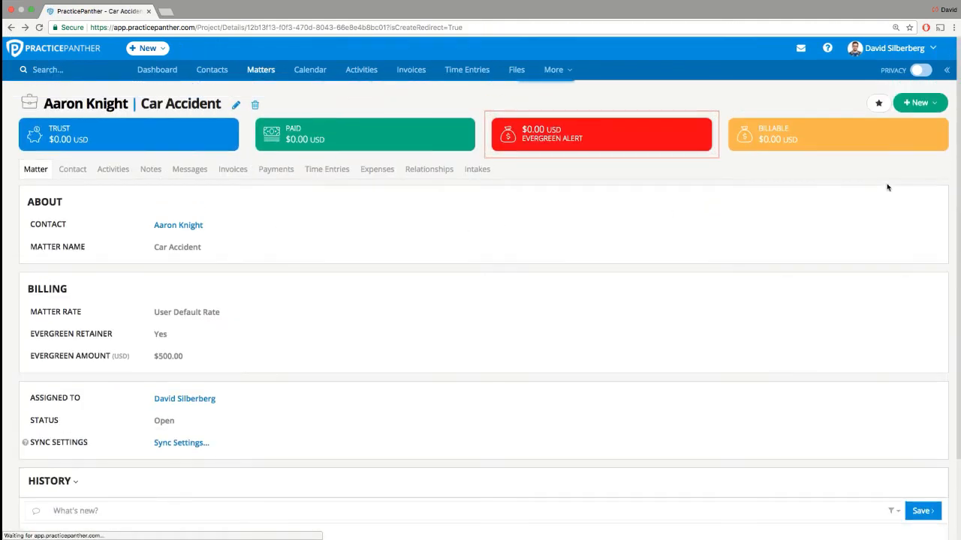
Start adding a retainer payment to the Car Accident matter, with an amount of 2,000 USD into the Trust Account
{"action": "left_click", "coordinate": [920, 102]}
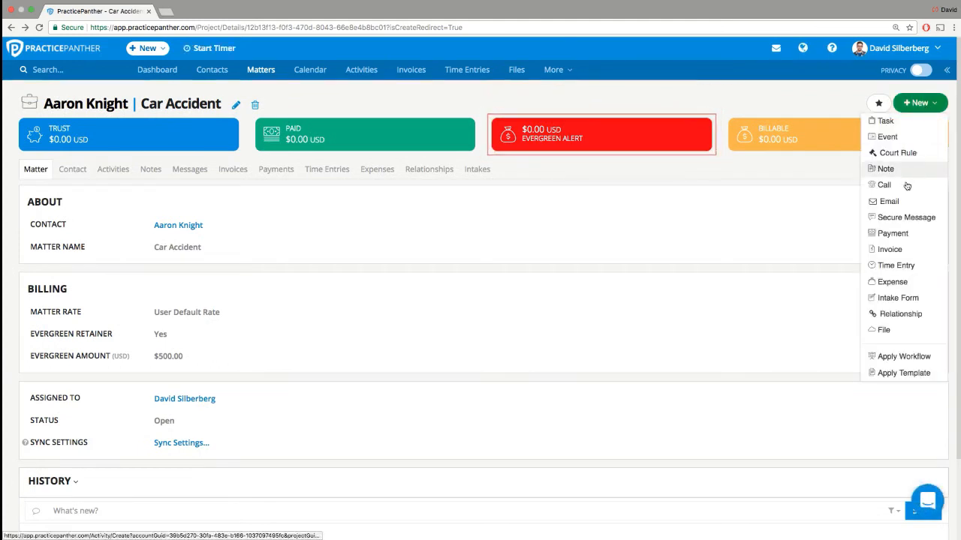
{"action": "left_click", "coordinate": [893, 232]}
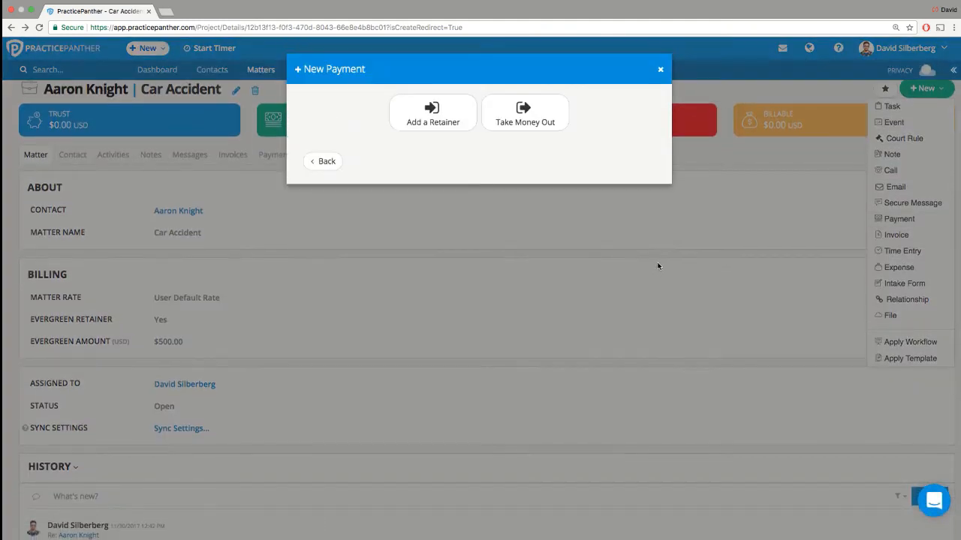
{"action": "left_click", "coordinate": [439, 114]}
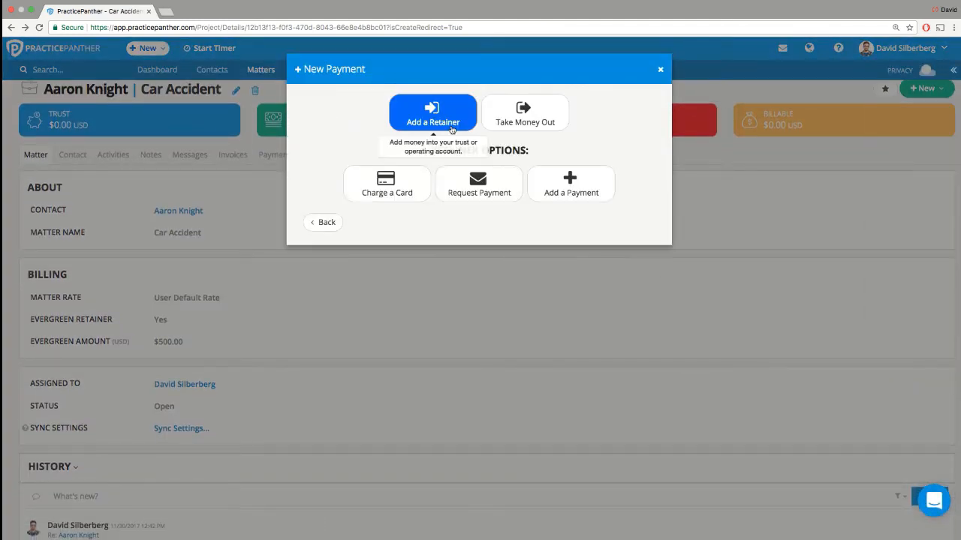
{"action": "left_click", "coordinate": [572, 192]}
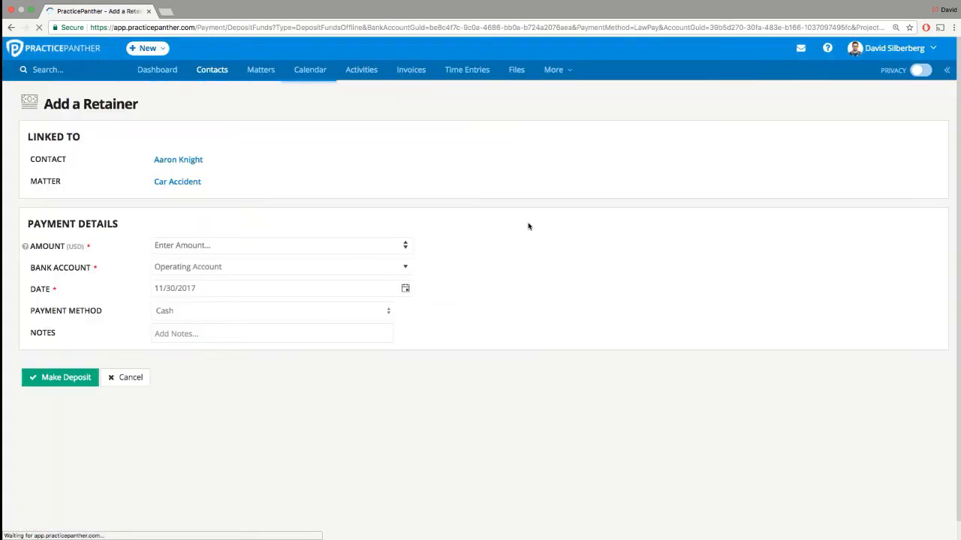
{"action": "left_click", "coordinate": [186, 241]}
{"action": "type", "text": "2000"}
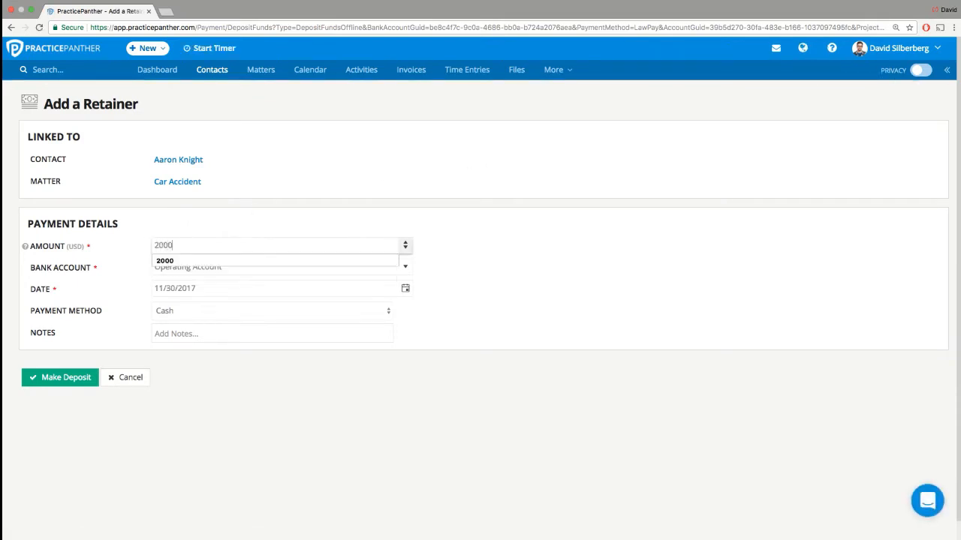
{"action": "left_click", "coordinate": [192, 265]}
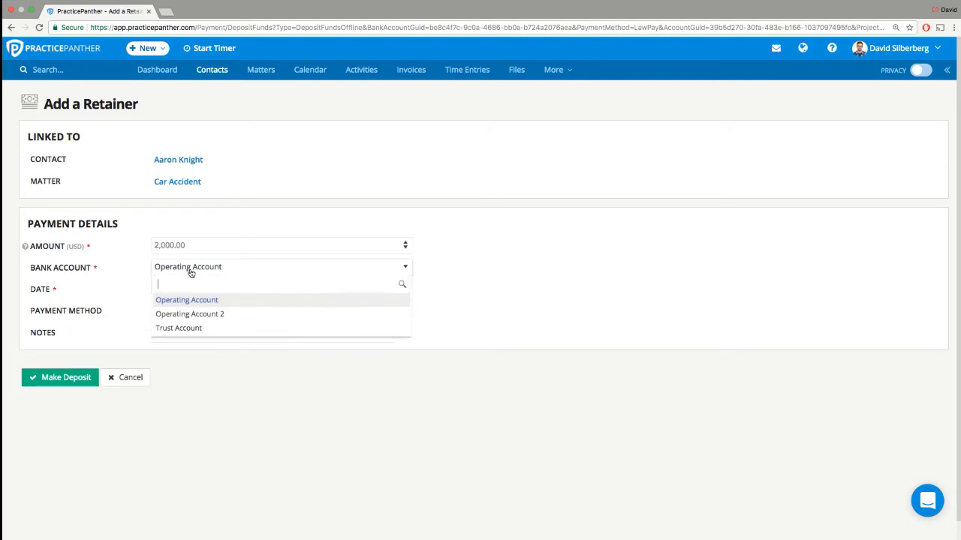
{"action": "left_click", "coordinate": [178, 328]}
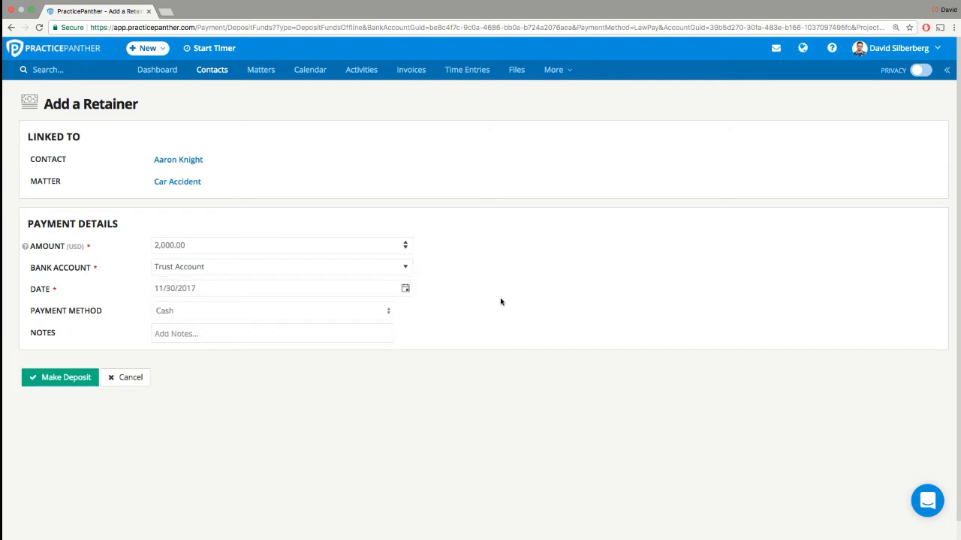
Set the retainer's payment method to Check, enter the note "Ch. No. 1234", and make the deposit
{"action": "left_click", "coordinate": [216, 312]}
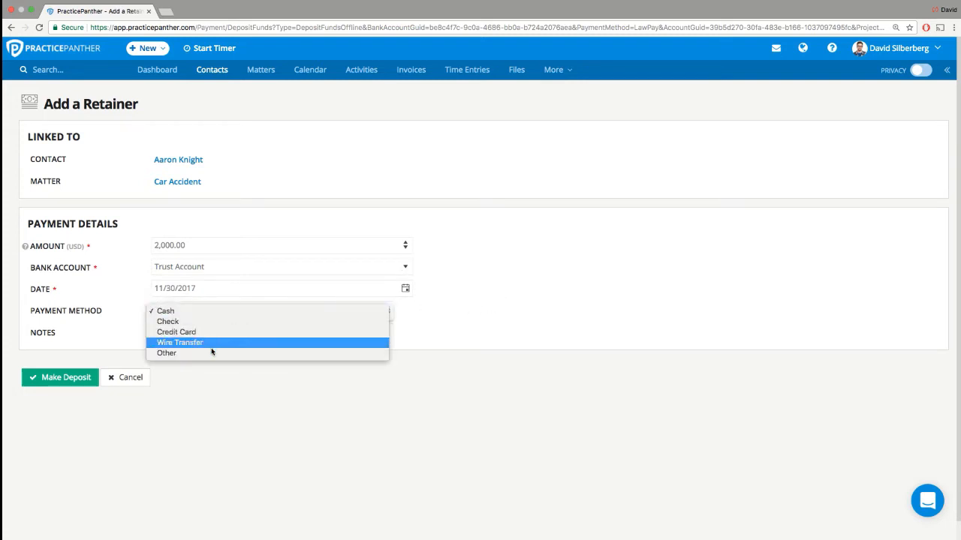
{"action": "left_click", "coordinate": [211, 322]}
{"action": "left_click", "coordinate": [230, 334]}
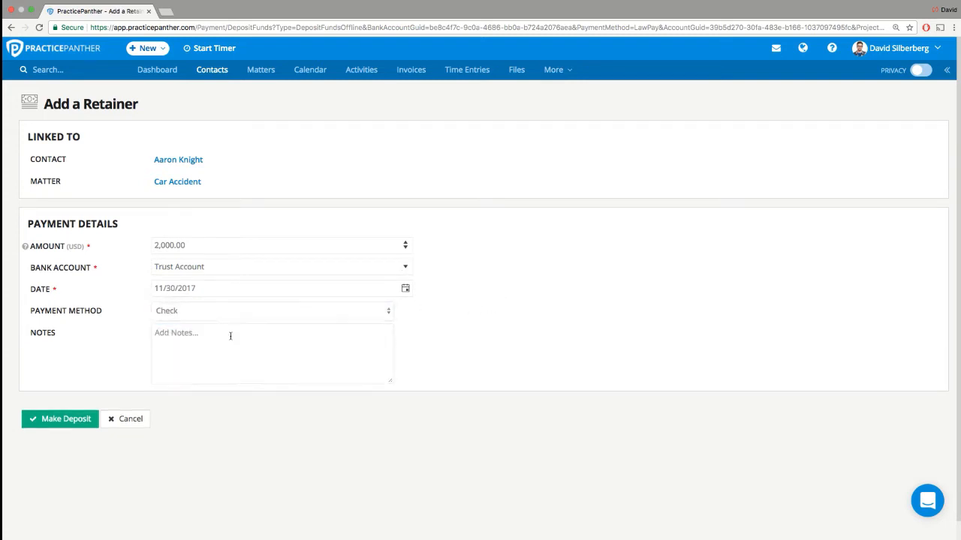
{"action": "type", "text": "Ch. N"}
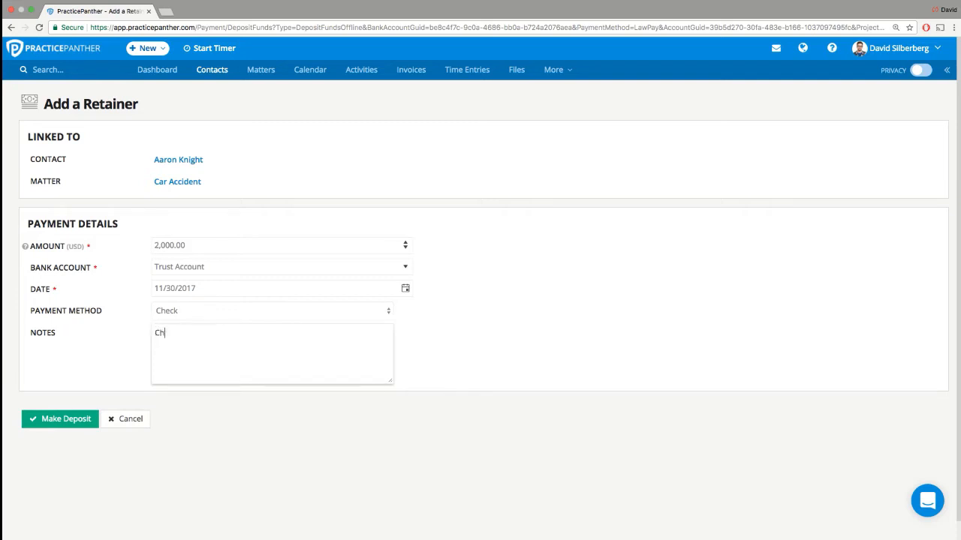
{"action": "type", "text": "o/"}
{"action": "type", "text": " 1234"}
{"action": "left_click", "coordinate": [68, 444]}
{"action": "left_click", "coordinate": [75, 425]}
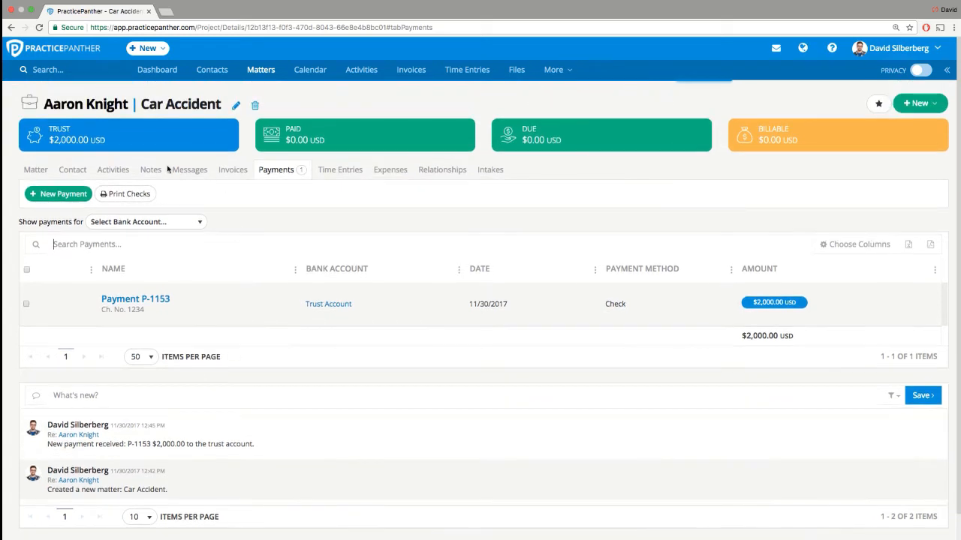
{"action": "mouse_move", "coordinate": [110, 132]}
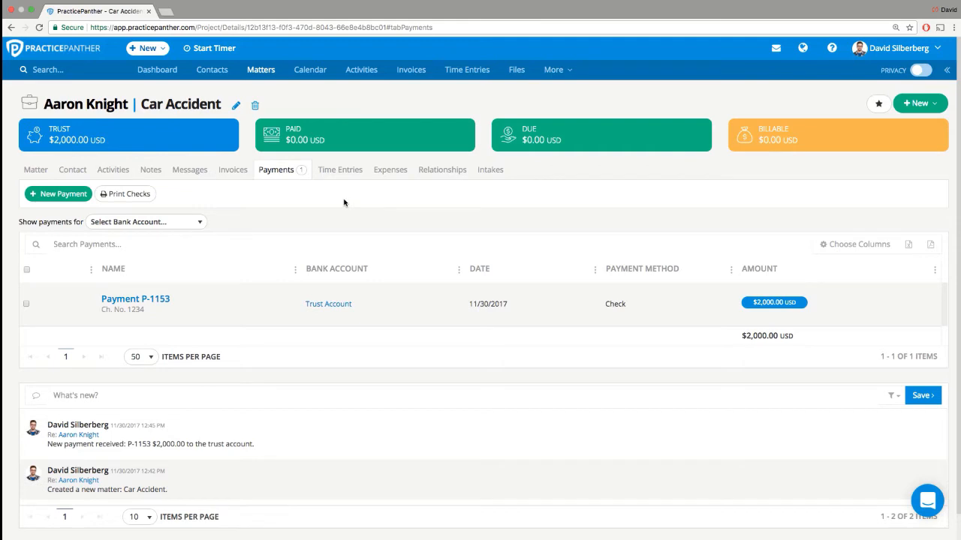
Start a time entry on the Car Accident matter with the item Appear for/attend A109 and 1h of time
{"action": "left_click", "coordinate": [921, 104]}
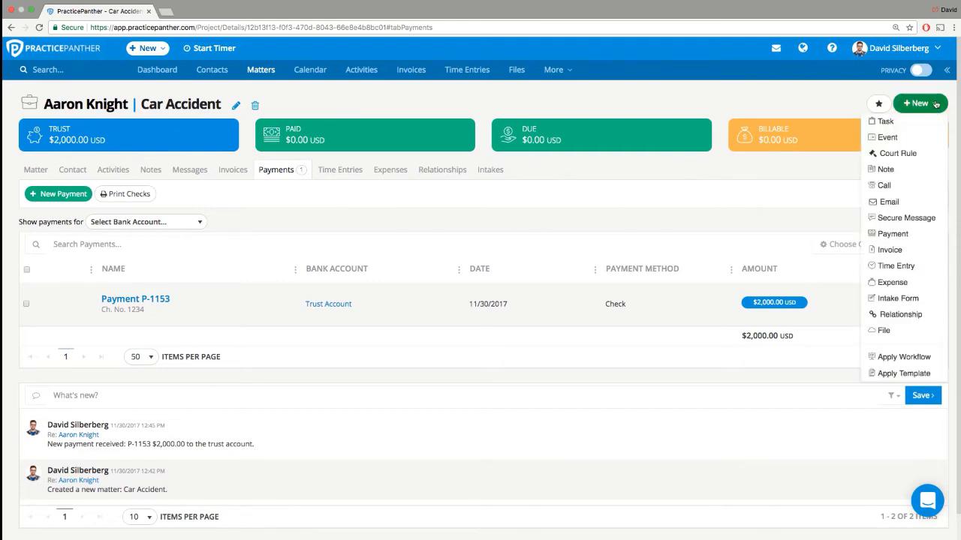
{"action": "left_click", "coordinate": [893, 265]}
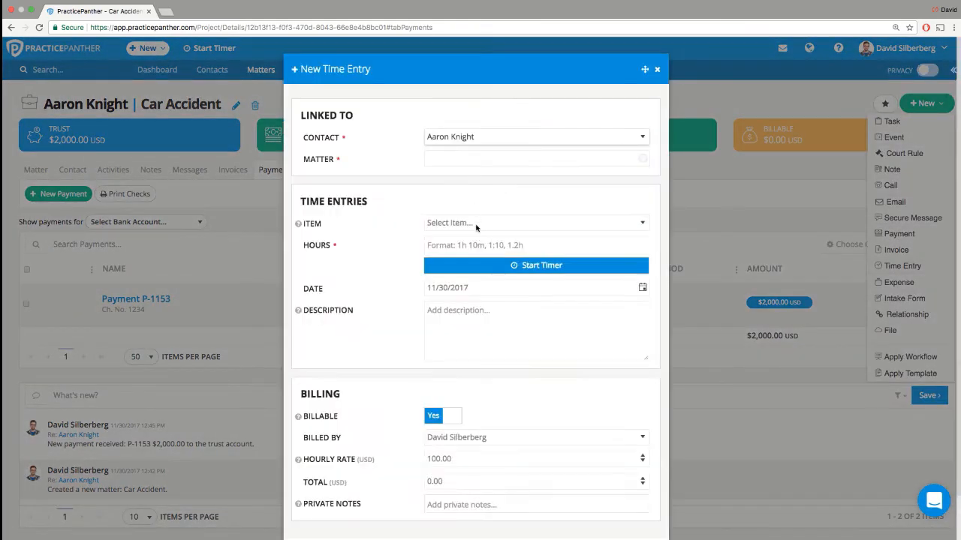
{"action": "left_click", "coordinate": [476, 224]}
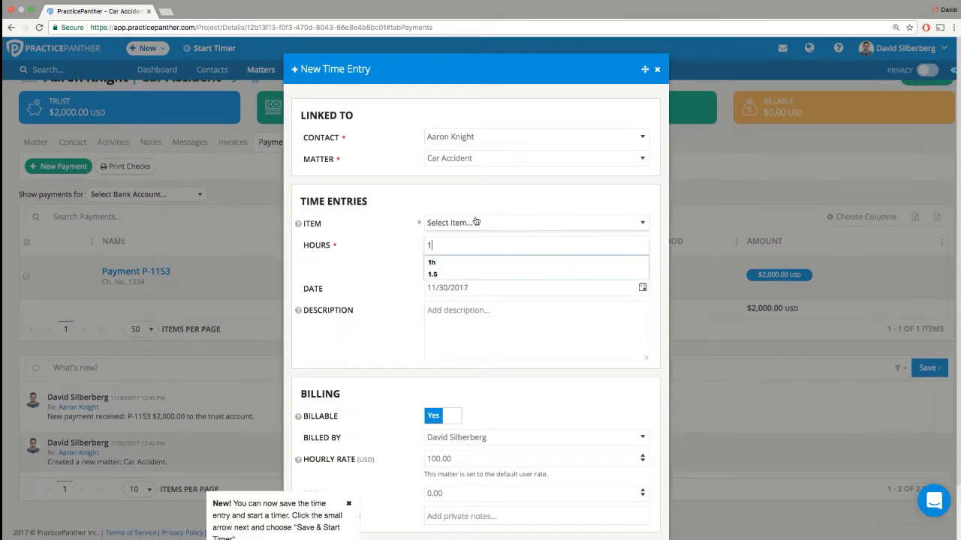
{"action": "scroll", "coordinate": [483, 275], "scroll_direction": "up", "scroll_amount": 1}
{"action": "left_click", "coordinate": [483, 275]}
{"action": "scroll", "coordinate": [388, 295], "scroll_direction": "down", "scroll_amount": 1}
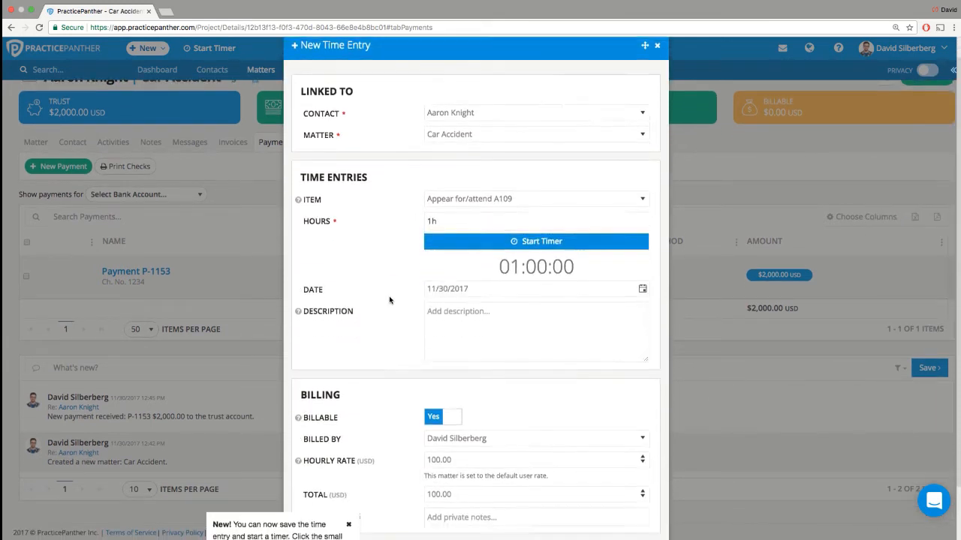
Look over the time entry's description and hourly rate, dismiss the Save & Start Timer tip, and save the entry
{"action": "left_click", "coordinate": [442, 286]}
{"action": "scroll", "coordinate": [446, 296], "scroll_direction": "down", "scroll_amount": 1}
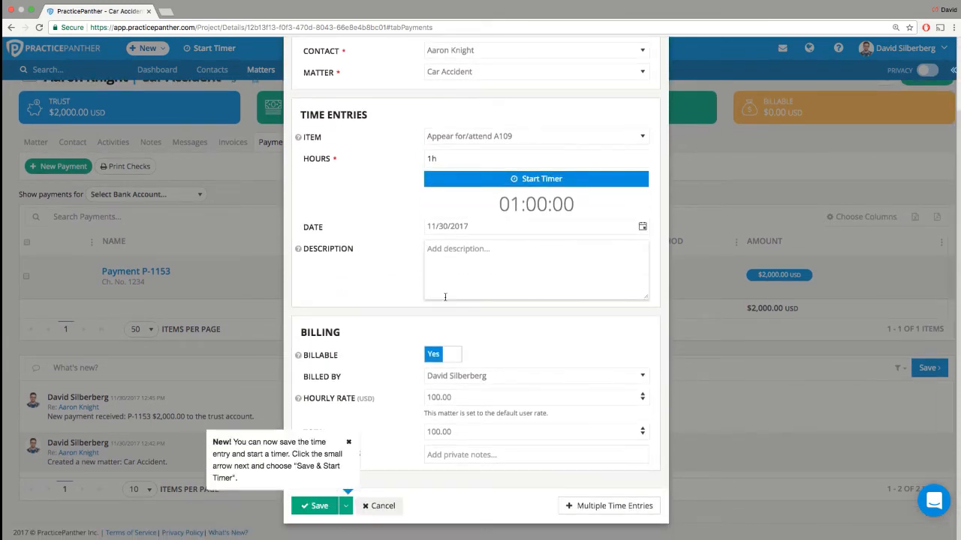
{"action": "left_click", "coordinate": [454, 396]}
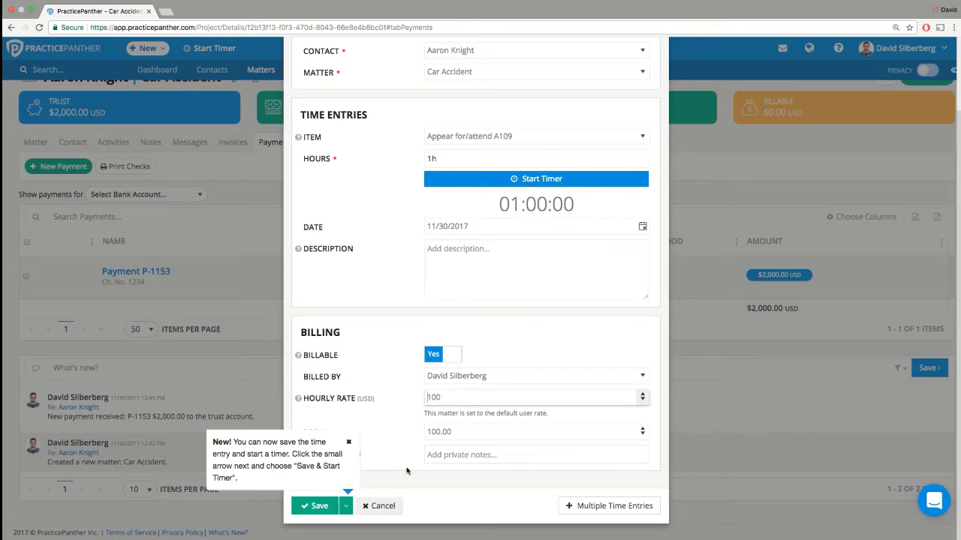
{"action": "left_click", "coordinate": [349, 442]}
{"action": "left_click", "coordinate": [319, 508]}
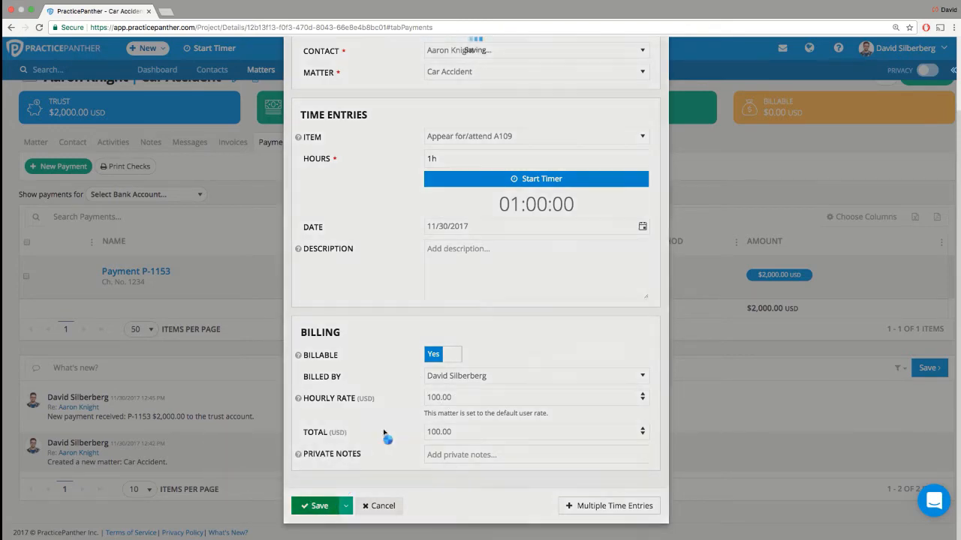
{"action": "scroll", "coordinate": [422, 177], "scroll_direction": "up", "scroll_amount": 1}
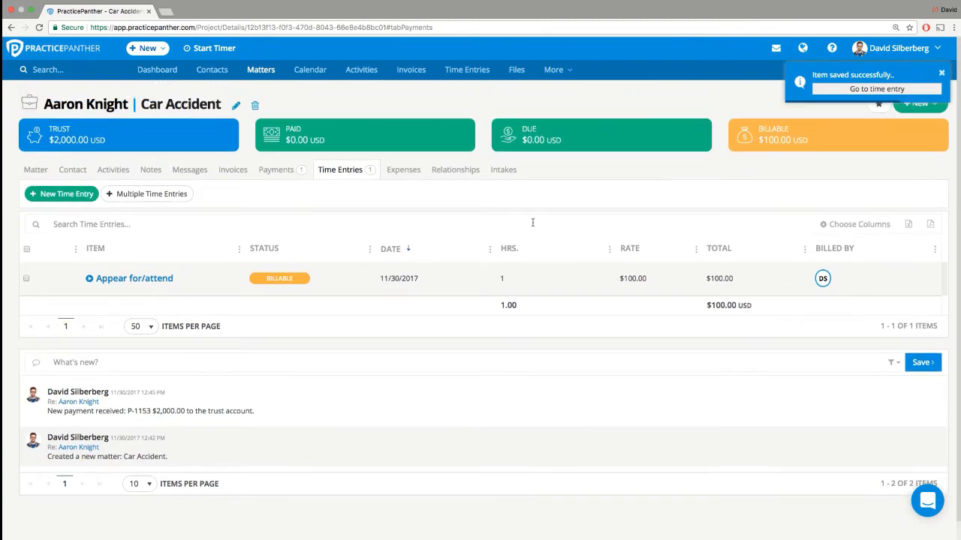
Generate a new invoice for the Car Accident matter that includes its billable time entry
{"action": "left_click", "coordinate": [923, 105]}
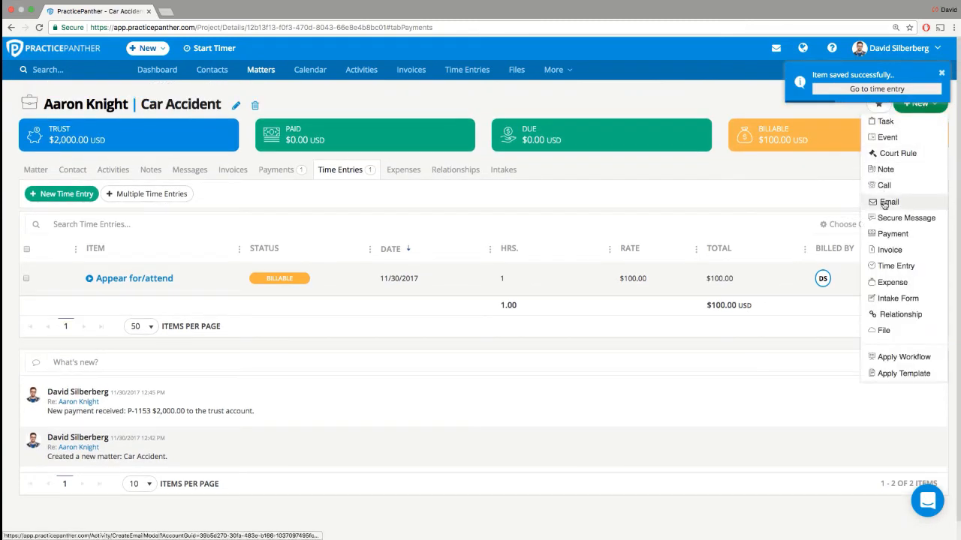
{"action": "left_click", "coordinate": [895, 252]}
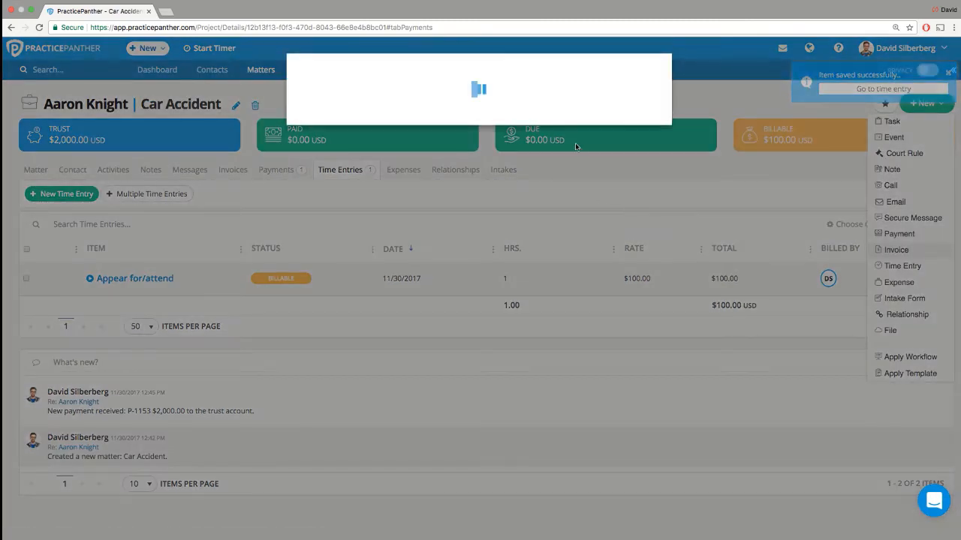
{"action": "left_click", "coordinate": [350, 336]}
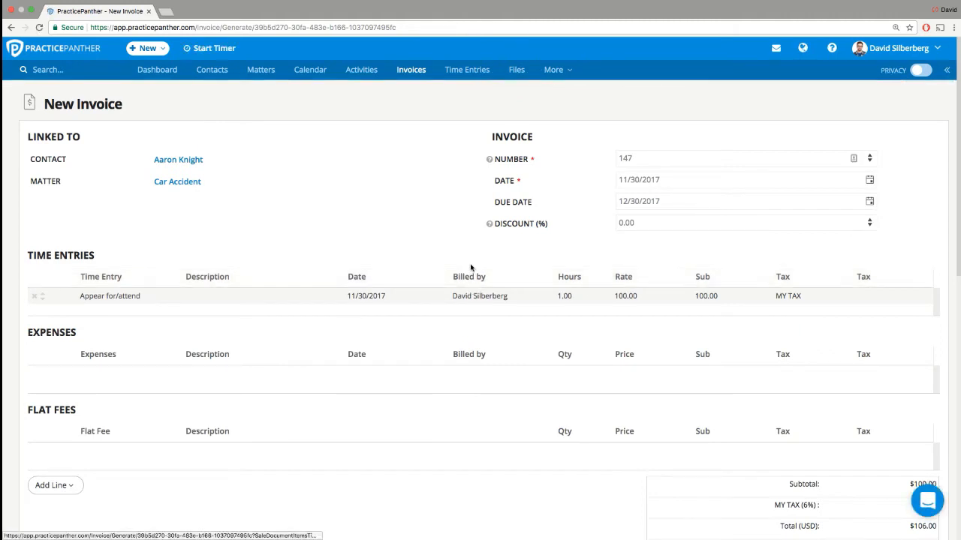
Set the invoice's payment options to use the trust account balance instead of the operating account balance, and save the invoice
{"action": "scroll", "coordinate": [462, 232], "scroll_direction": "down", "scroll_amount": 1}
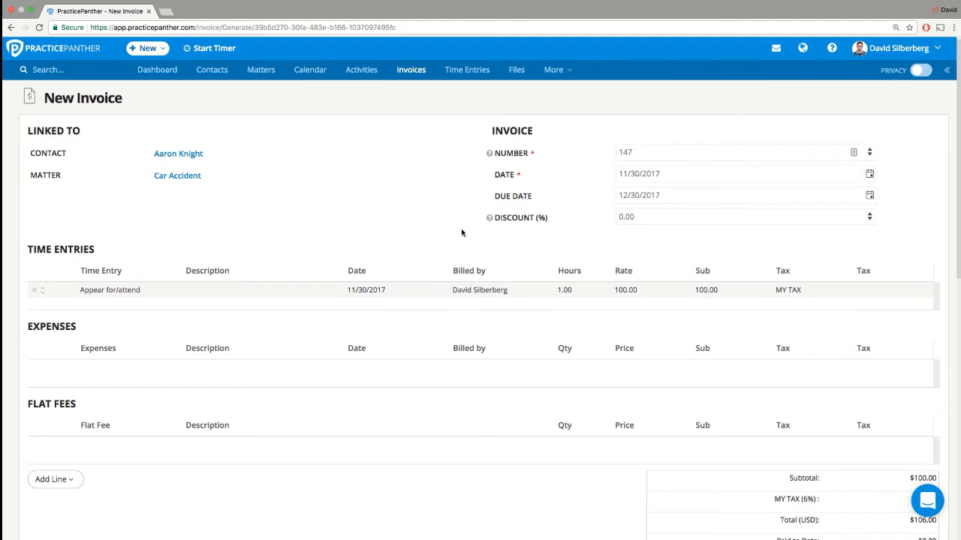
{"action": "scroll", "coordinate": [461, 233], "scroll_direction": "down", "scroll_amount": 8}
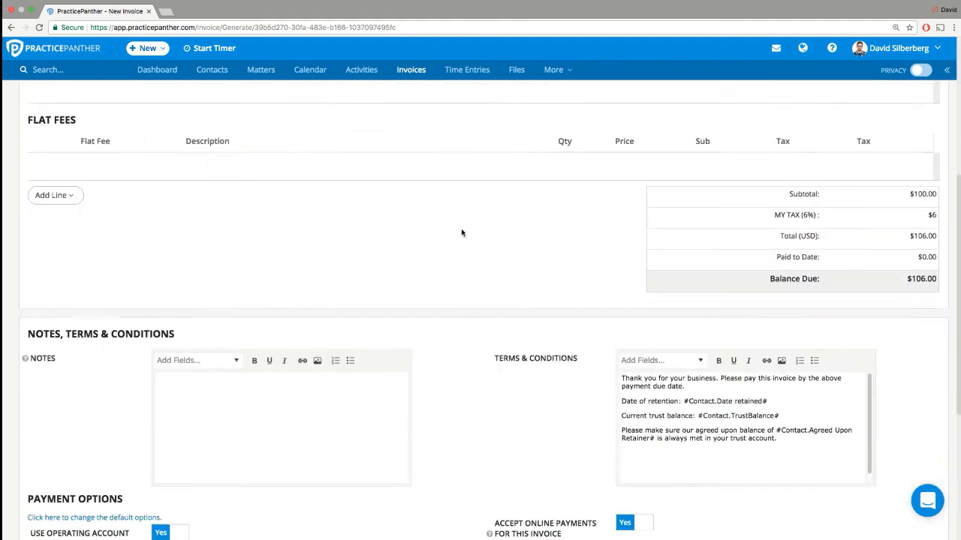
{"action": "scroll", "coordinate": [461, 233], "scroll_direction": "down", "scroll_amount": 7}
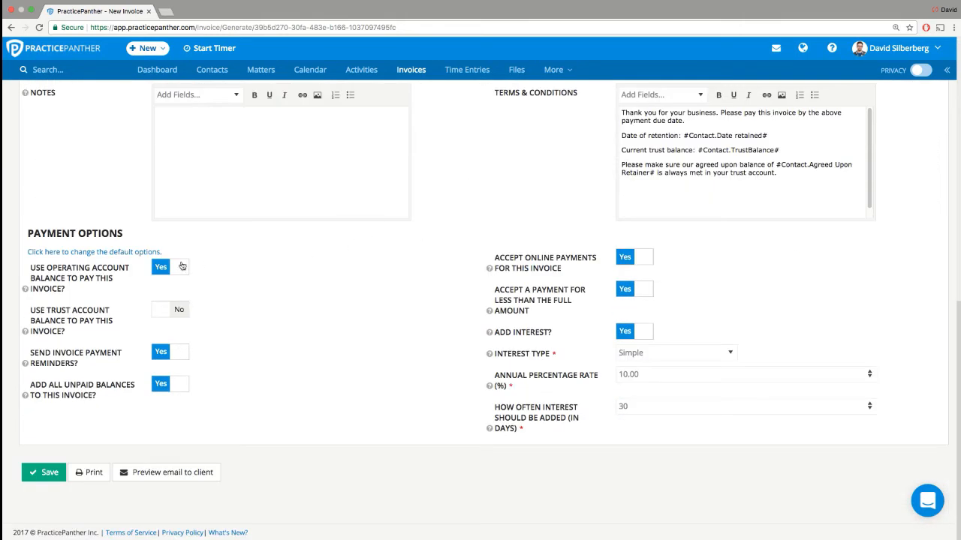
{"action": "left_click_drag", "start_coordinate": [25, 234], "coordinate": [125, 235]}
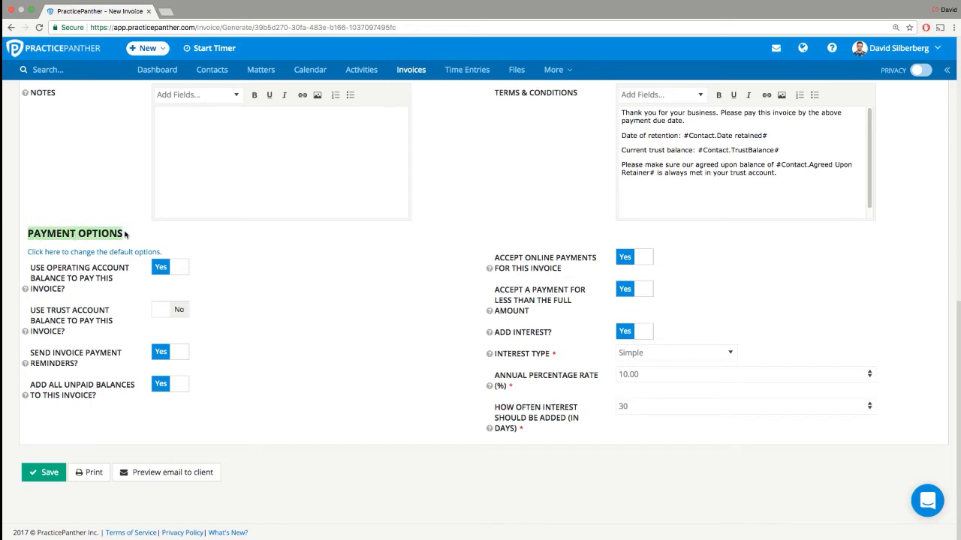
{"action": "left_click", "coordinate": [125, 235]}
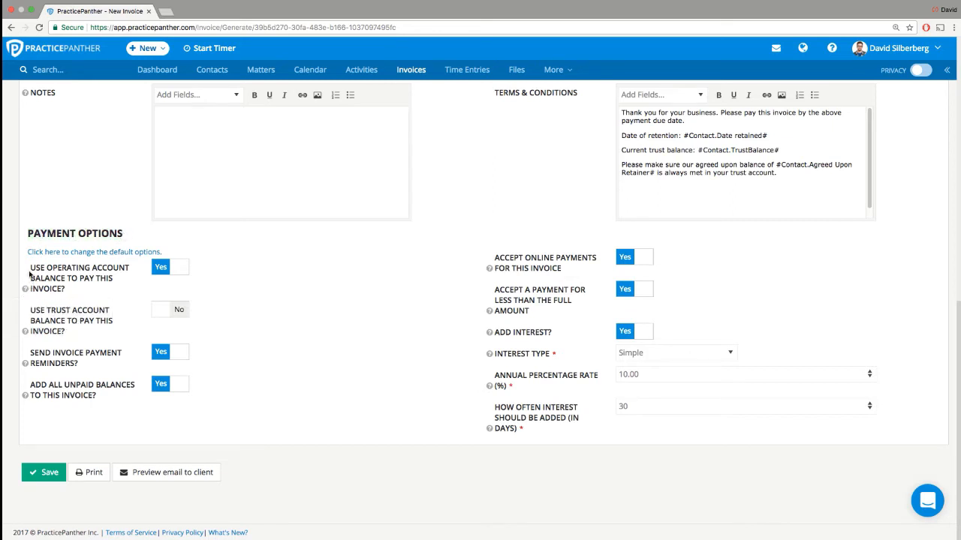
{"action": "left_click_drag", "start_coordinate": [30, 272], "coordinate": [71, 288]}
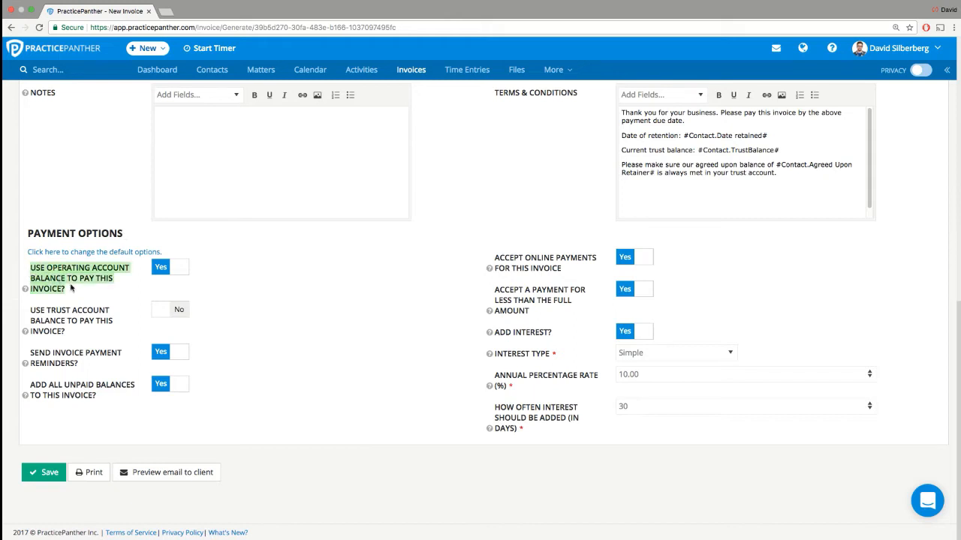
{"action": "left_click", "coordinate": [162, 271]}
{"action": "left_click", "coordinate": [160, 311]}
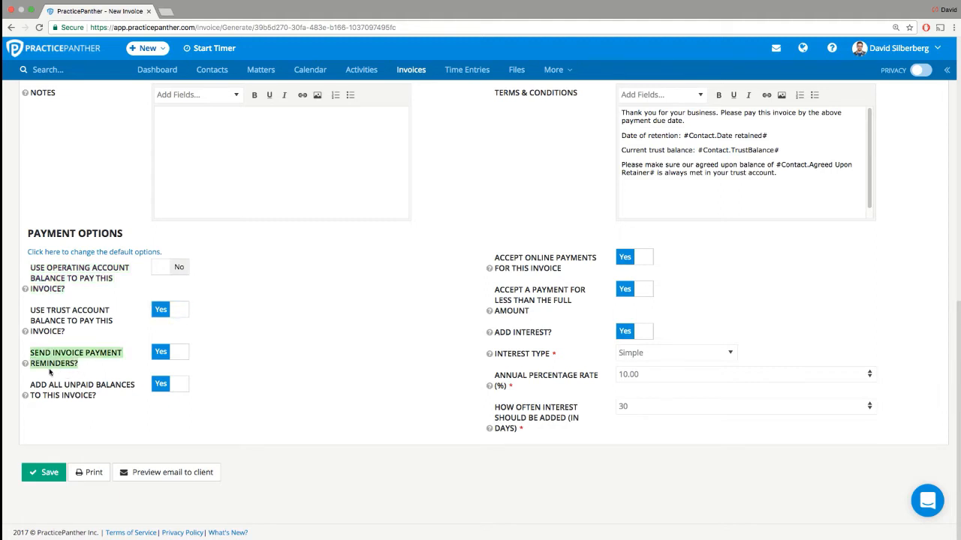
{"action": "left_click", "coordinate": [46, 469]}
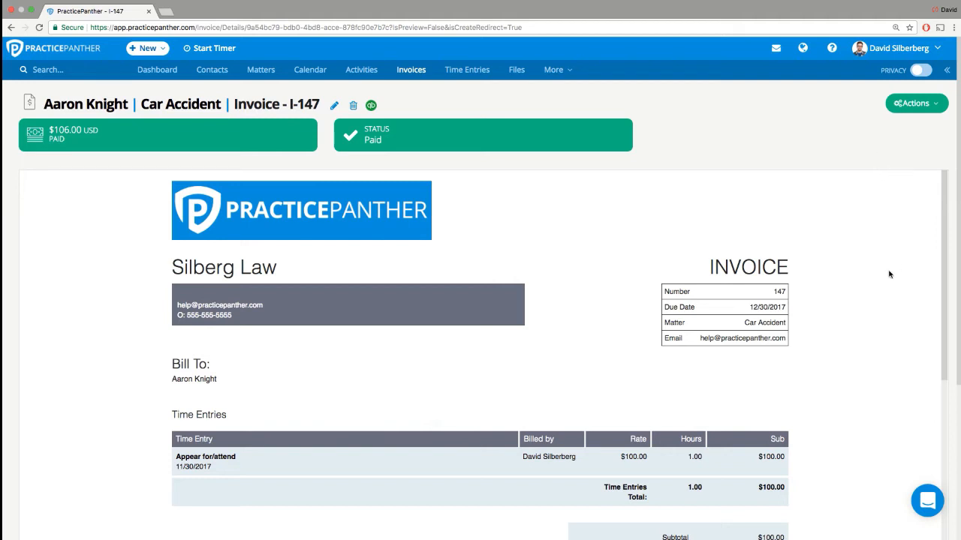
Check the paid amount on the saved invoice and the trust account transfer listed among its totals
{"action": "scroll", "coordinate": [890, 276], "scroll_direction": "down", "scroll_amount": 1}
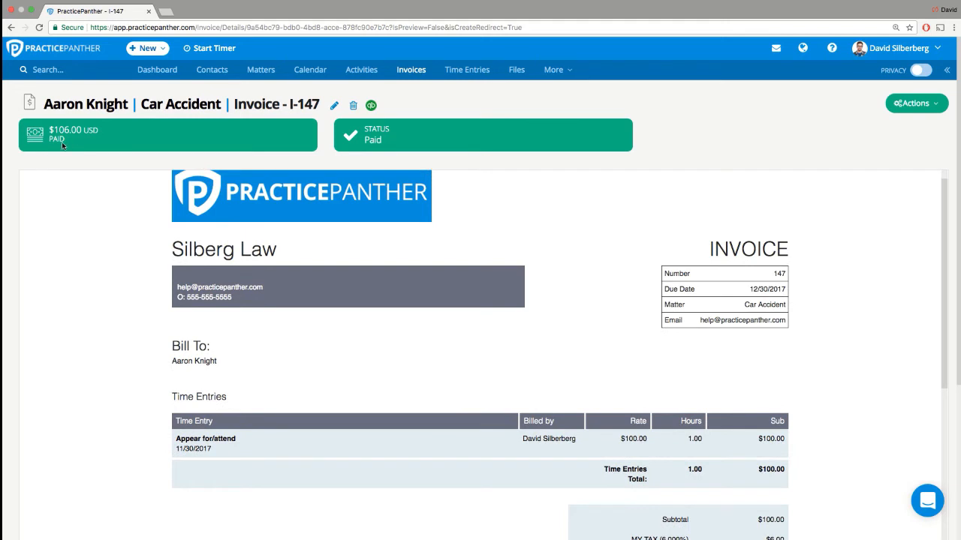
{"action": "left_click_drag", "start_coordinate": [48, 131], "coordinate": [82, 141]}
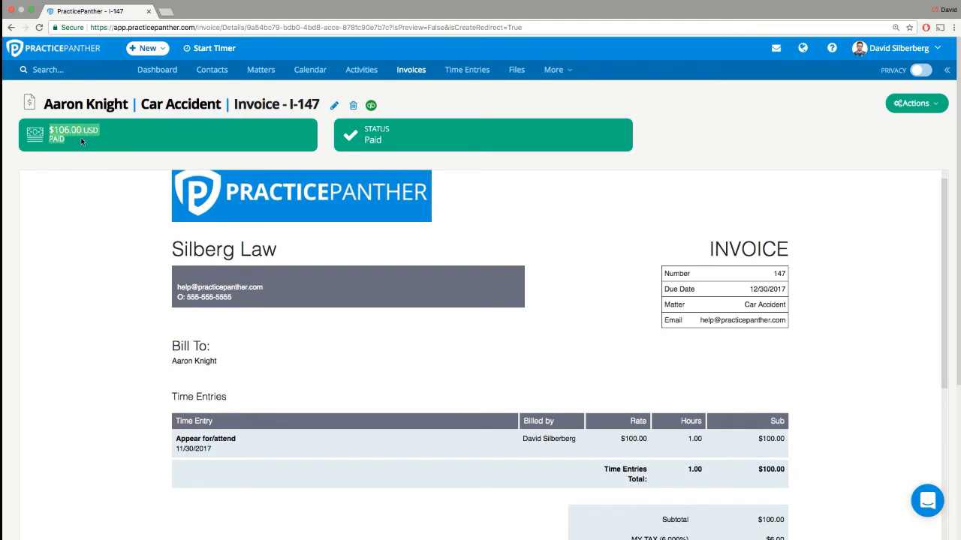
{"action": "left_click", "coordinate": [685, 161]}
{"action": "scroll", "coordinate": [746, 233], "scroll_direction": "down", "scroll_amount": 5}
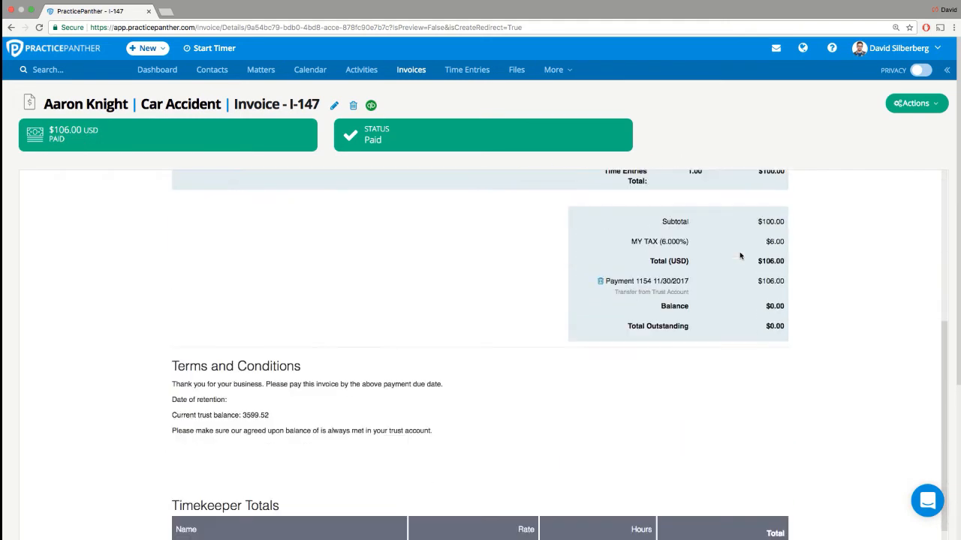
{"action": "left_click_drag", "start_coordinate": [608, 284], "coordinate": [702, 288]}
{"action": "left_click", "coordinate": [701, 286]}
{"action": "left_click_drag", "start_coordinate": [611, 292], "coordinate": [701, 291]}
{"action": "left_click", "coordinate": [701, 290]}
Review the timekeeper totals and the Trust Account Balance table at the end of the invoice
{"action": "scroll", "coordinate": [832, 326], "scroll_direction": "down", "scroll_amount": 5}
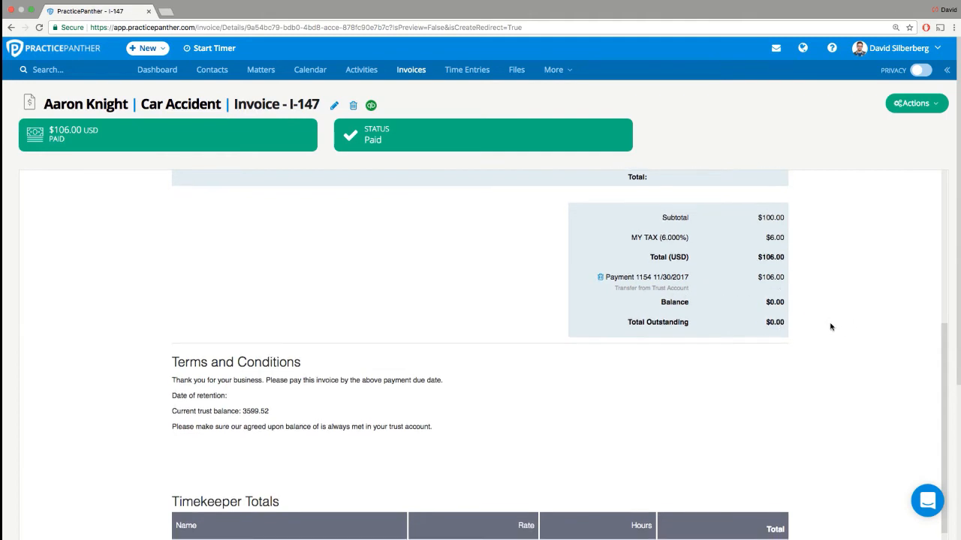
{"action": "scroll", "coordinate": [831, 327], "scroll_direction": "down", "scroll_amount": 4}
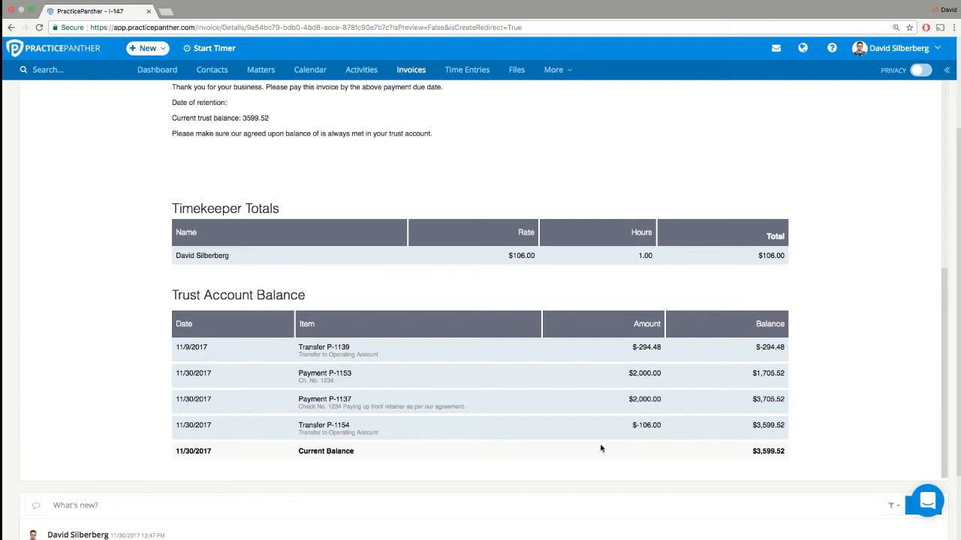
{"action": "scroll", "coordinate": [209, 325], "scroll_direction": "up", "scroll_amount": 10}
{"action": "scroll", "coordinate": [209, 325], "scroll_direction": "up", "scroll_amount": 3}
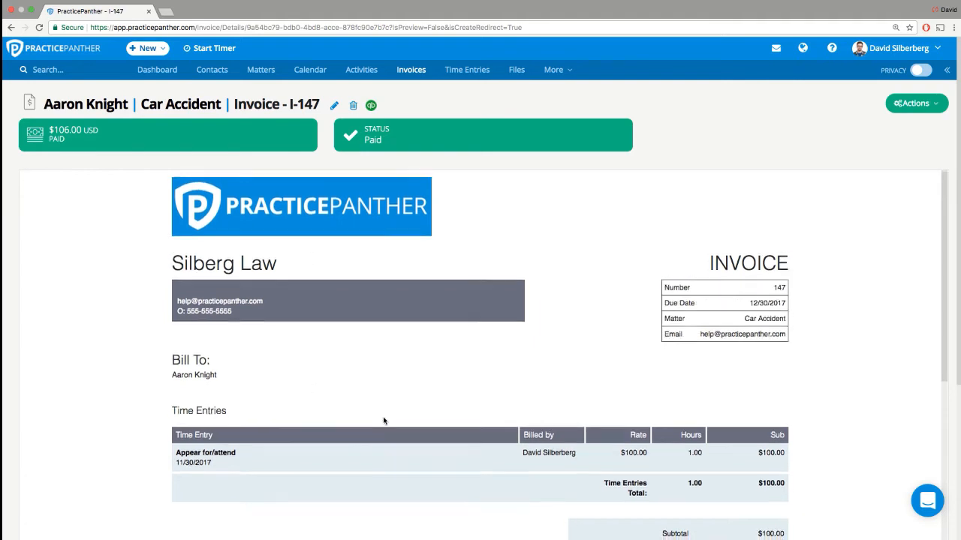
Unapply the trust account transfer payment from the Car Accident invoice
{"action": "scroll", "coordinate": [385, 420], "scroll_direction": "down", "scroll_amount": 4}
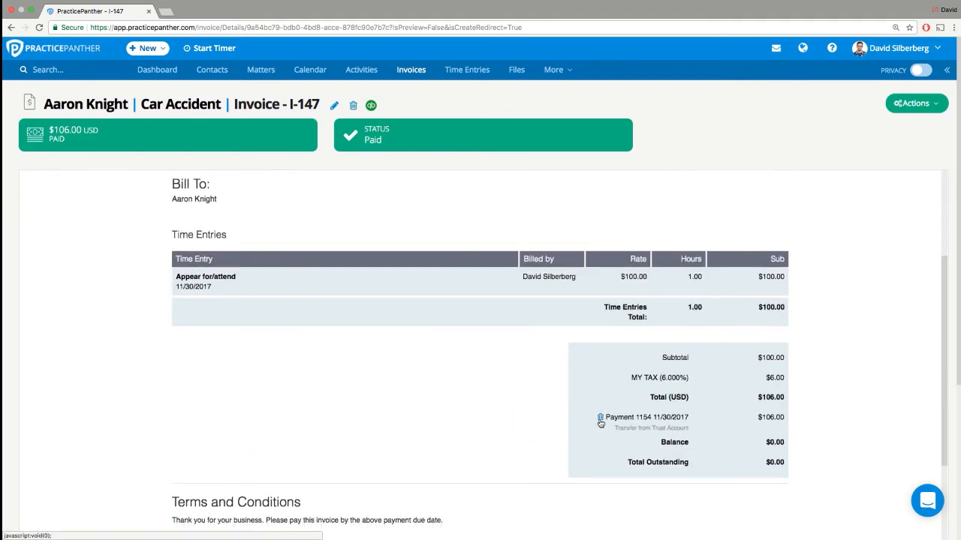
{"action": "left_click_drag", "start_coordinate": [605, 419], "coordinate": [687, 419]}
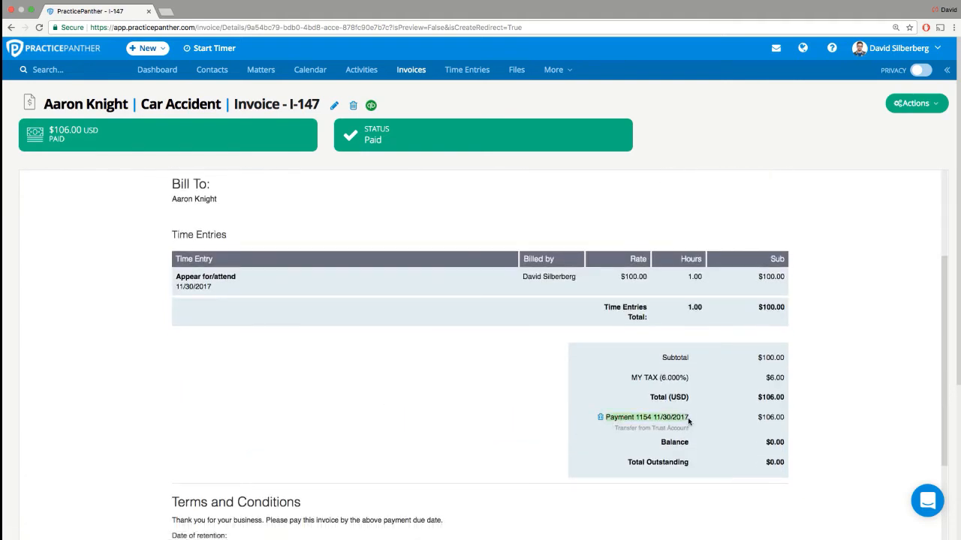
{"action": "left_click", "coordinate": [600, 417]}
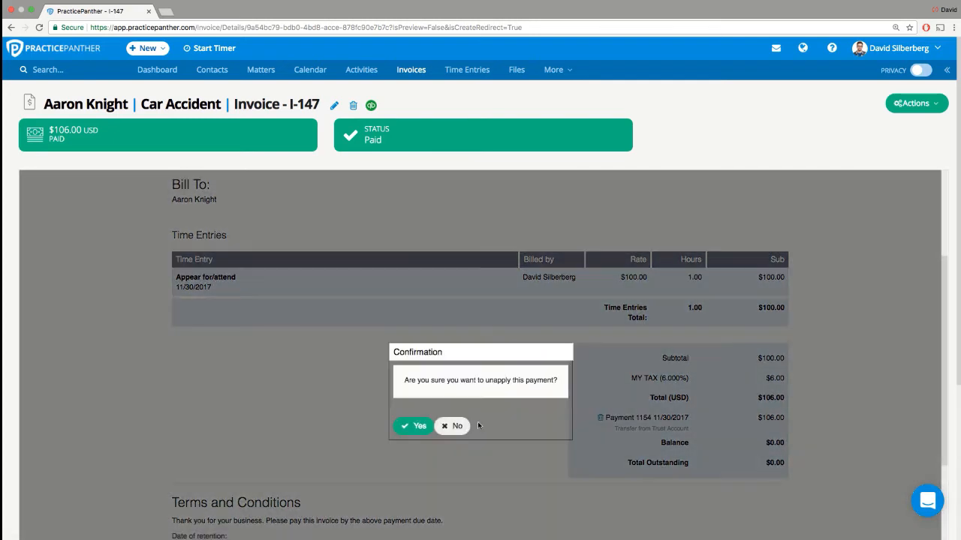
{"action": "left_click", "coordinate": [415, 428]}
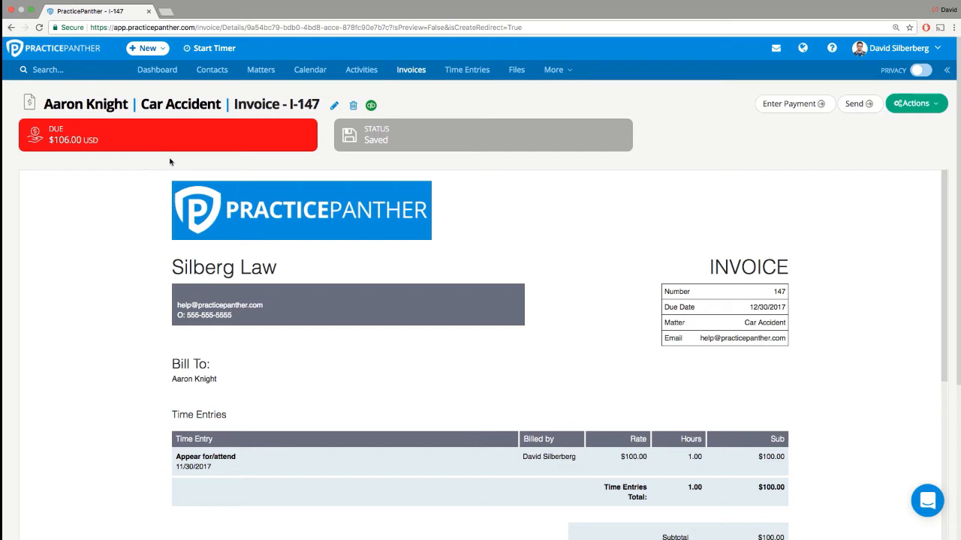
Go to the Car Accident matter's invoices and start a payment for Invoice I-147 with the Use Retainer/Credit option
{"action": "left_click", "coordinate": [920, 111]}
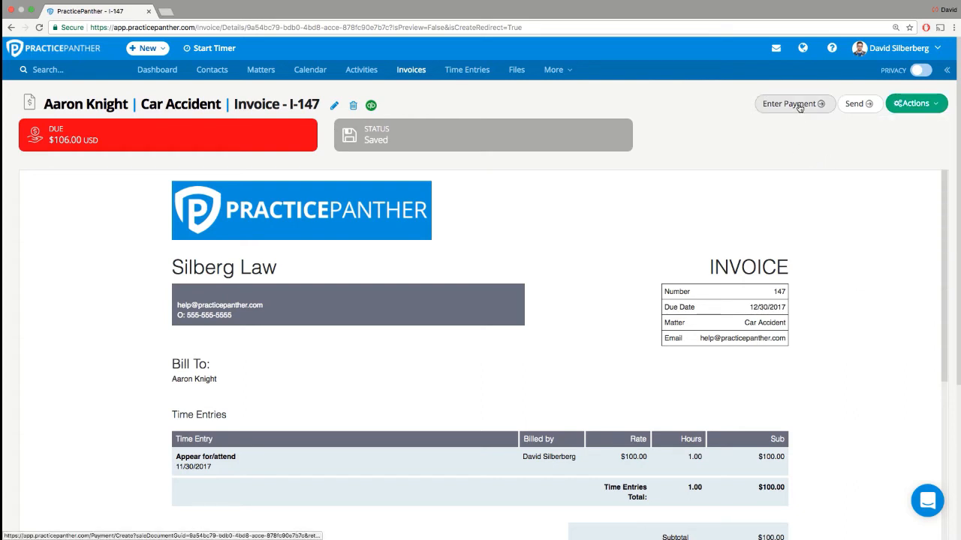
{"action": "left_click", "coordinate": [181, 105]}
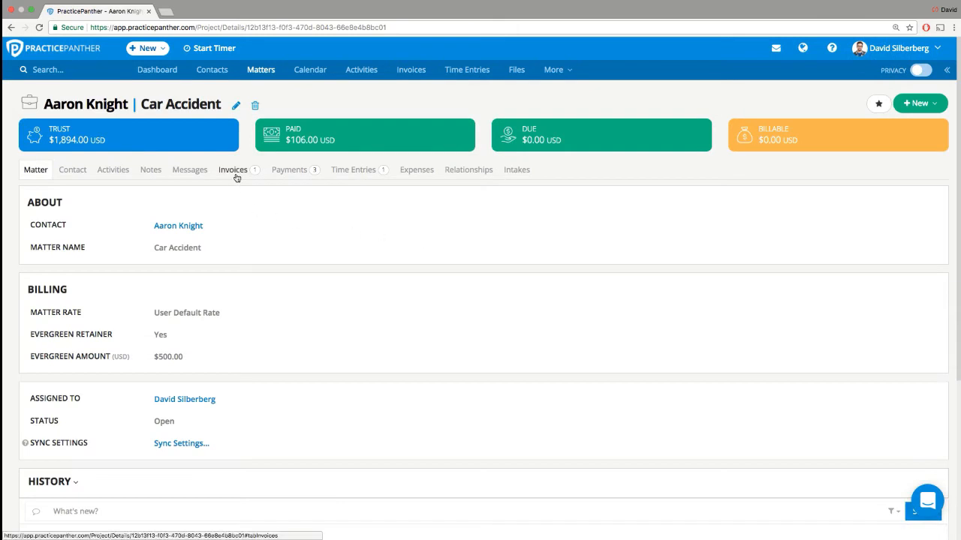
{"action": "left_click", "coordinate": [234, 171]}
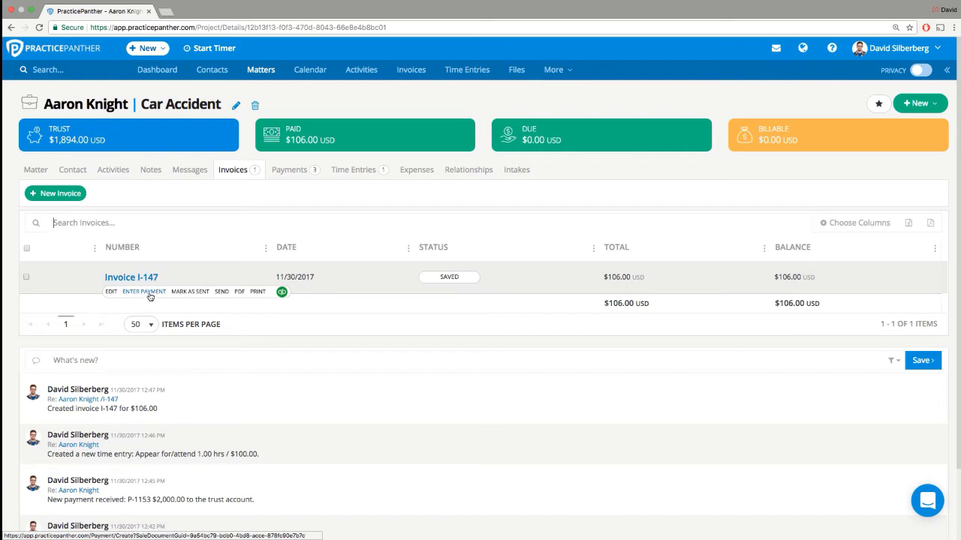
{"action": "left_click", "coordinate": [150, 293]}
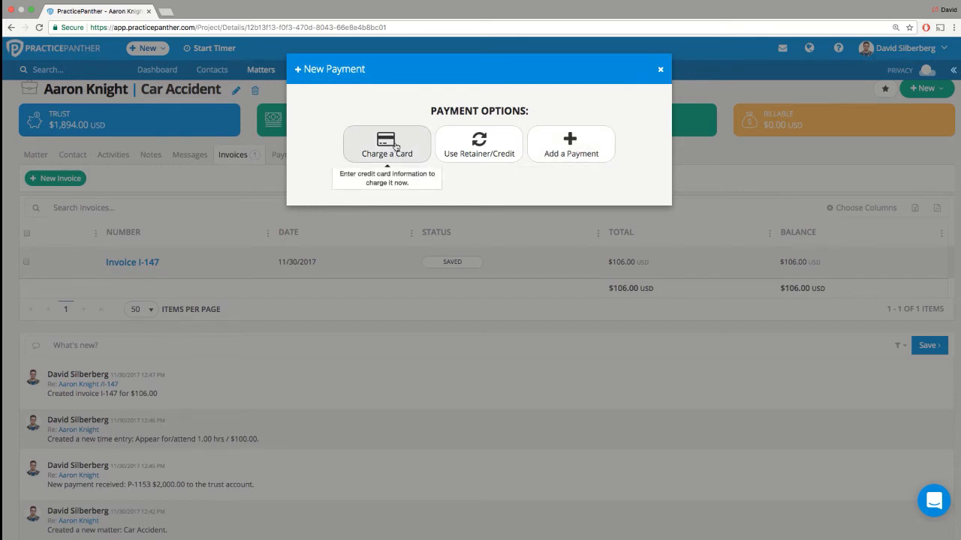
{"action": "left_click", "coordinate": [485, 148]}
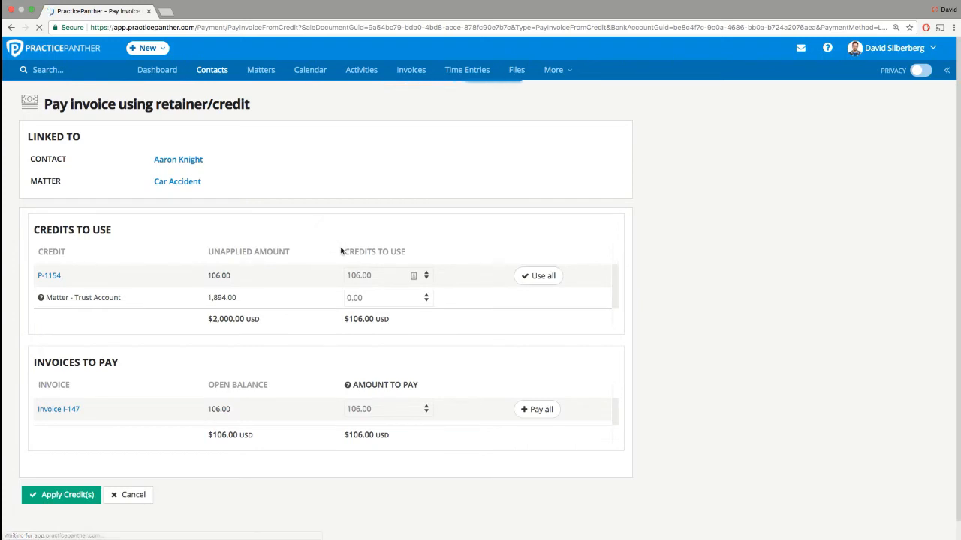
Check the credit to use and the amount to pay, and apply the 106.00 credit from P-1154 to Invoice I-147
{"action": "left_click", "coordinate": [386, 277]}
{"action": "double_click", "coordinate": [354, 274]}
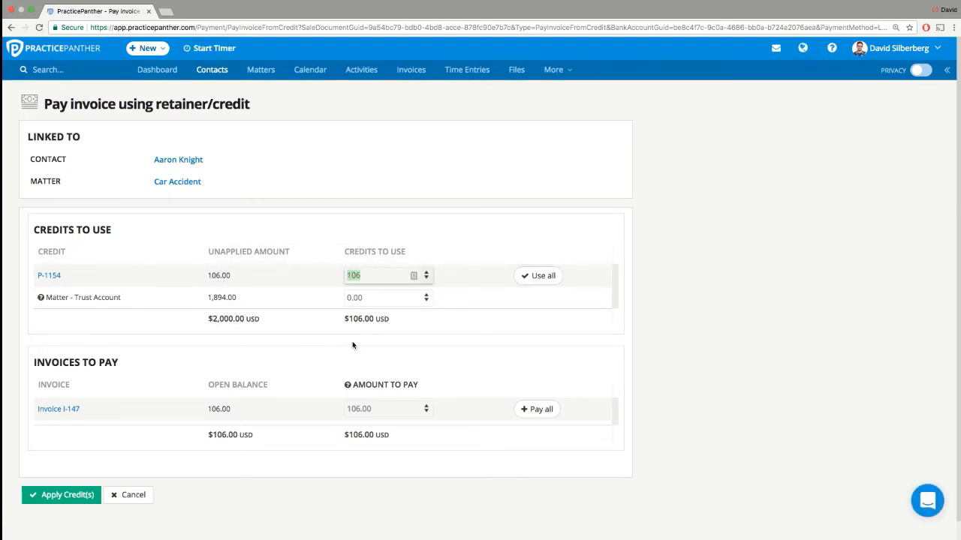
{"action": "left_click", "coordinate": [319, 346]}
{"action": "scroll", "coordinate": [324, 332], "scroll_direction": "down", "scroll_amount": 1}
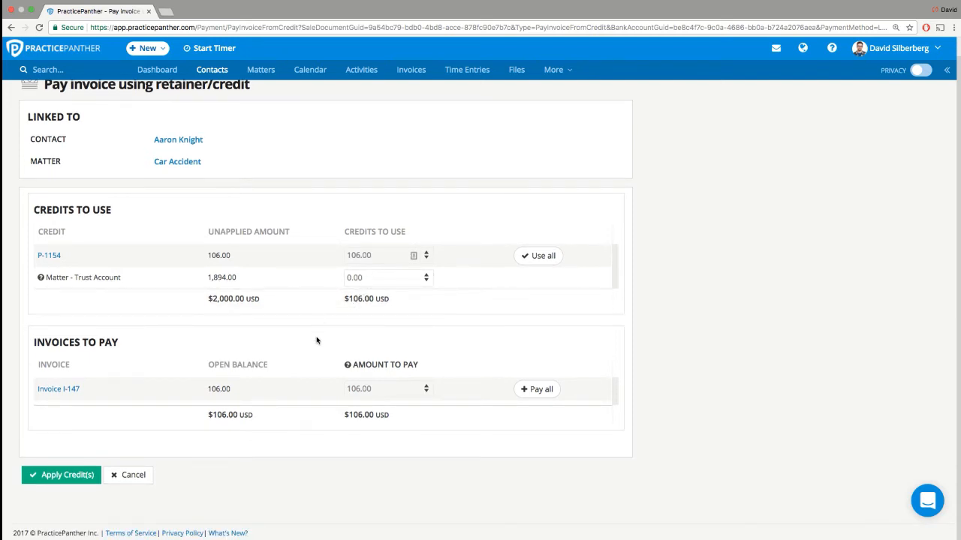
{"action": "left_click", "coordinate": [383, 392]}
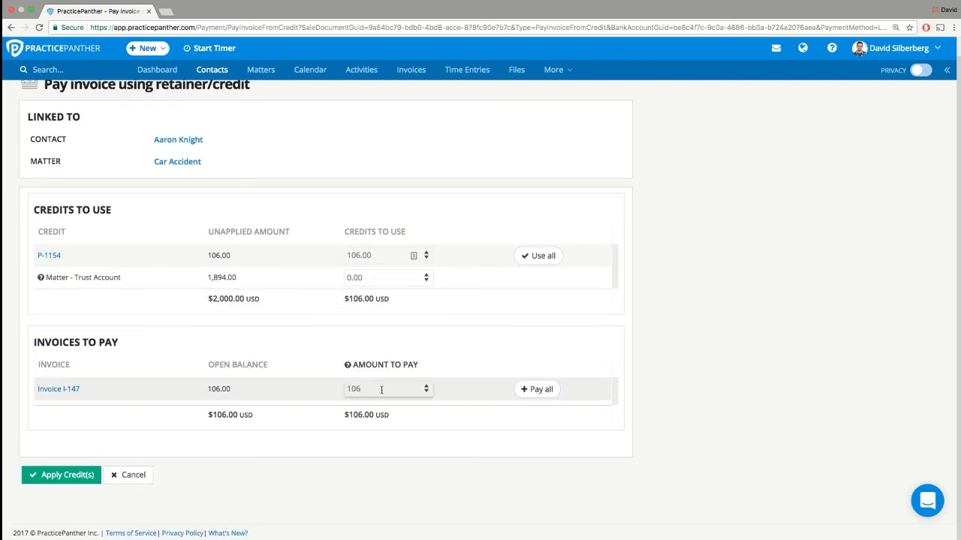
{"action": "double_click", "coordinate": [381, 391]}
{"action": "left_click", "coordinate": [313, 338]}
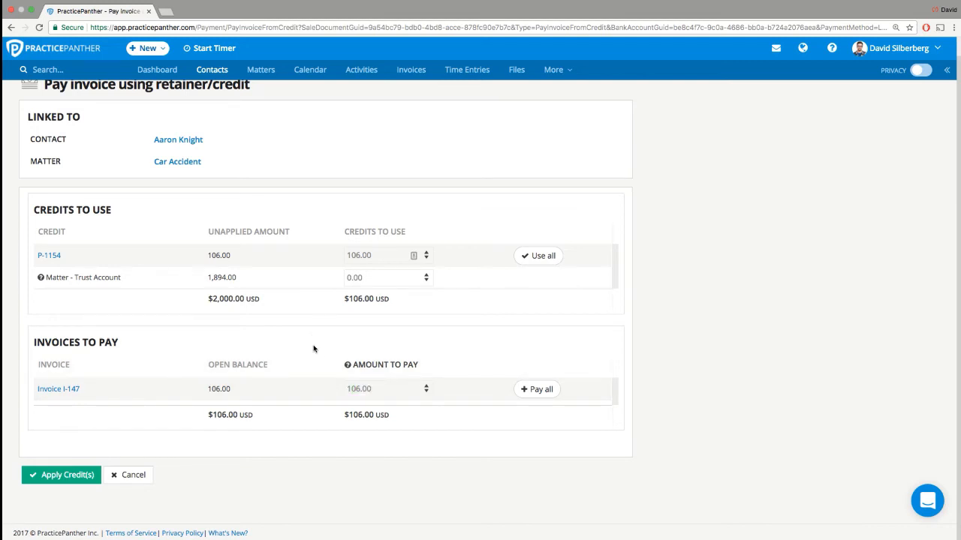
{"action": "left_click", "coordinate": [58, 478]}
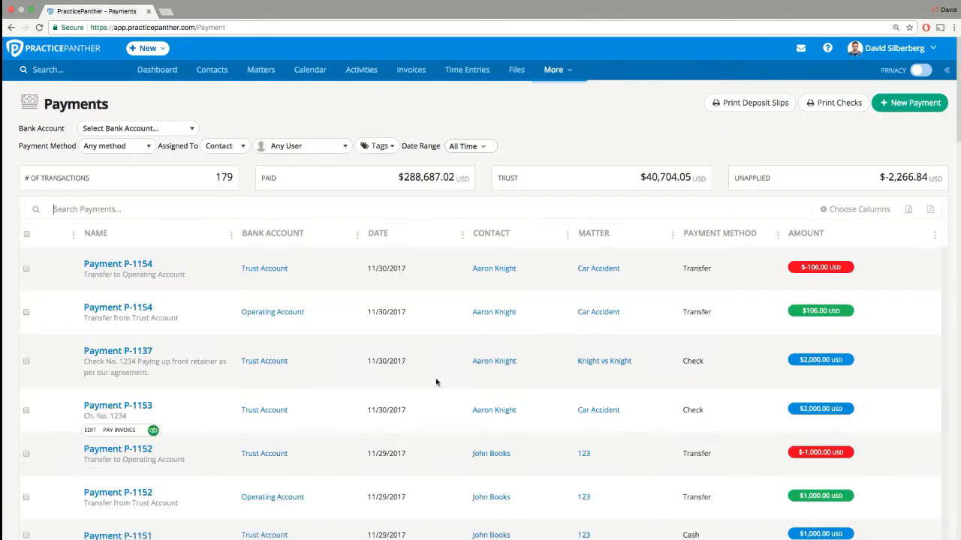
Return to the Car Accident matter's invoices and check the invoice's payment status and the matter's trust balance
{"action": "left_click", "coordinate": [590, 270]}
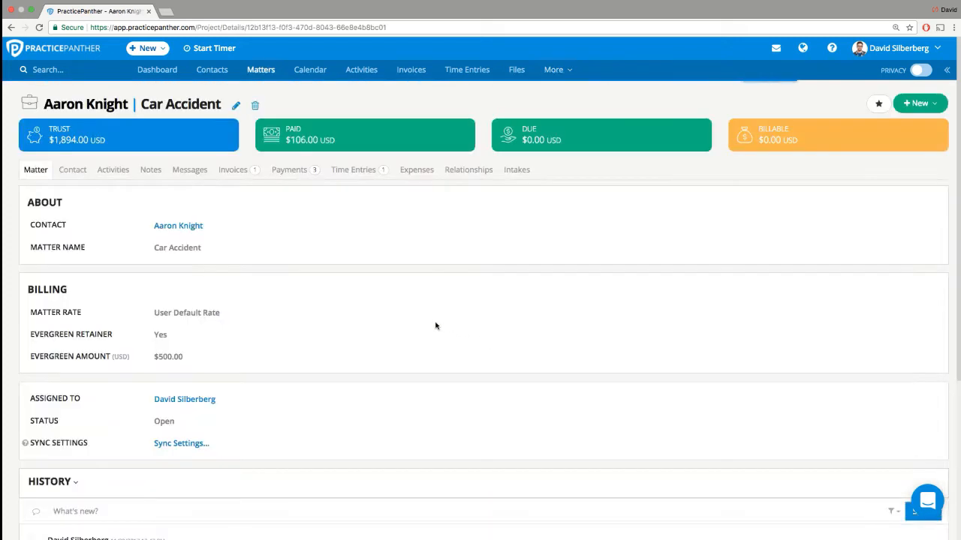
{"action": "left_click", "coordinate": [234, 172]}
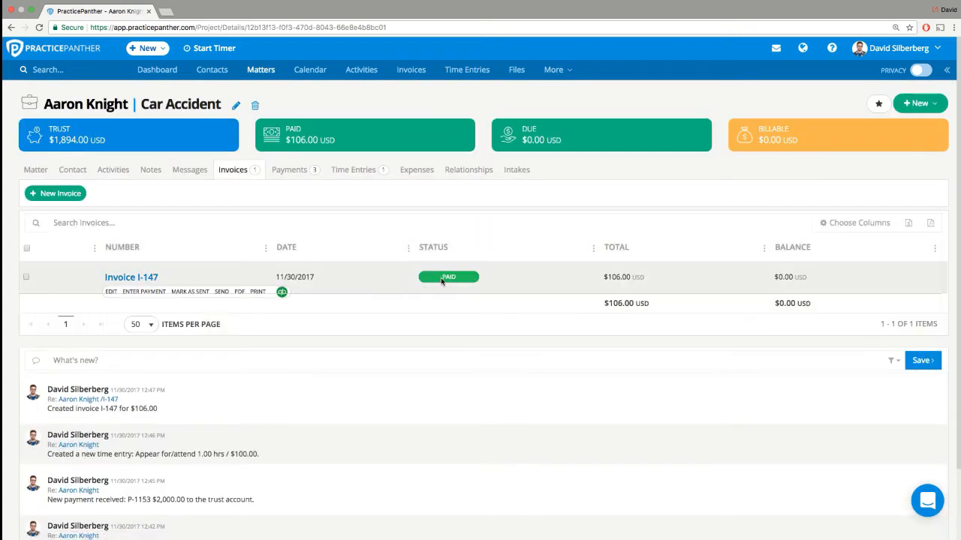
{"action": "left_click_drag", "start_coordinate": [441, 281], "coordinate": [461, 280]}
{"action": "left_click", "coordinate": [393, 273]}
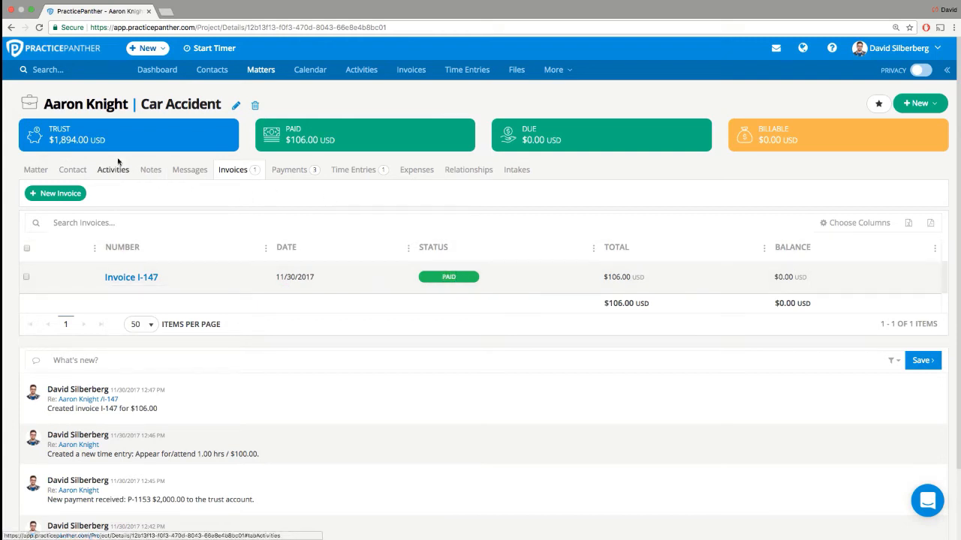
{"action": "mouse_move", "coordinate": [108, 142]}
{"action": "left_click_drag", "start_coordinate": [78, 138], "coordinate": [50, 140]}
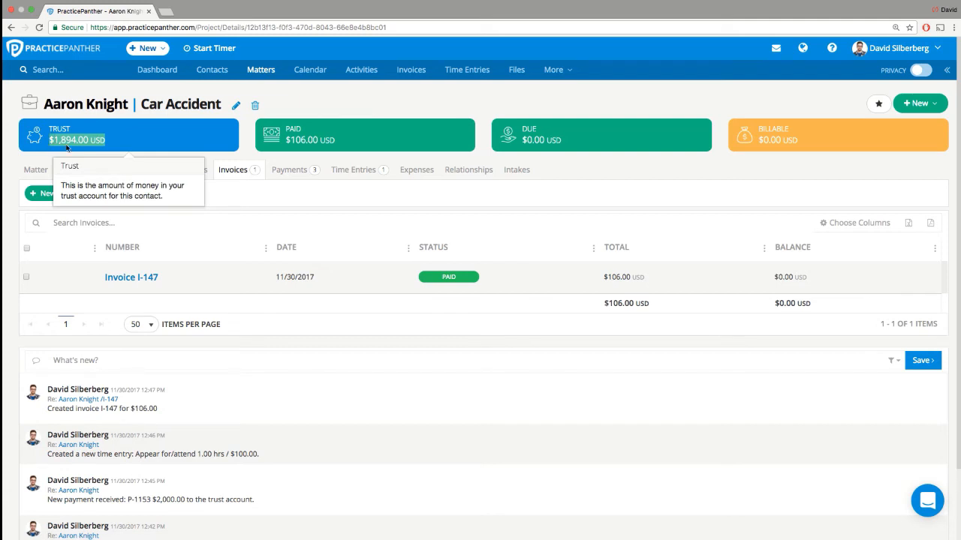
Start a funds transfer from the Car Accident matter with its Trust Account as the source account
{"action": "left_click", "coordinate": [224, 196]}
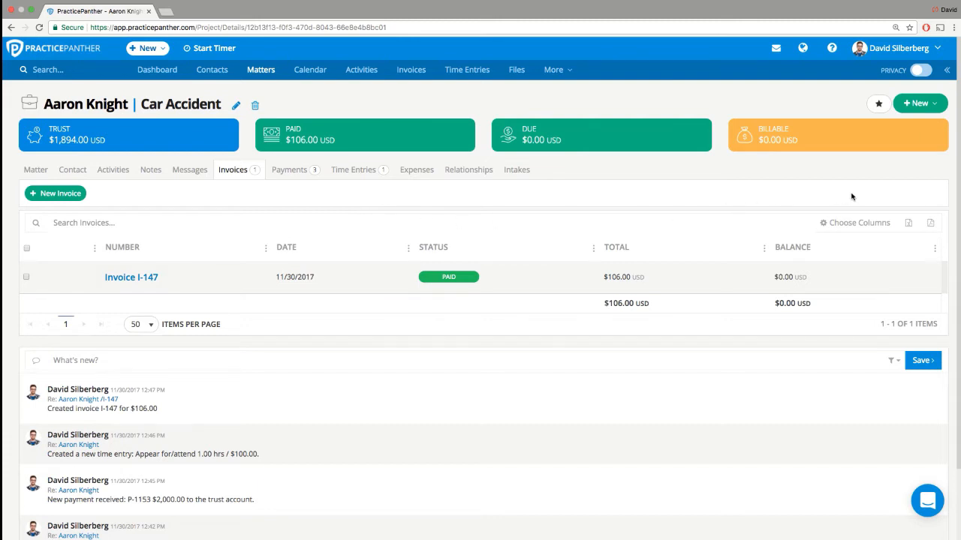
{"action": "left_click", "coordinate": [926, 108]}
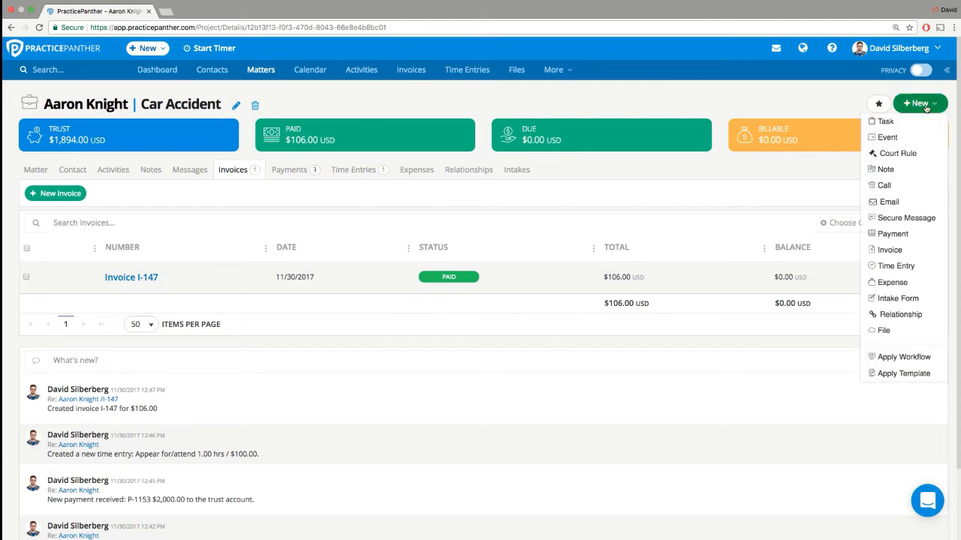
{"action": "left_click", "coordinate": [894, 233]}
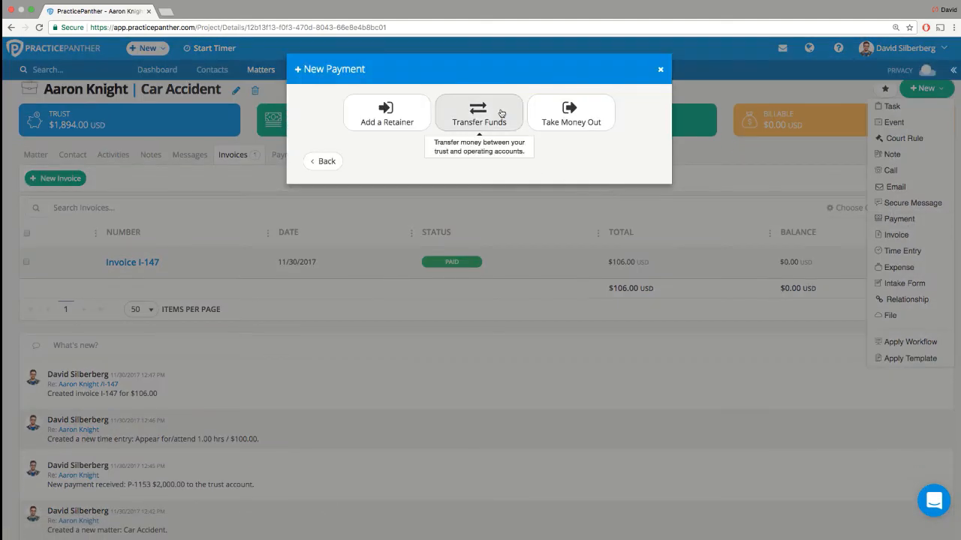
{"action": "left_click", "coordinate": [487, 119]}
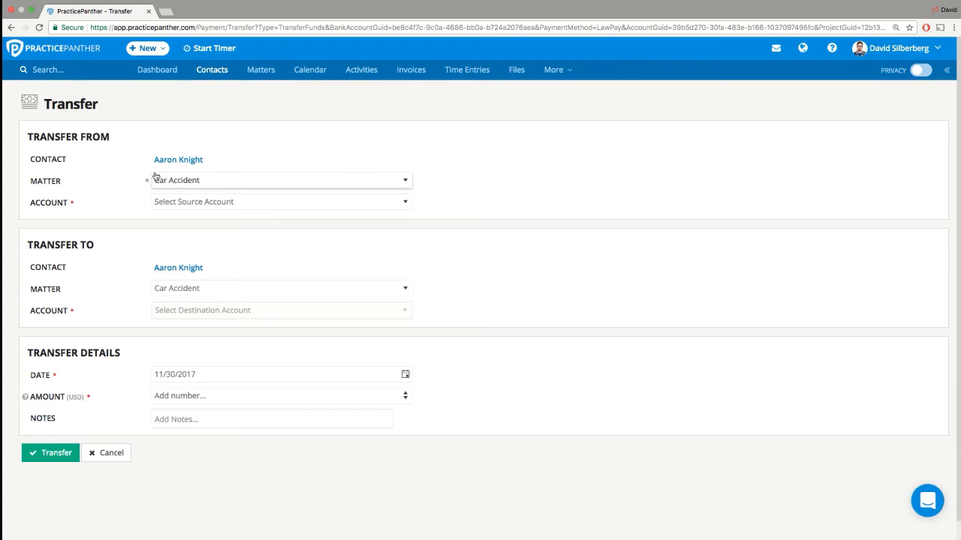
{"action": "left_click_drag", "start_coordinate": [29, 139], "coordinate": [120, 139]}
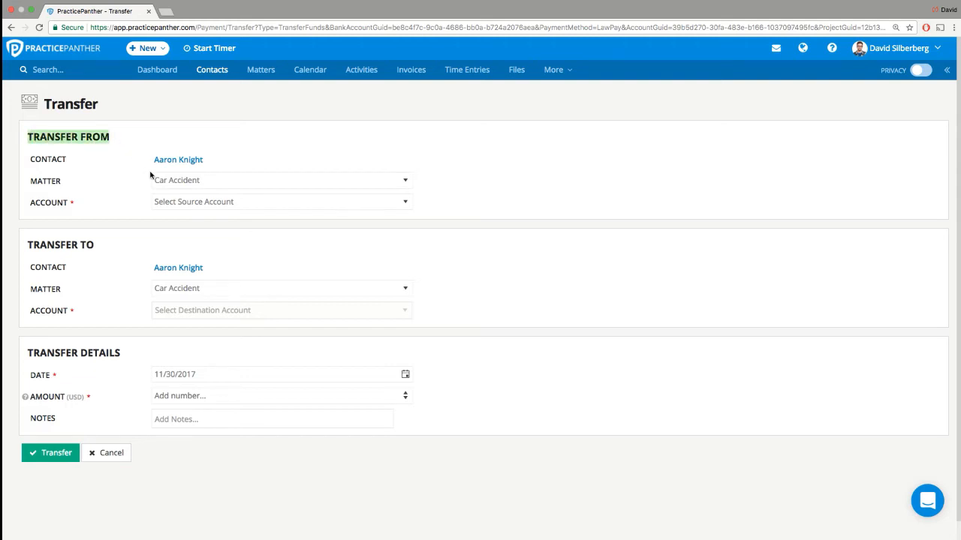
{"action": "left_click", "coordinate": [182, 204]}
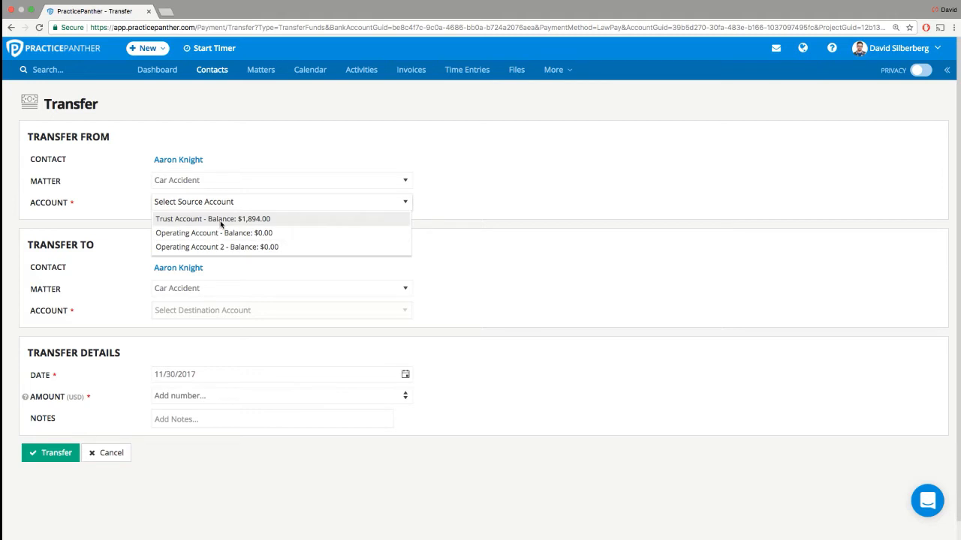
{"action": "left_click", "coordinate": [221, 219]}
Set the client's other matter and its Trust Account as the destination, and transfer 200.00
{"action": "left_click", "coordinate": [188, 292]}
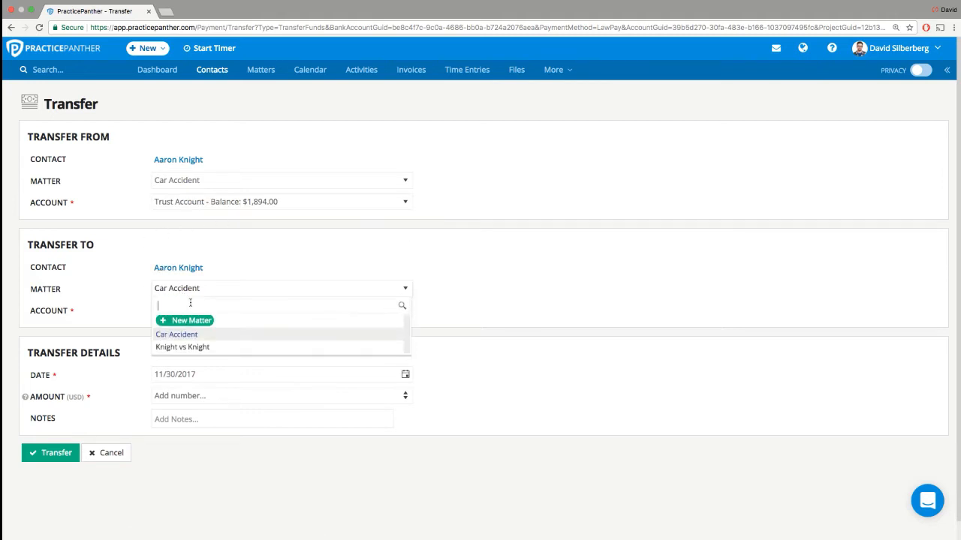
{"action": "left_click", "coordinate": [190, 348]}
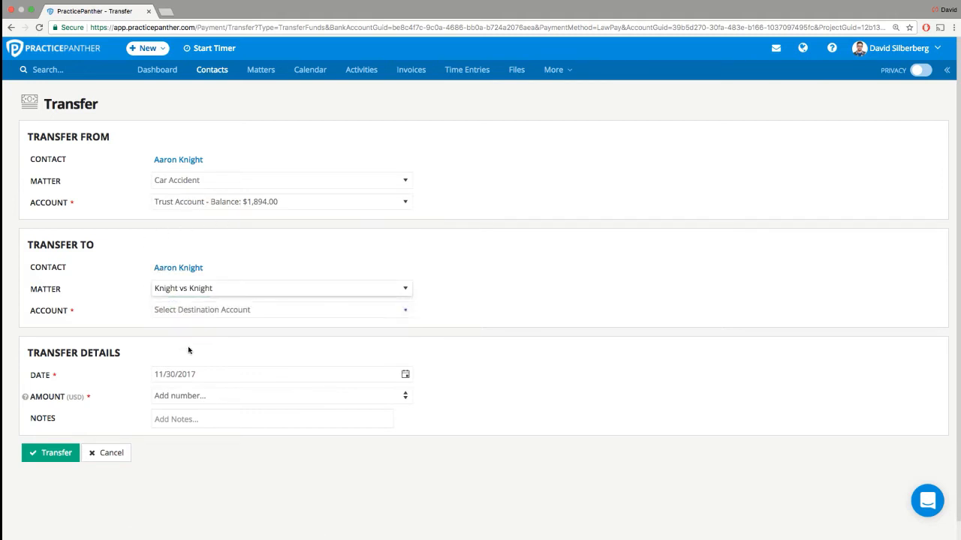
{"action": "left_click", "coordinate": [200, 313]}
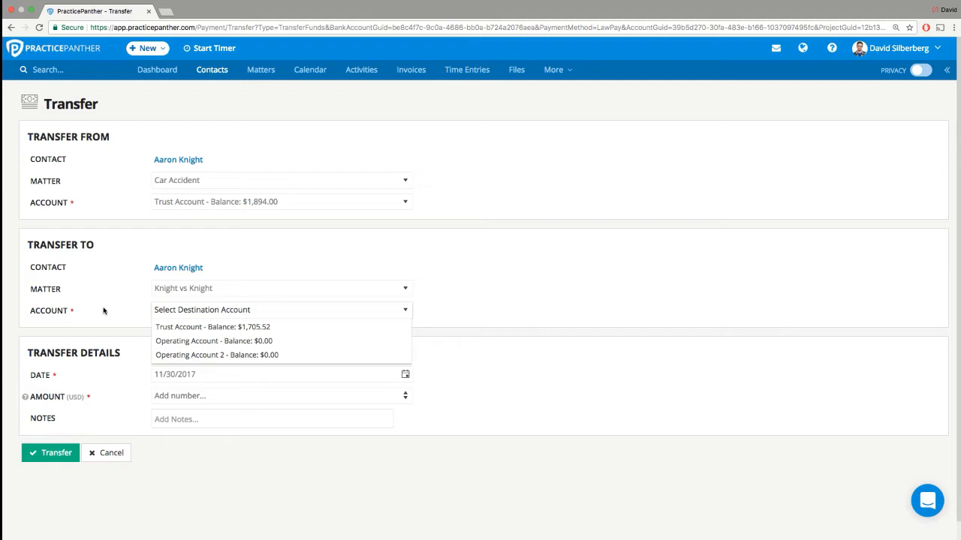
{"action": "left_click", "coordinate": [187, 330]}
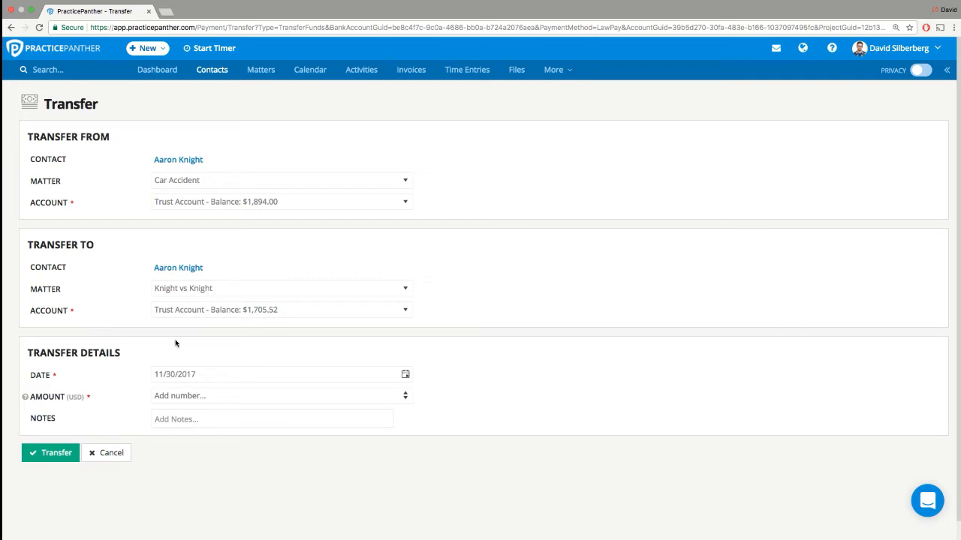
{"action": "left_click", "coordinate": [206, 397]}
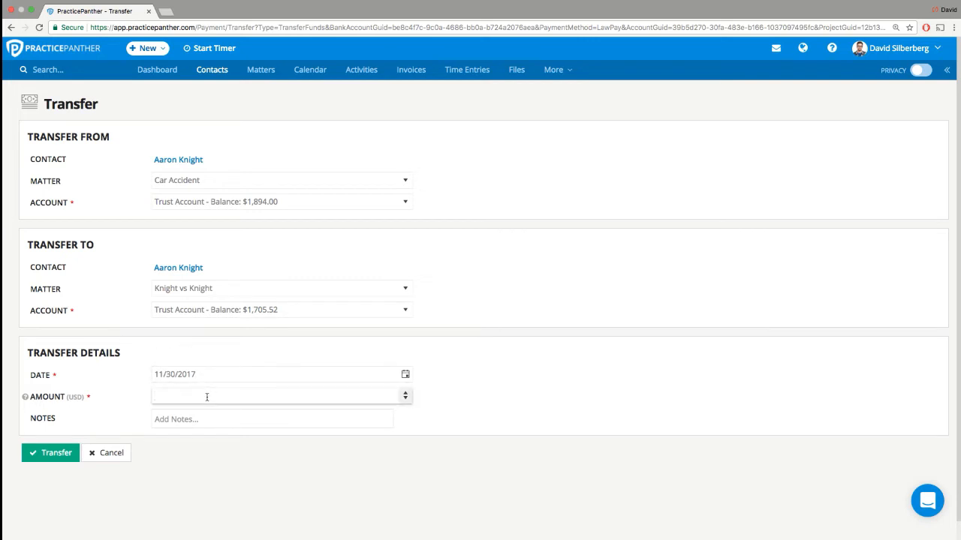
{"action": "left_click", "coordinate": [34, 456]}
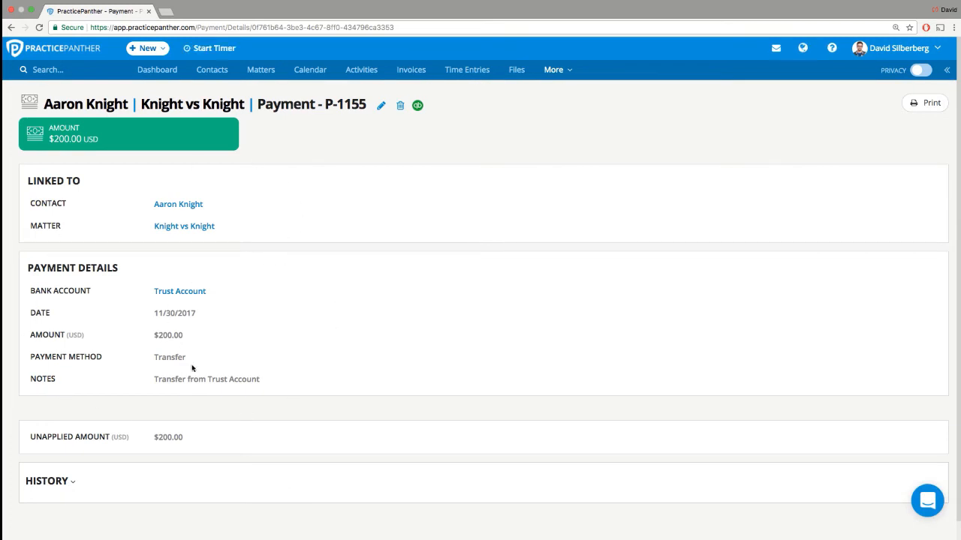
Open the receiving matter and check its trust balance and the transfer in its payments list
{"action": "left_click", "coordinate": [213, 110]}
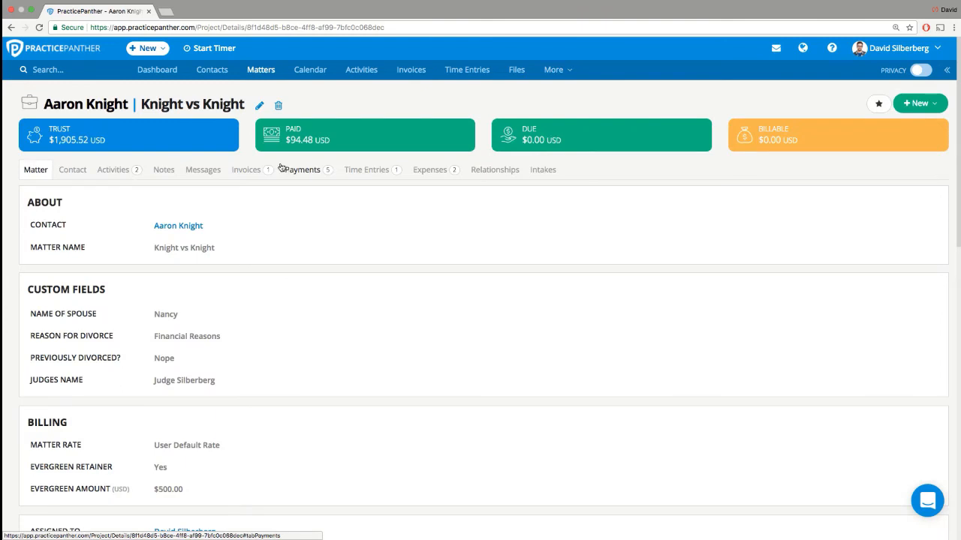
{"action": "mouse_move", "coordinate": [101, 137]}
{"action": "left_click", "coordinate": [305, 171]}
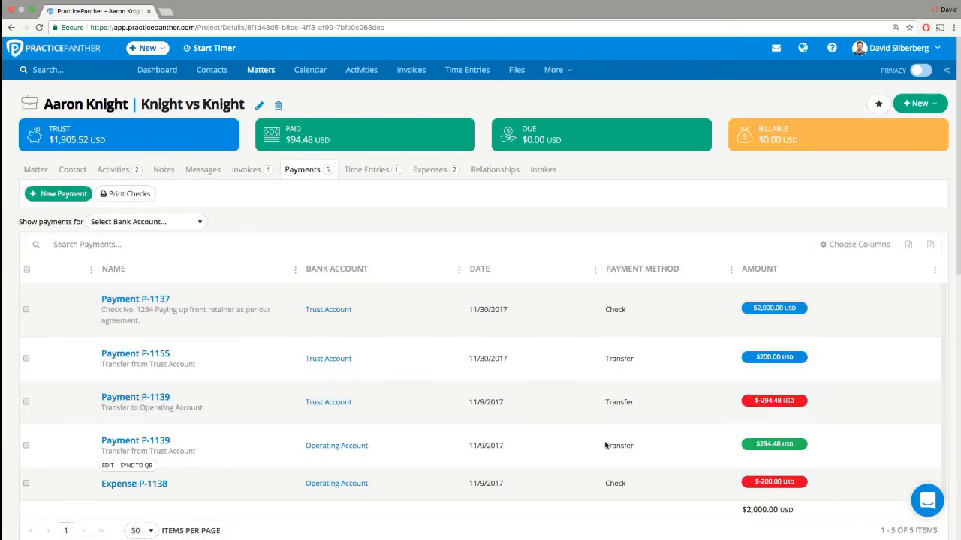
{"action": "scroll", "coordinate": [602, 437], "scroll_direction": "down", "scroll_amount": 1}
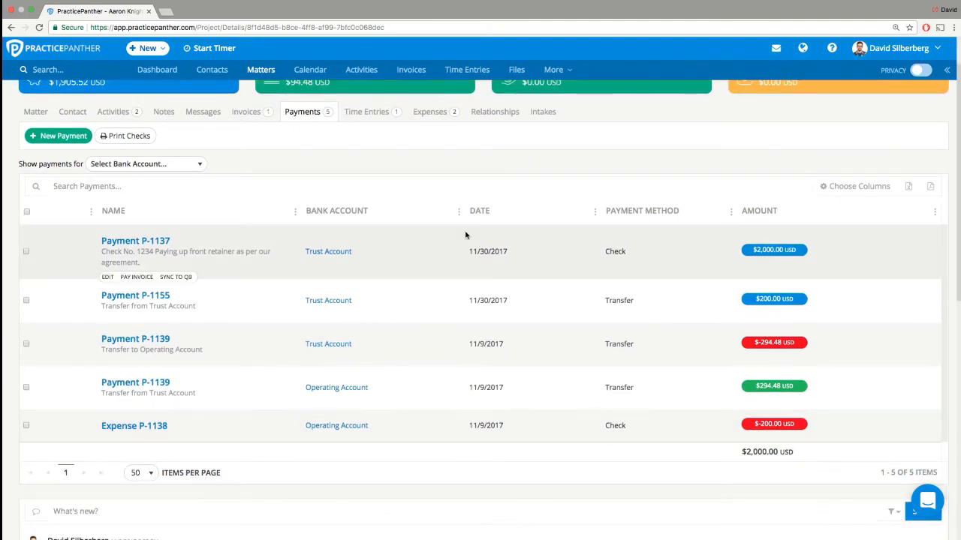
{"action": "scroll", "coordinate": [465, 232], "scroll_direction": "up", "scroll_amount": 1}
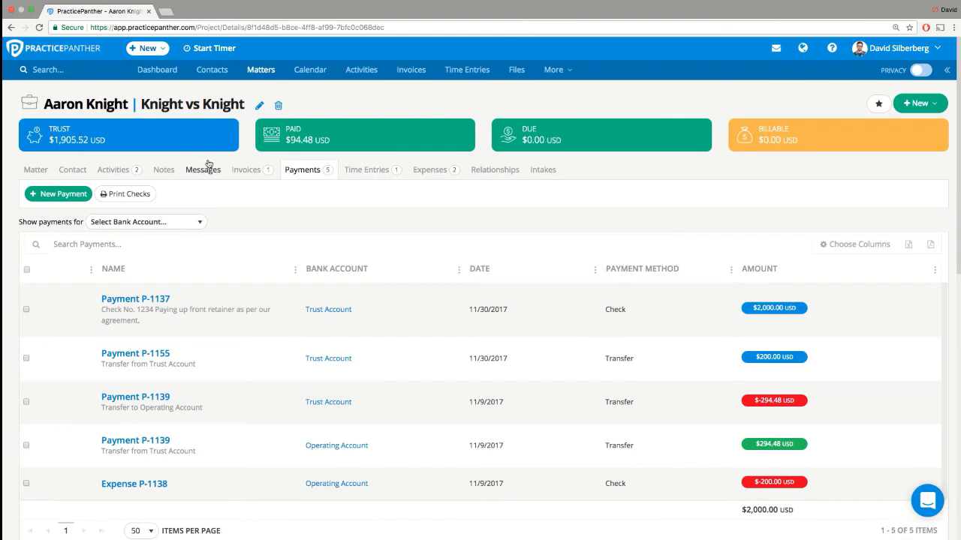
Return to the Car Accident matter through the client's contact record and check its payments for the outgoing transfer
{"action": "left_click", "coordinate": [86, 105]}
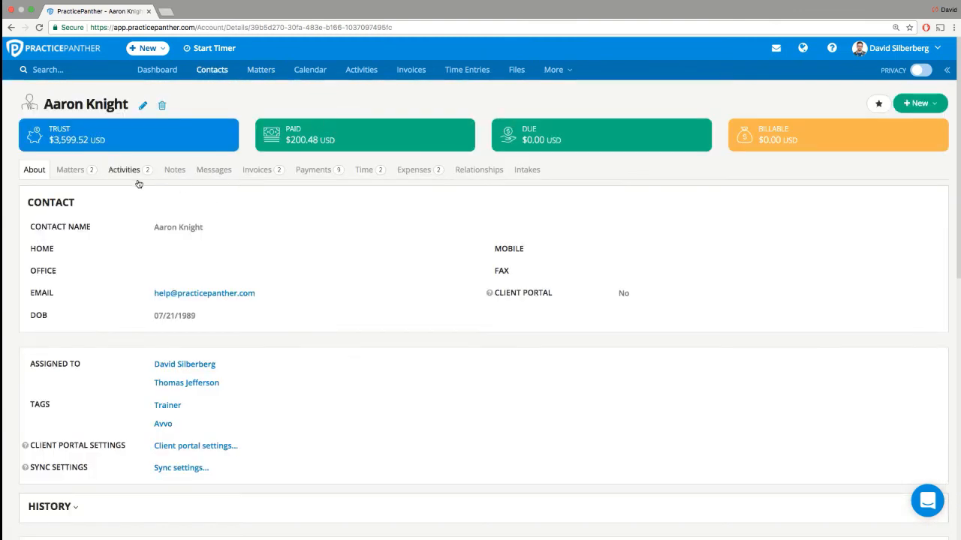
{"action": "left_click", "coordinate": [90, 171]}
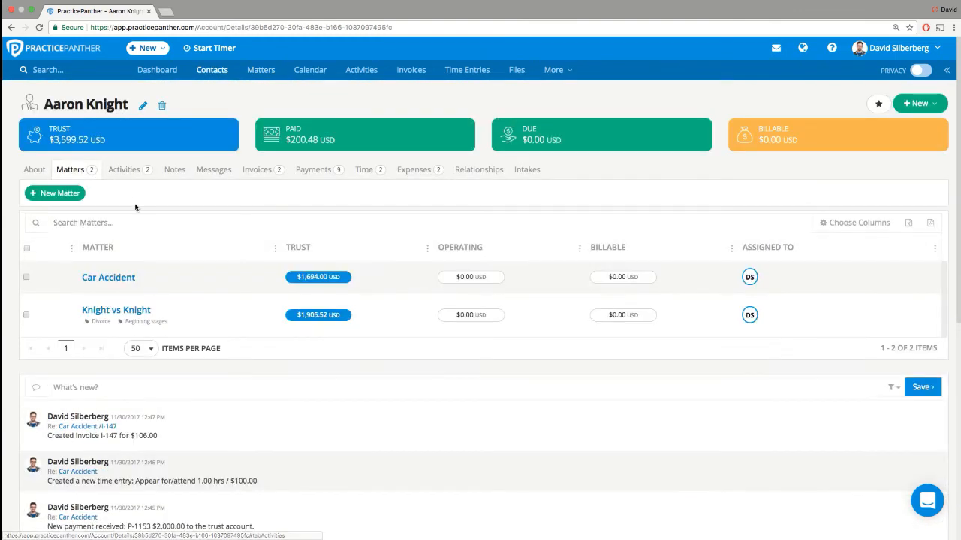
{"action": "left_click", "coordinate": [108, 277]}
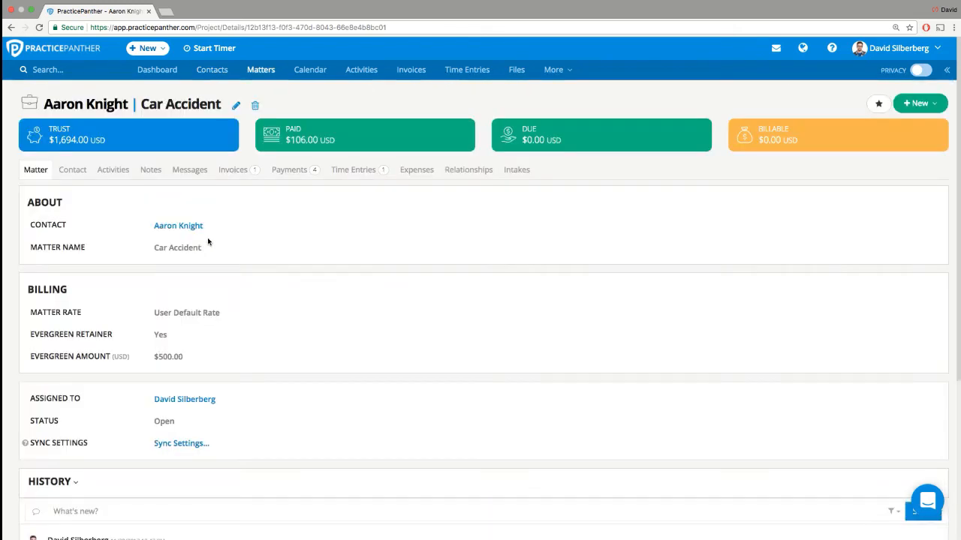
{"action": "left_click", "coordinate": [293, 172]}
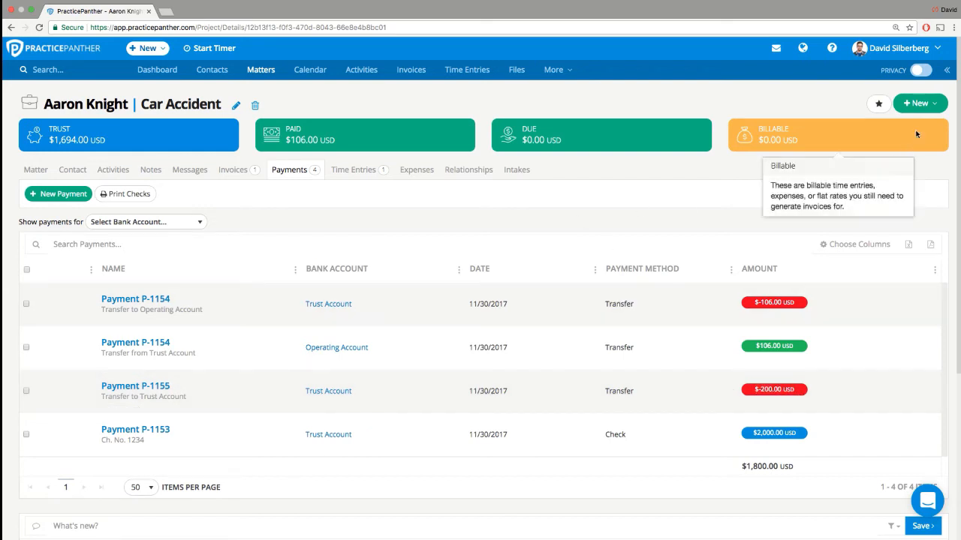
Start a new payment for the Car Accident matter with the Take Money Out option and look at the check details
{"action": "mouse_move", "coordinate": [919, 124]}
{"action": "left_click", "coordinate": [929, 114]}
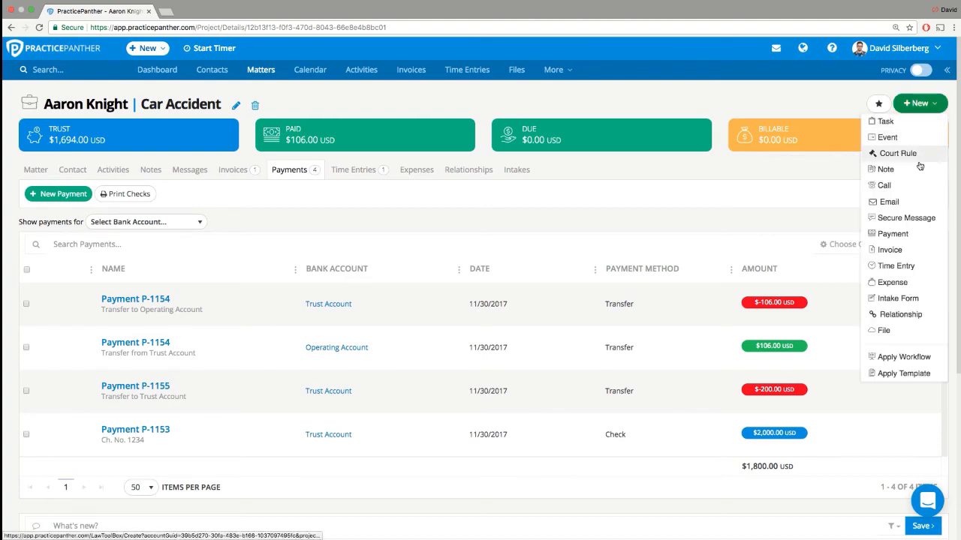
{"action": "left_click", "coordinate": [894, 234]}
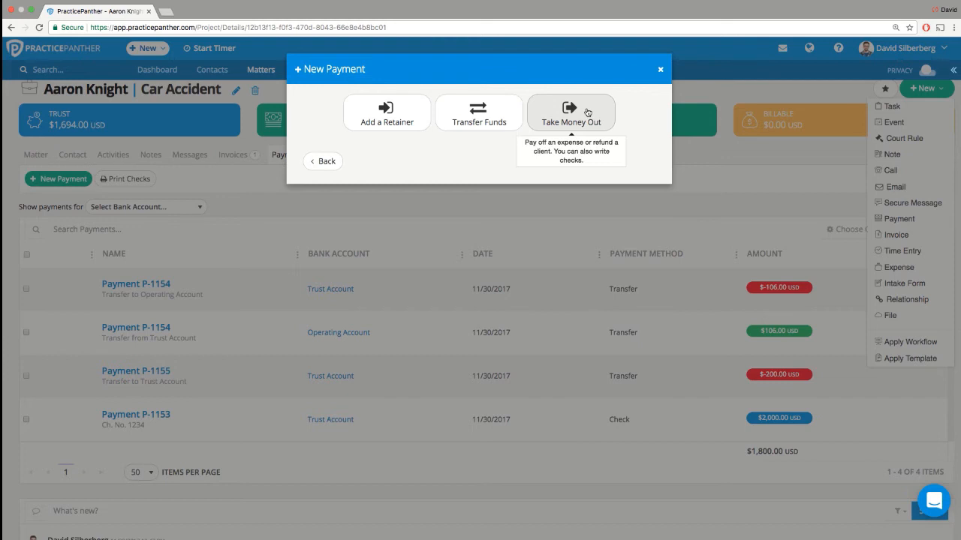
{"action": "left_click", "coordinate": [587, 111]}
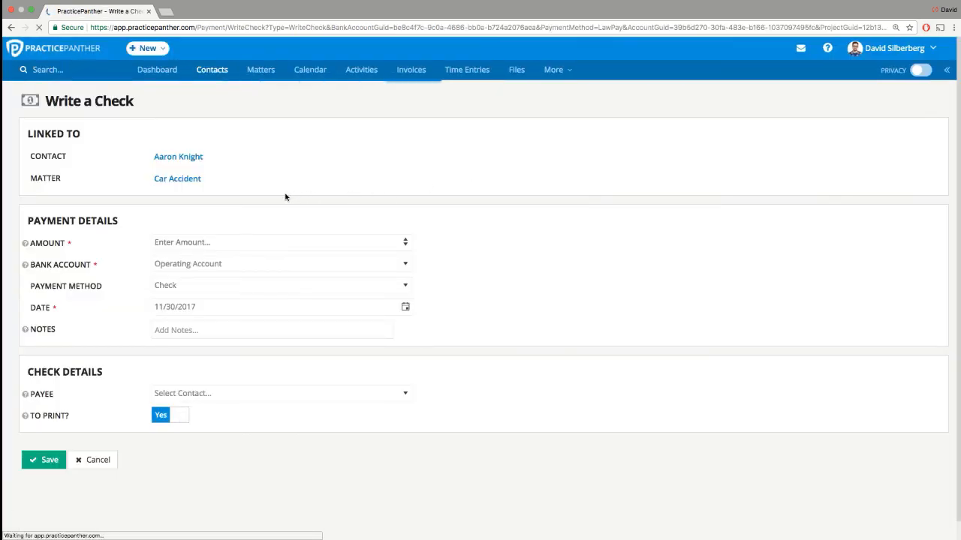
{"action": "left_click_drag", "start_coordinate": [25, 379], "coordinate": [105, 377]}
{"action": "left_click", "coordinate": [106, 378]}
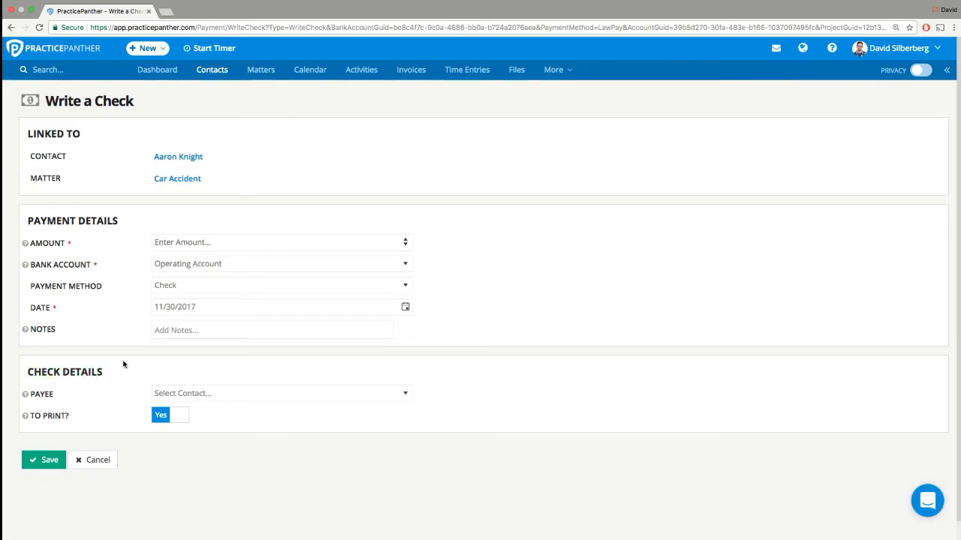
Set the check's amount to 500 and its bank account to Trust Account
{"action": "left_click", "coordinate": [172, 240]}
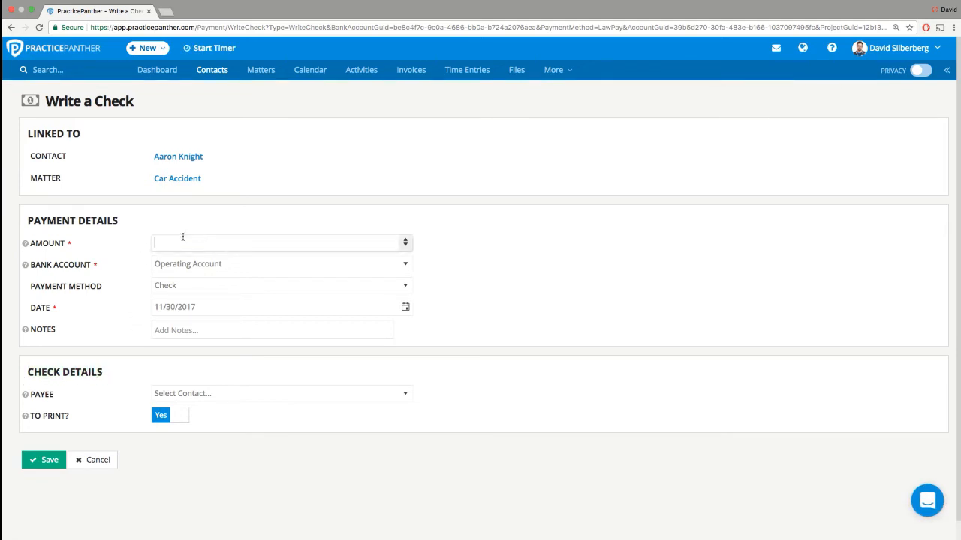
{"action": "type", "text": "500"}
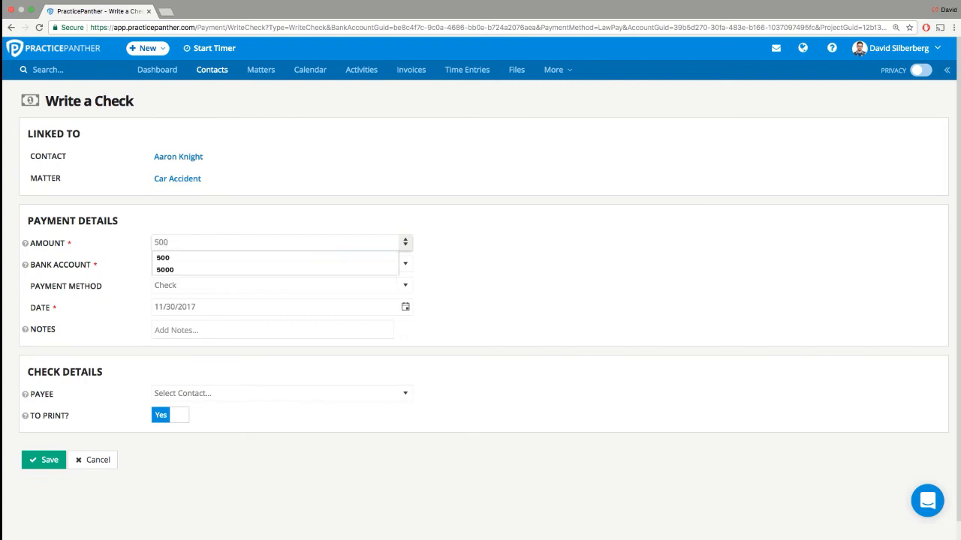
{"action": "key", "text": "Tab"}
{"action": "left_click", "coordinate": [210, 264]}
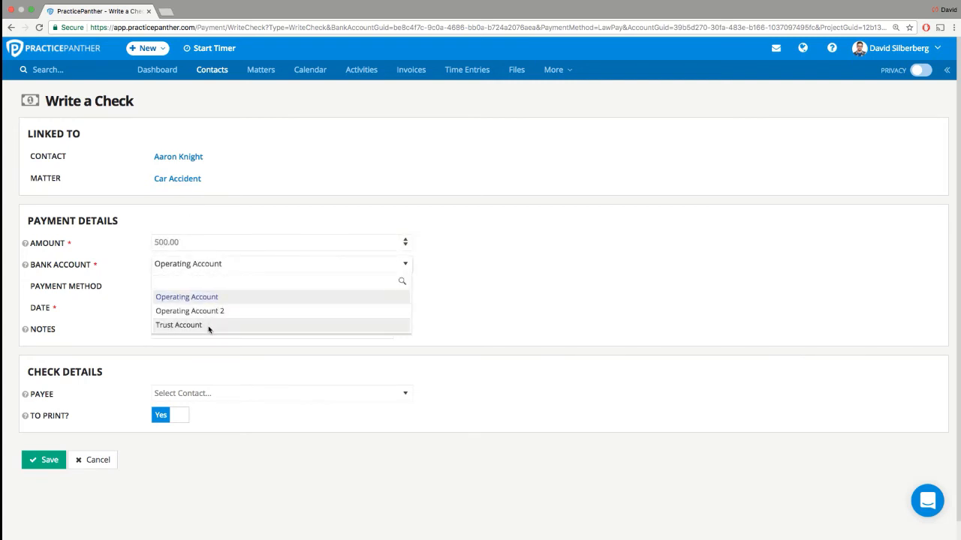
{"action": "left_click", "coordinate": [209, 327]}
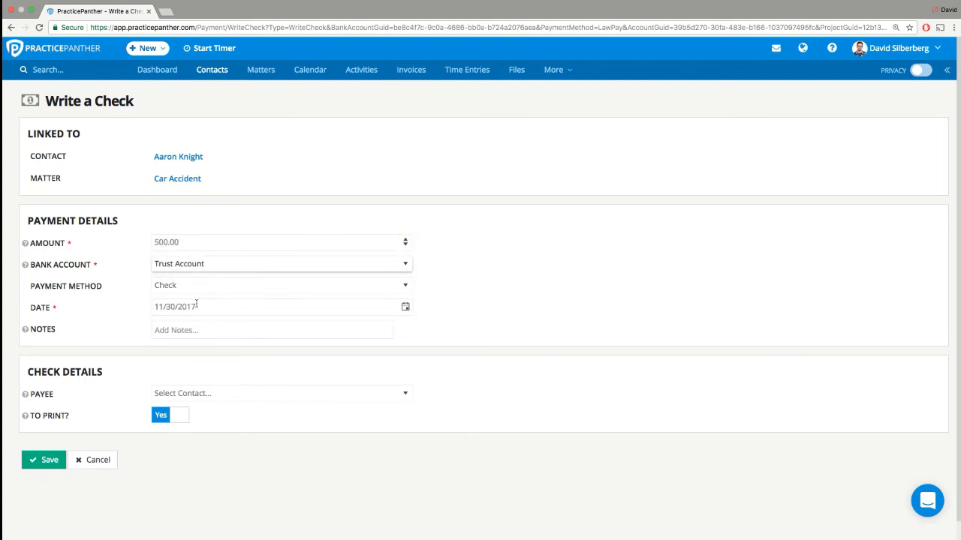
Try Cash as the payment method to see how the form changes, and switch it back to Check
{"action": "left_click", "coordinate": [191, 289]}
{"action": "left_click", "coordinate": [178, 303]}
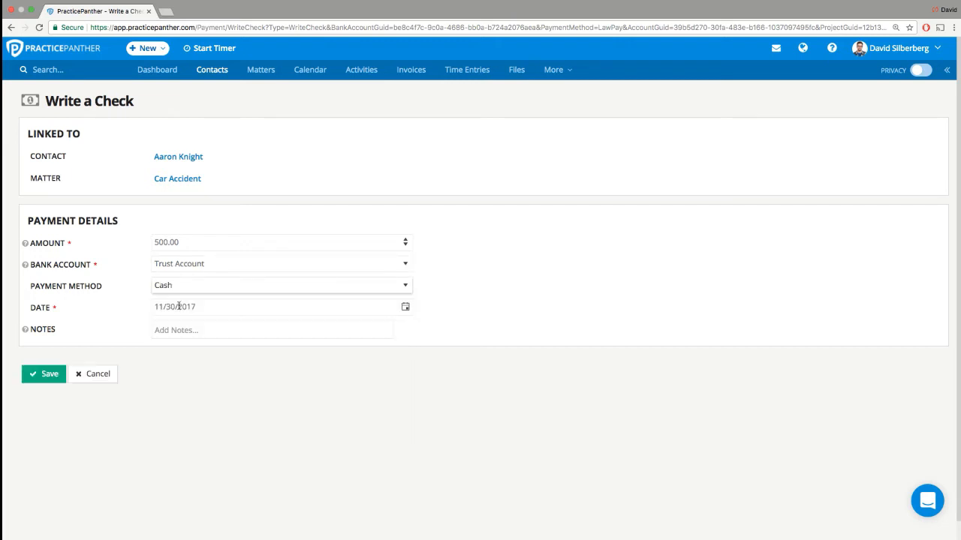
{"action": "left_click", "coordinate": [191, 292]}
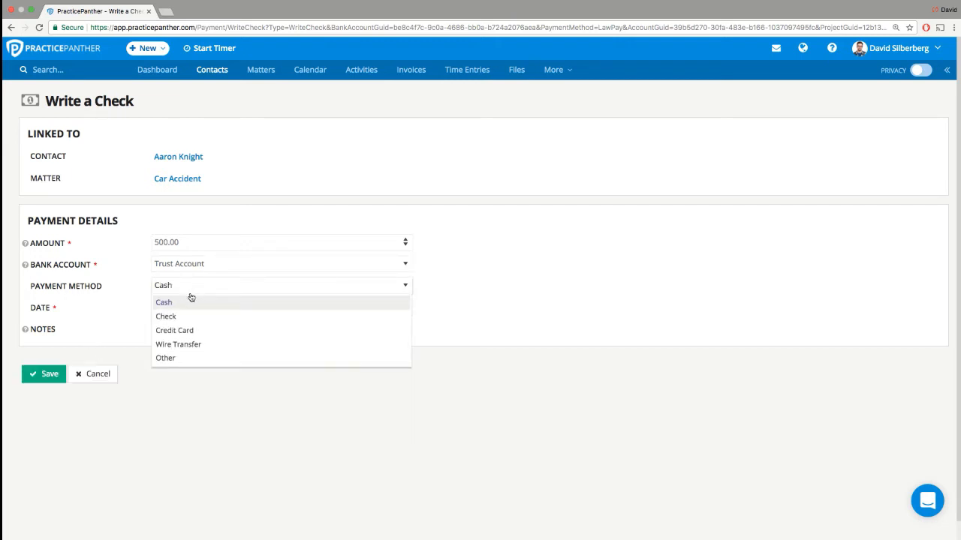
{"action": "left_click", "coordinate": [179, 318]}
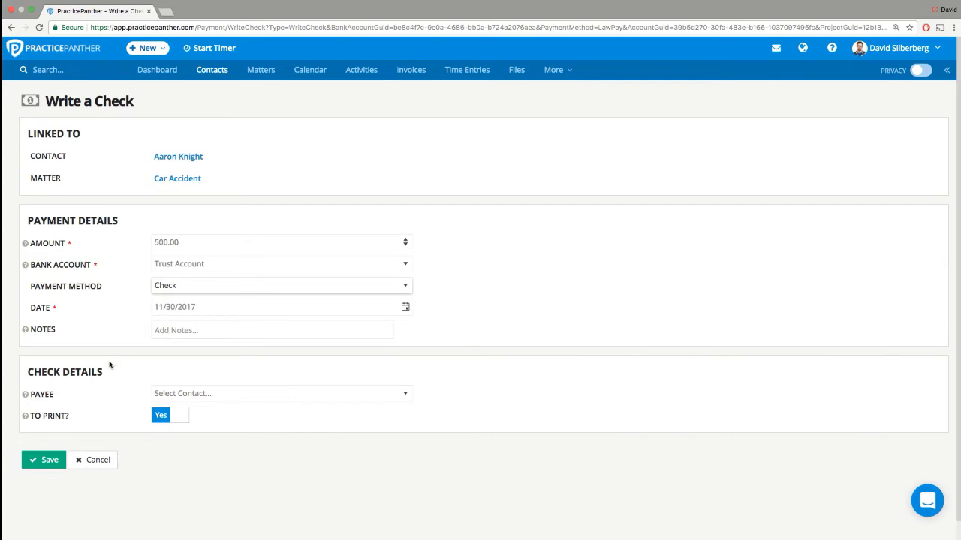
Add the note "Paid private investigator" to the check and select the investigator's contact as the payee
{"action": "left_click", "coordinate": [181, 331]}
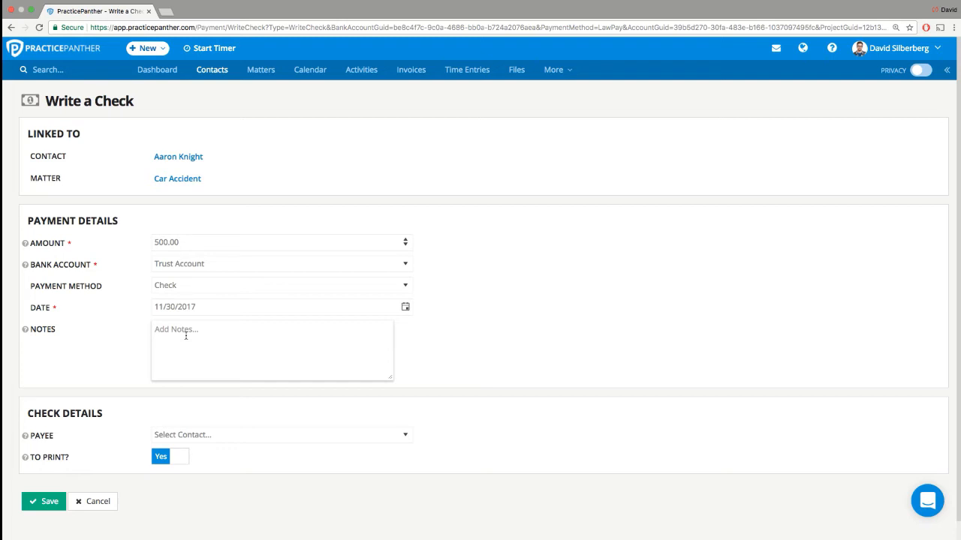
{"action": "type", "text": "Paid private investigator"}
{"action": "scroll", "coordinate": [139, 368], "scroll_direction": "down", "scroll_amount": 1}
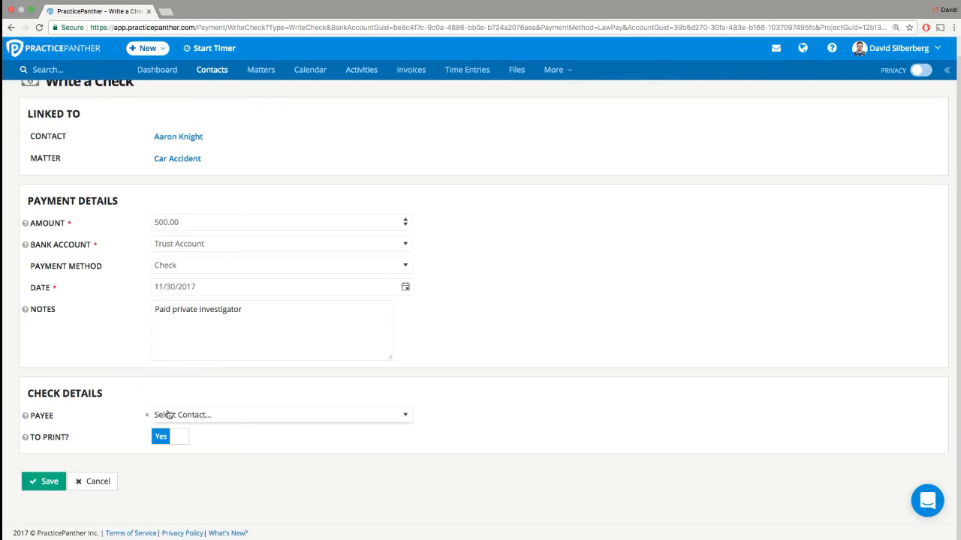
{"action": "left_click", "coordinate": [181, 415]}
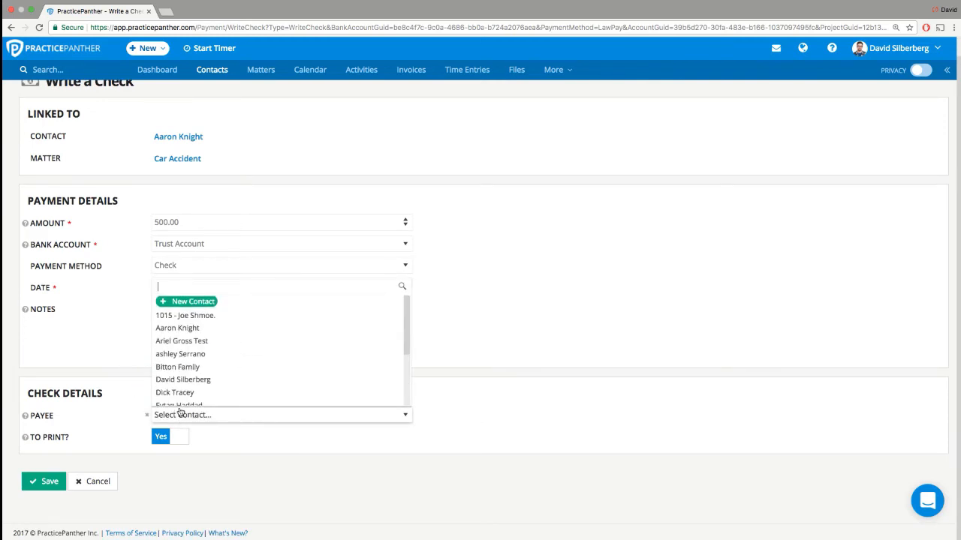
{"action": "left_click", "coordinate": [182, 392]}
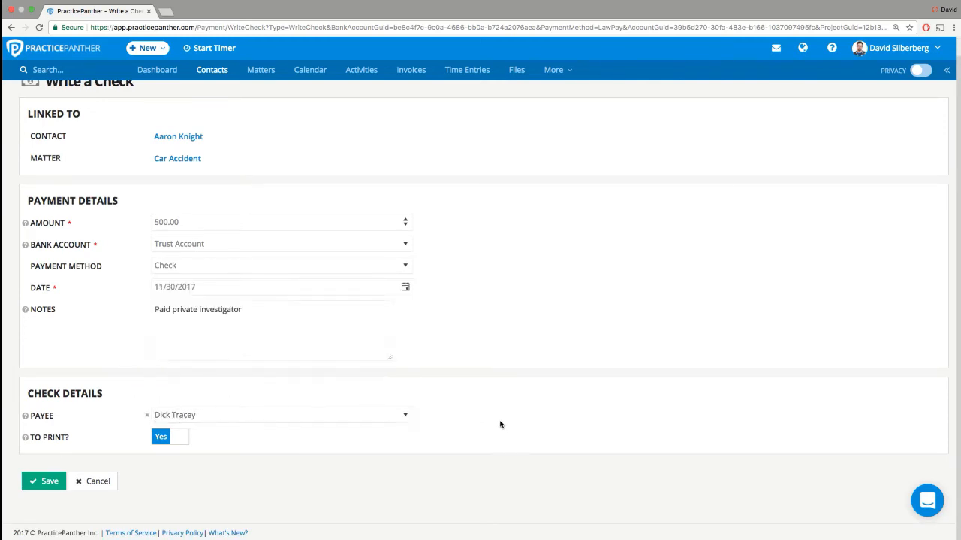
Save the private investigator check with its To Print option left on Yes
{"action": "left_click_drag", "start_coordinate": [75, 443], "coordinate": [35, 439]}
{"action": "left_click", "coordinate": [60, 454]}
{"action": "left_click_drag", "start_coordinate": [34, 440], "coordinate": [69, 440]}
{"action": "left_click", "coordinate": [44, 459]}
{"action": "left_click", "coordinate": [42, 487]}
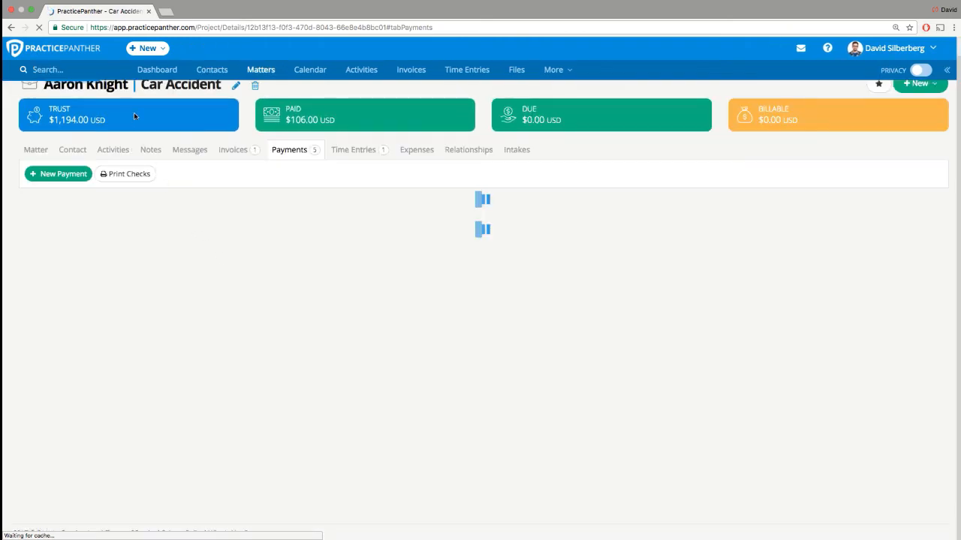
Examine the private investigator check's amount and note in the Car Accident matter's payments list
{"action": "scroll", "coordinate": [188, 171], "scroll_direction": "up", "scroll_amount": 1}
{"action": "scroll", "coordinate": [188, 172], "scroll_direction": "up", "scroll_amount": 3}
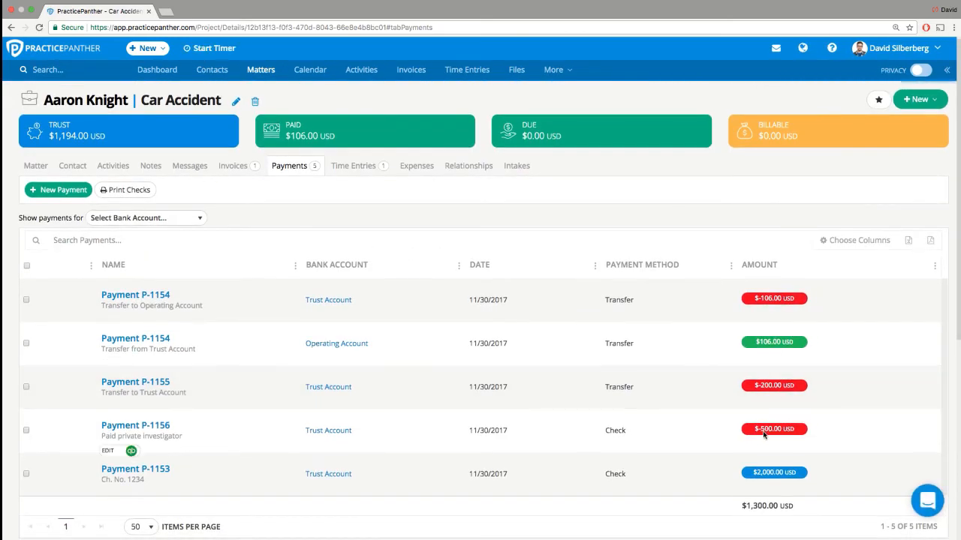
{"action": "left_click_drag", "start_coordinate": [751, 430], "coordinate": [799, 430]}
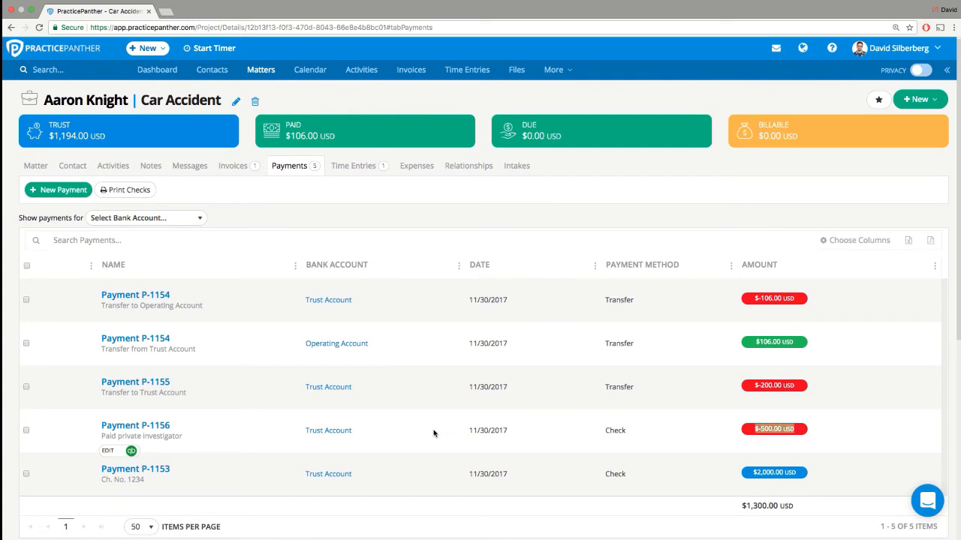
{"action": "left_click_drag", "start_coordinate": [97, 442], "coordinate": [184, 440]}
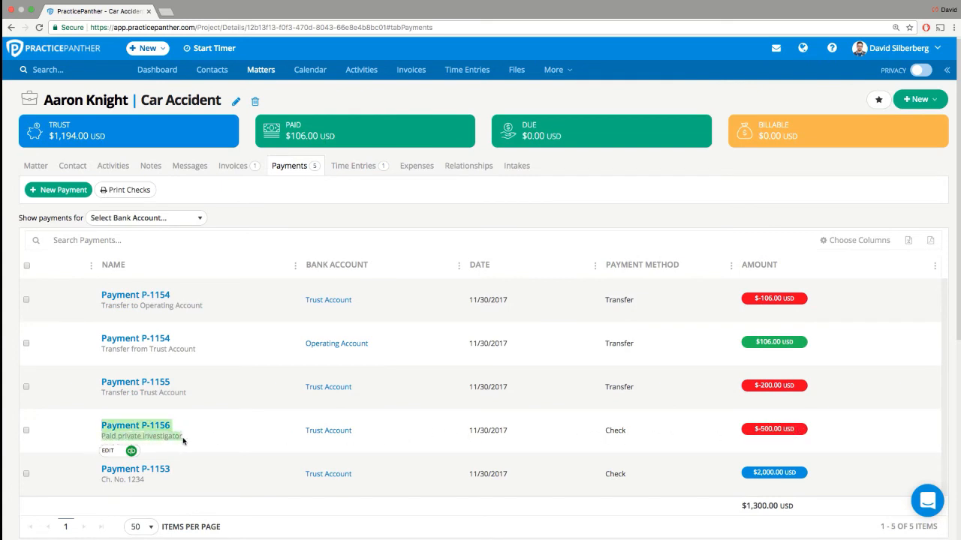
{"action": "left_click", "coordinate": [185, 438]}
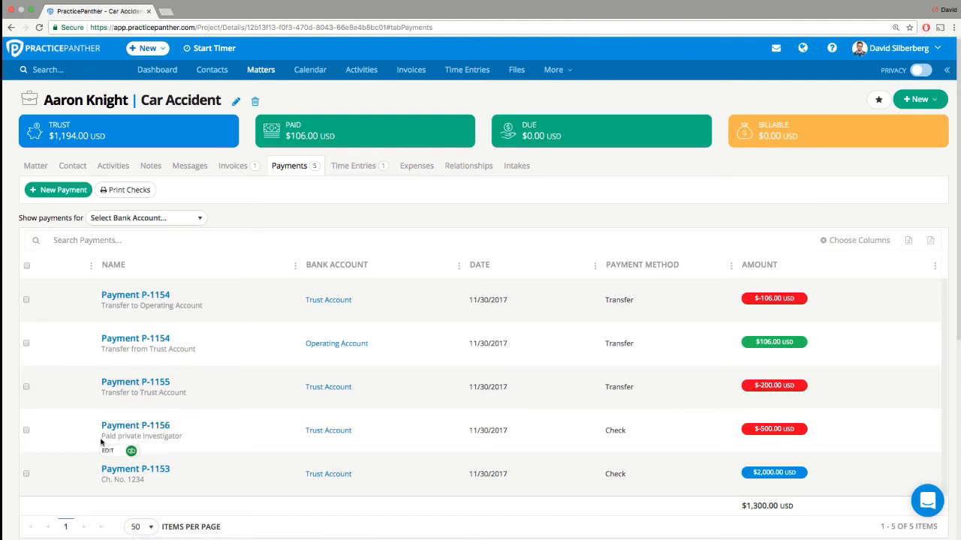
{"action": "left_click_drag", "start_coordinate": [100, 441], "coordinate": [186, 445]}
{"action": "left_click", "coordinate": [185, 445]}
Go to the list of all invoices, select every listed invoice and show the available batch actions
{"action": "left_click", "coordinate": [410, 69]}
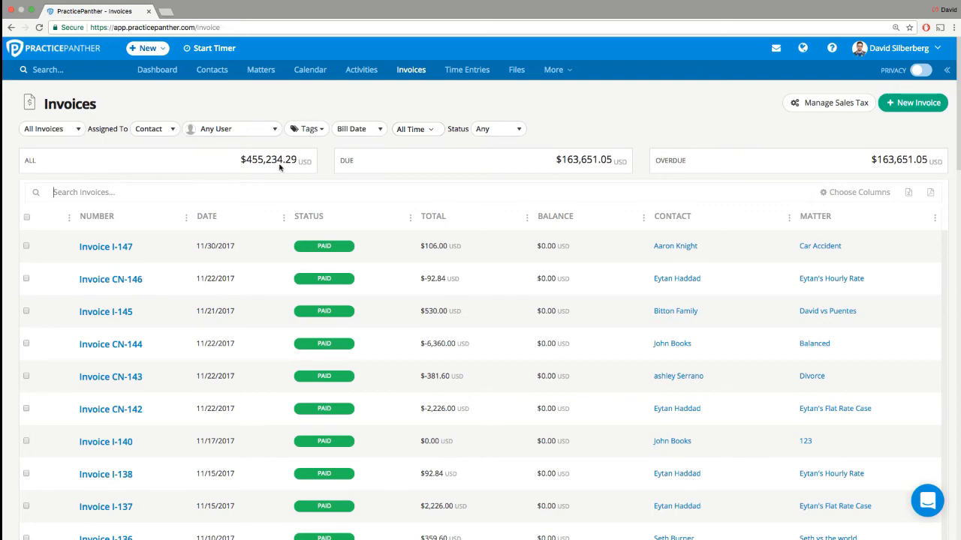
{"action": "scroll", "coordinate": [379, 181], "scroll_direction": "down", "scroll_amount": 10}
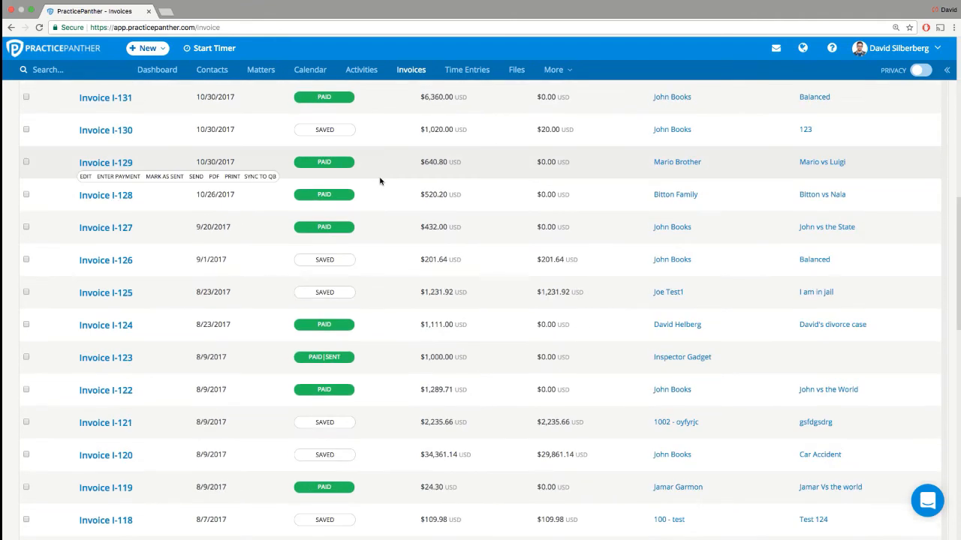
{"action": "scroll", "coordinate": [380, 181], "scroll_direction": "up", "scroll_amount": 10}
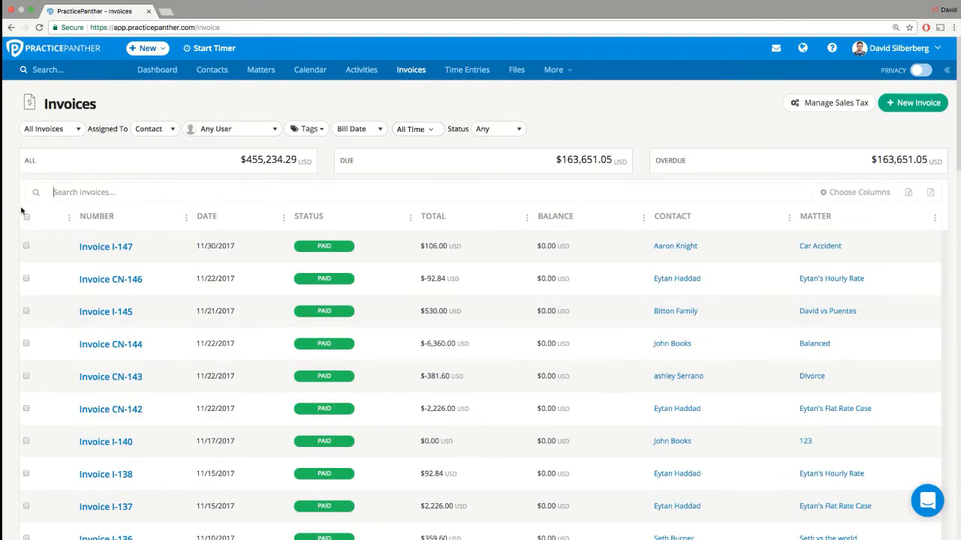
{"action": "left_click", "coordinate": [26, 218]}
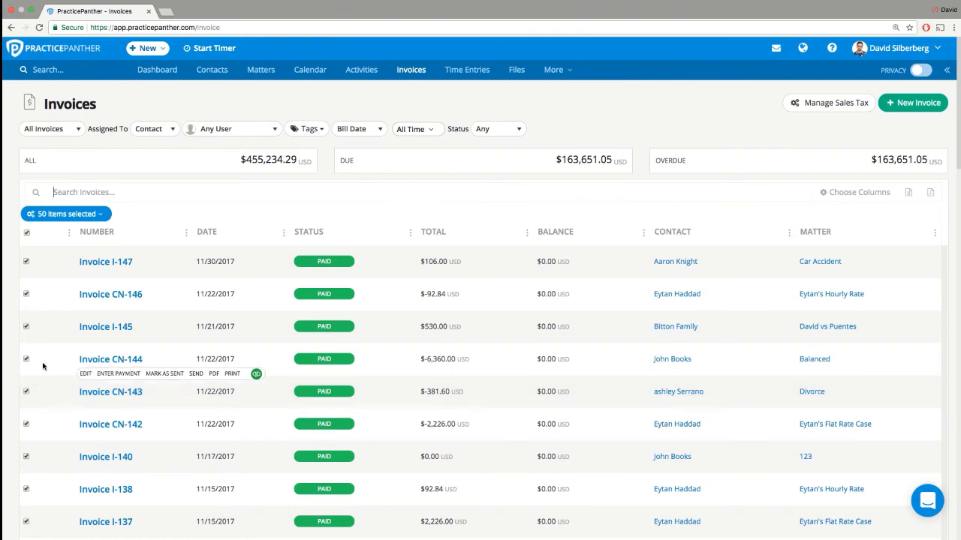
{"action": "left_click", "coordinate": [83, 217]}
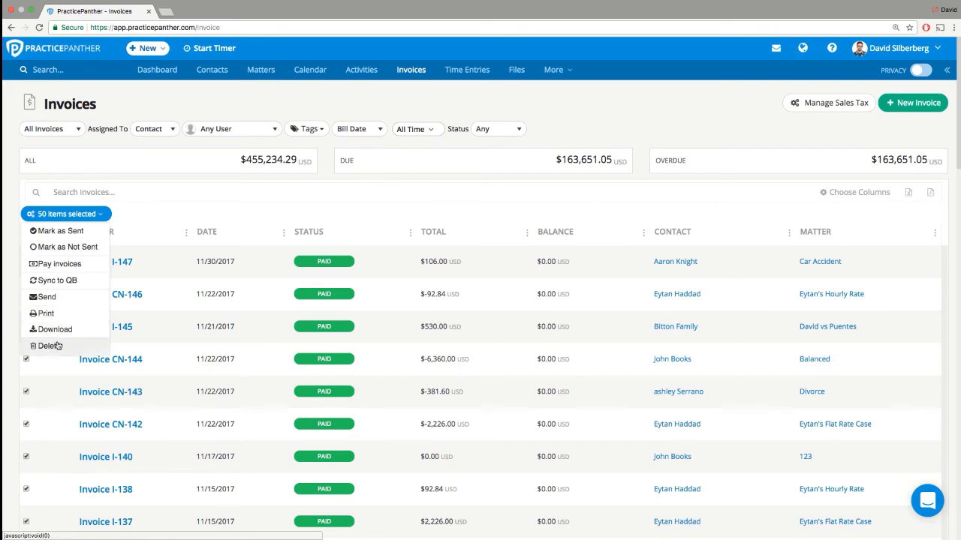
Batch pay the selected invoices using both operating and trust account balances, and dismiss the resulting notifications
{"action": "left_click", "coordinate": [76, 267]}
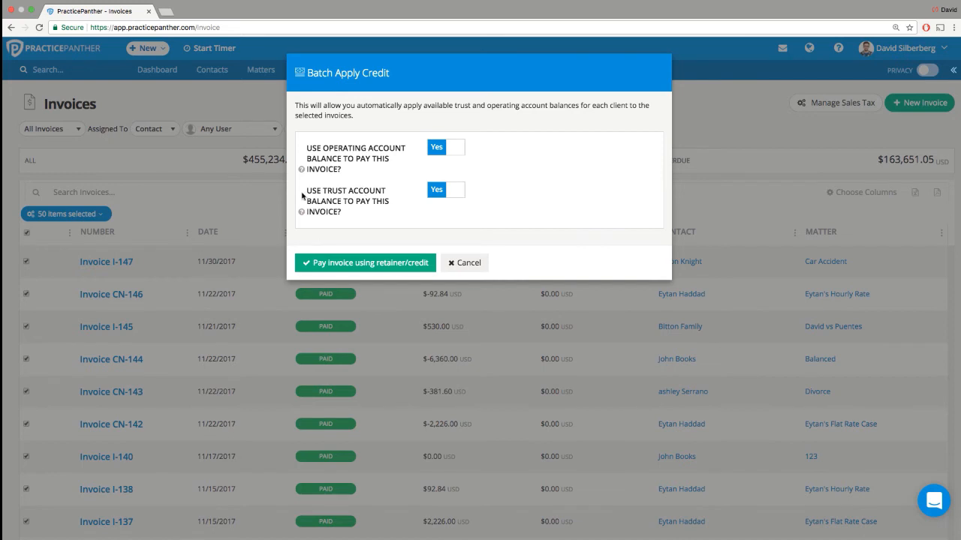
{"action": "left_click_drag", "start_coordinate": [303, 196], "coordinate": [366, 204]}
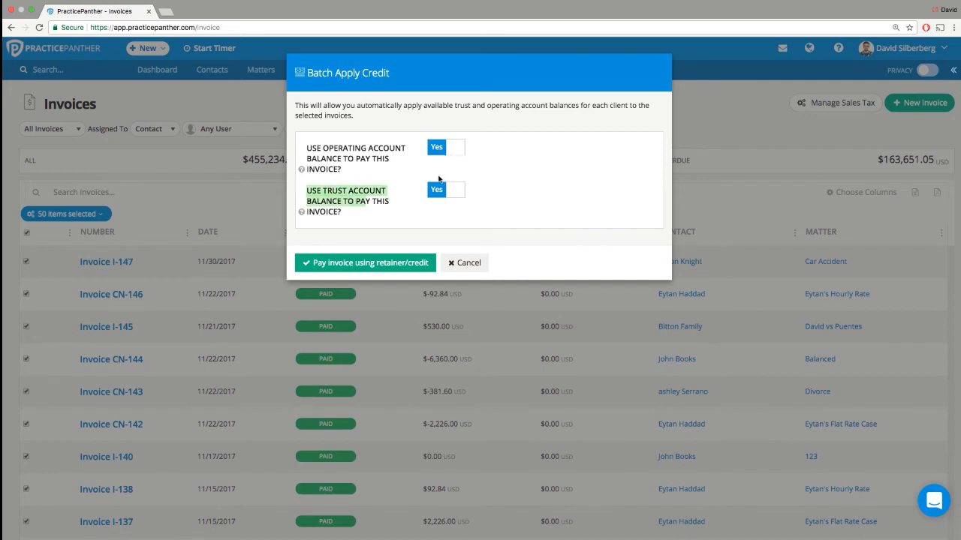
{"action": "left_click", "coordinate": [405, 264]}
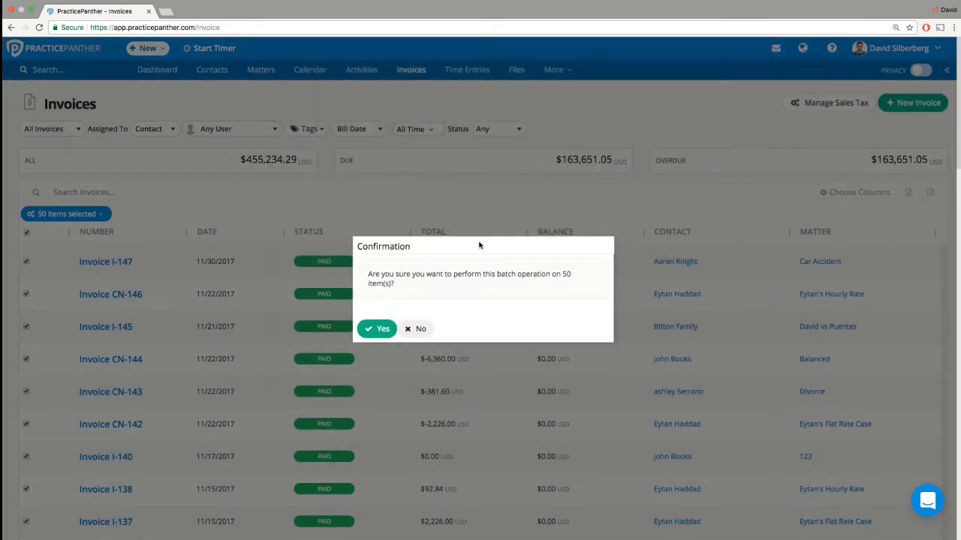
{"action": "left_click", "coordinate": [381, 330]}
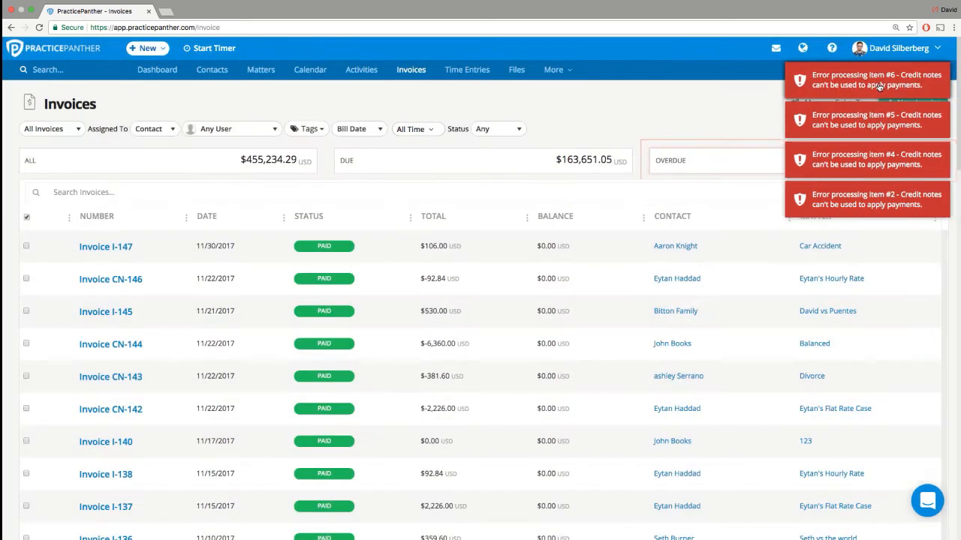
{"action": "left_click", "coordinate": [874, 89]}
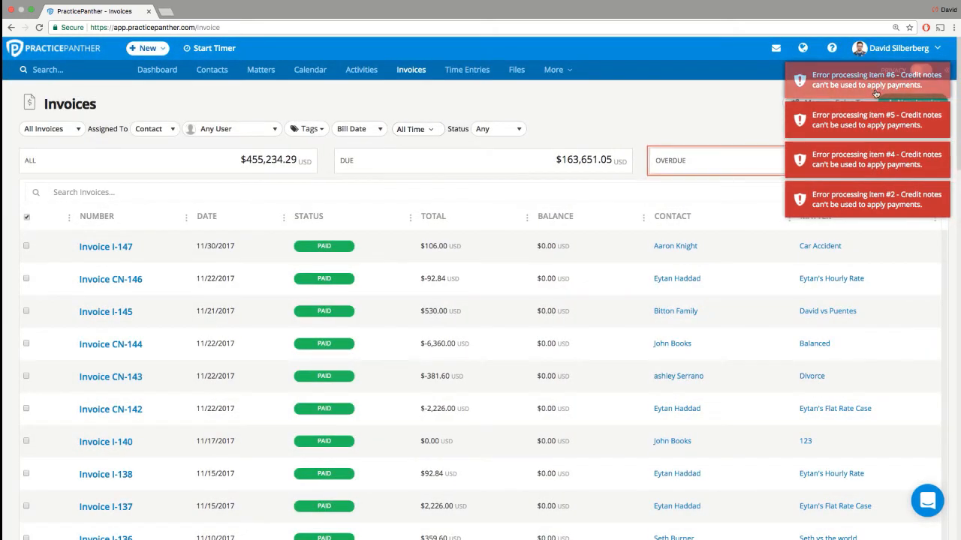
{"action": "left_click", "coordinate": [871, 86]}
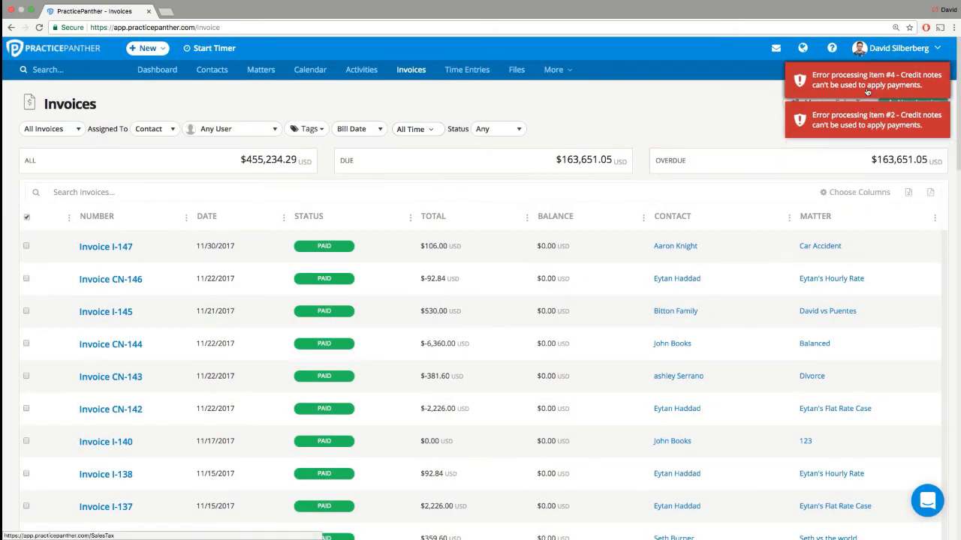
{"action": "left_click", "coordinate": [870, 86]}
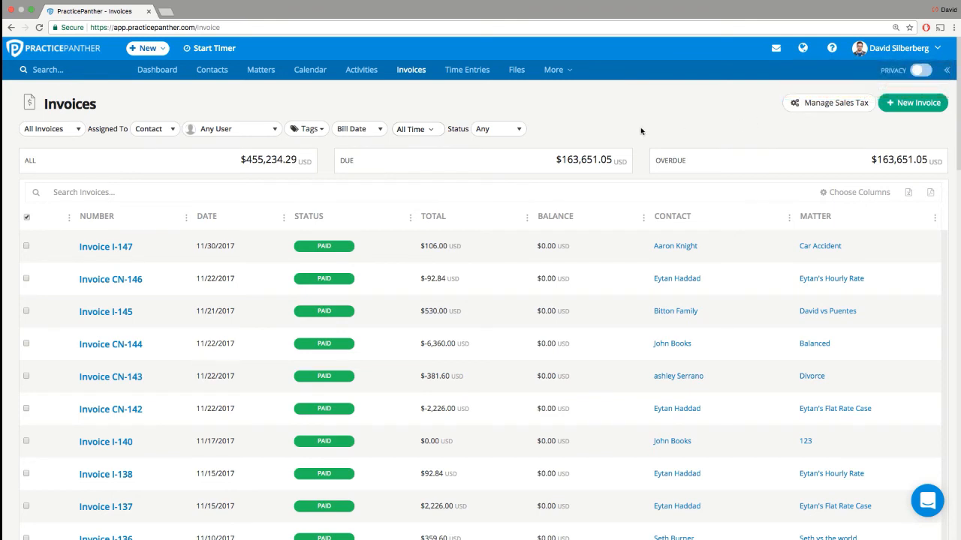
Look through the invoice list to compare the statuses and balances of paid and unpaid invoices
{"action": "scroll", "coordinate": [640, 132], "scroll_direction": "down", "scroll_amount": 2}
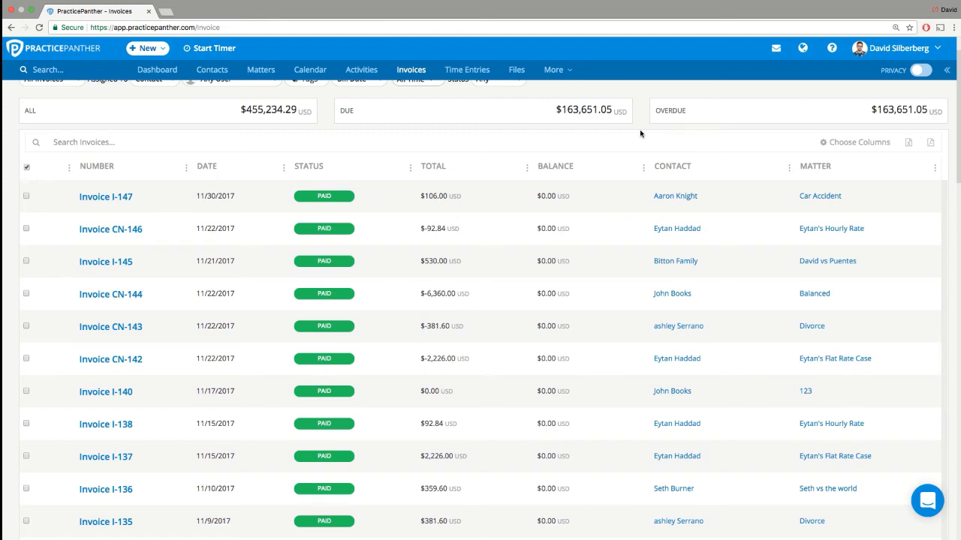
{"action": "scroll", "coordinate": [526, 212], "scroll_direction": "down", "scroll_amount": 10}
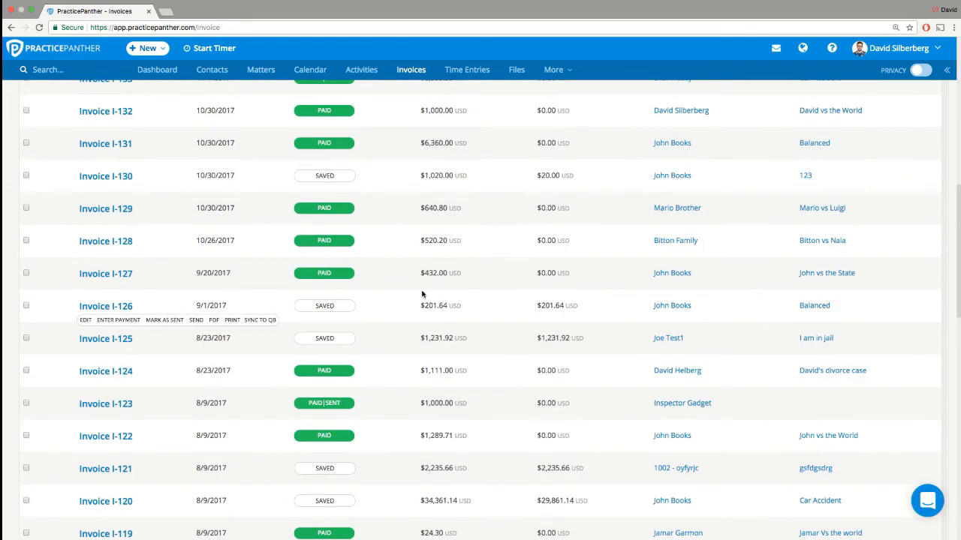
{"action": "scroll", "coordinate": [409, 294], "scroll_direction": "down", "scroll_amount": 3}
{"action": "scroll", "coordinate": [396, 294], "scroll_direction": "up", "scroll_amount": 1}
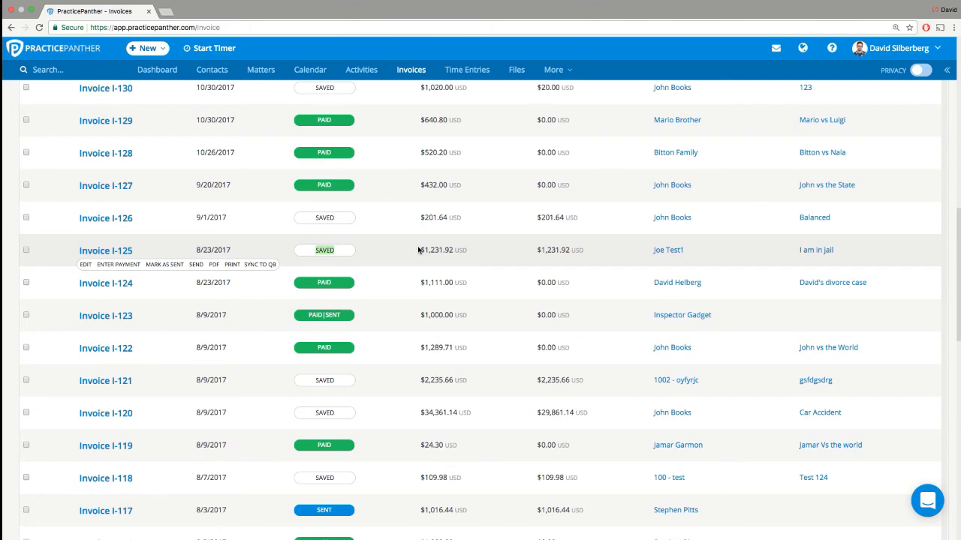
{"action": "scroll", "coordinate": [450, 225], "scroll_direction": "up", "scroll_amount": 10}
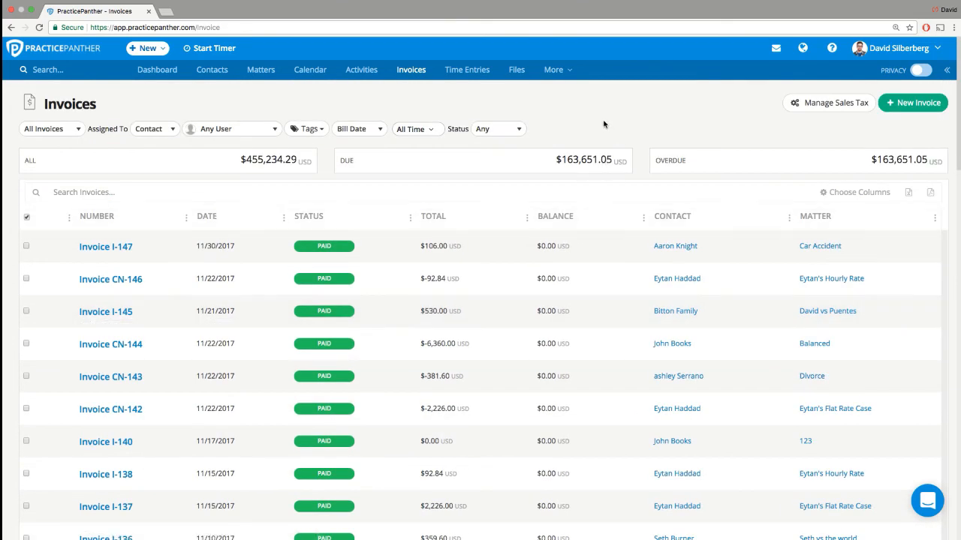
Go to the Print Checks page and list the checks queued for the Trust Account
{"action": "left_click", "coordinate": [568, 72]}
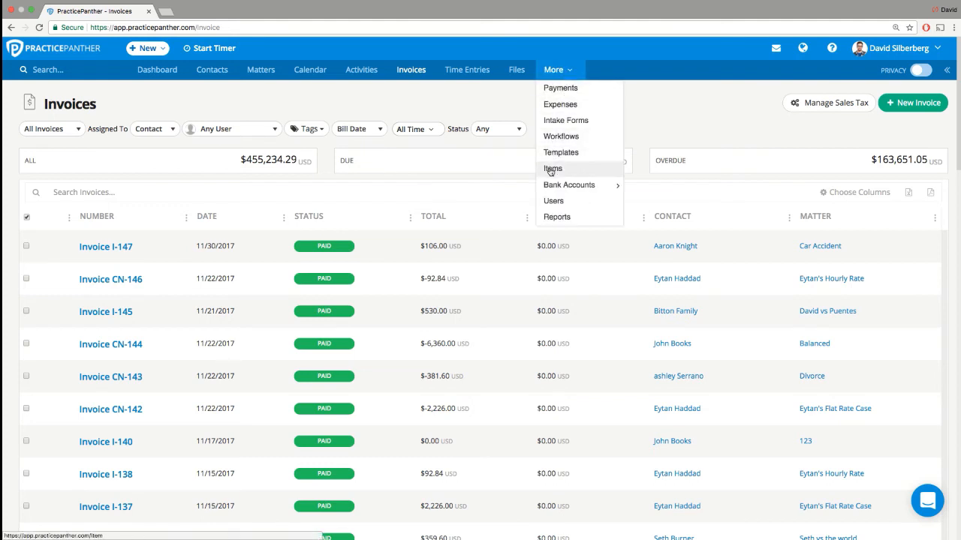
{"action": "mouse_move", "coordinate": [550, 187]}
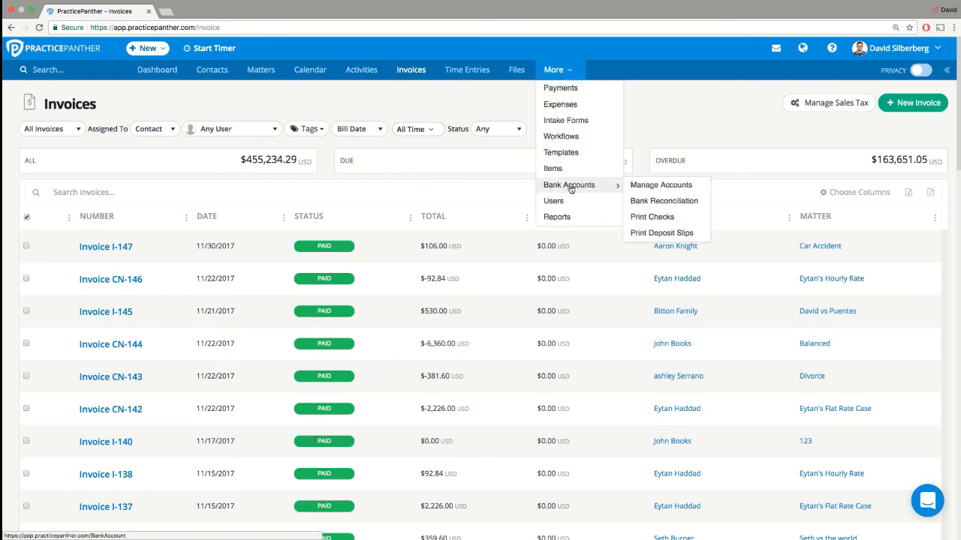
{"action": "left_click", "coordinate": [663, 219]}
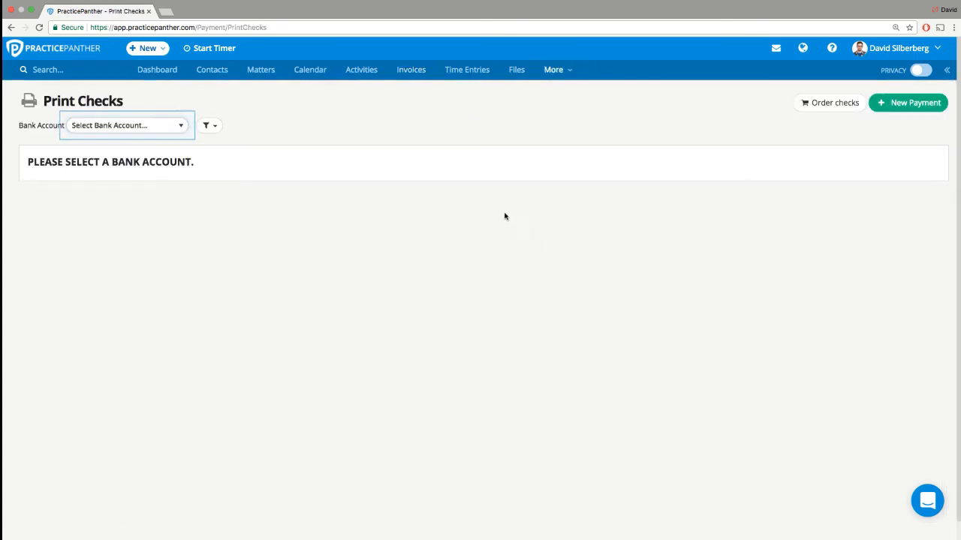
{"action": "left_click", "coordinate": [149, 133]}
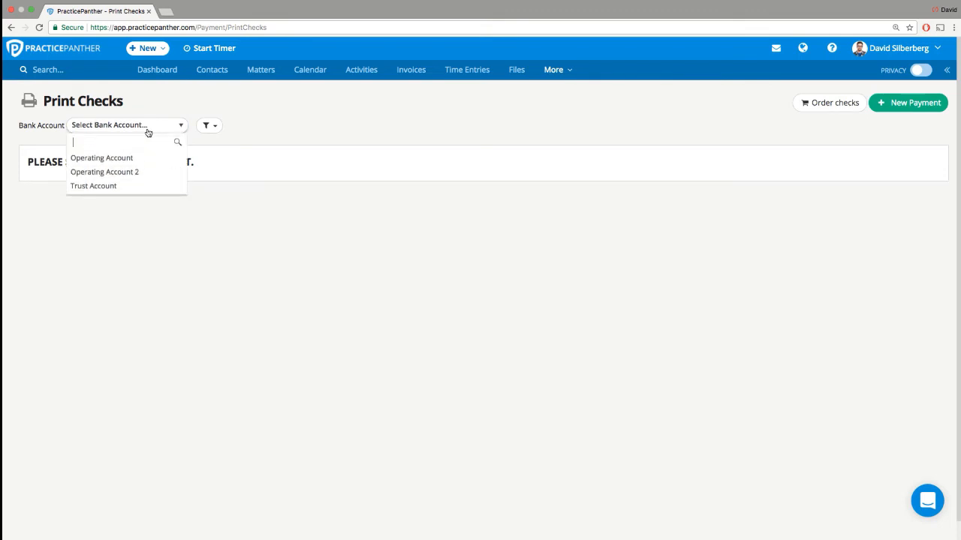
{"action": "left_click", "coordinate": [128, 187]}
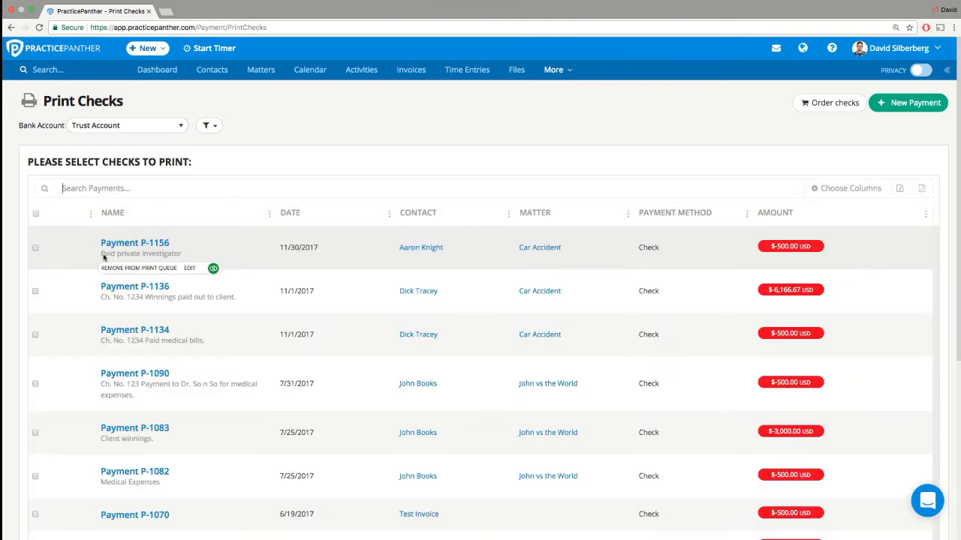
Select the private investigator check for printing and extend the selection to all queued checks
{"action": "left_click_drag", "start_coordinate": [103, 256], "coordinate": [184, 256]}
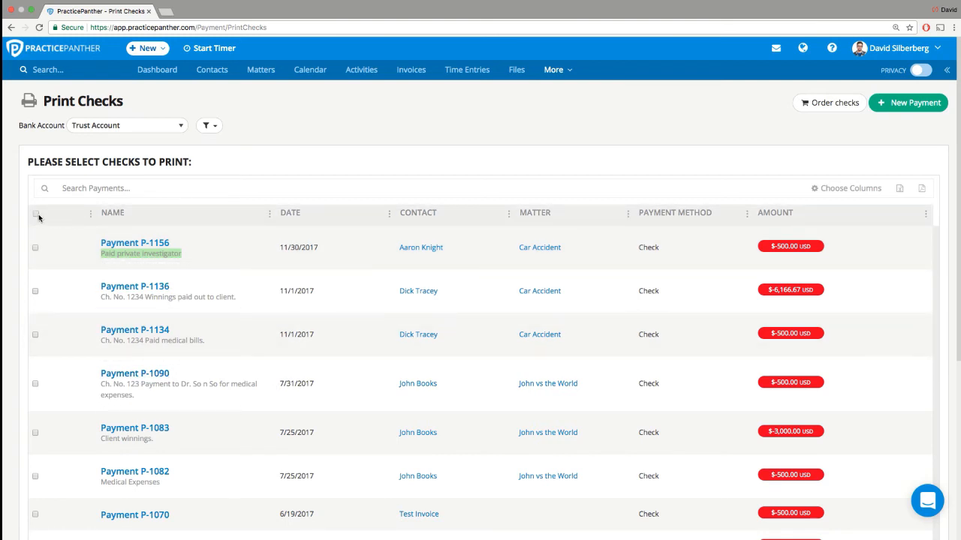
{"action": "left_click", "coordinate": [35, 247]}
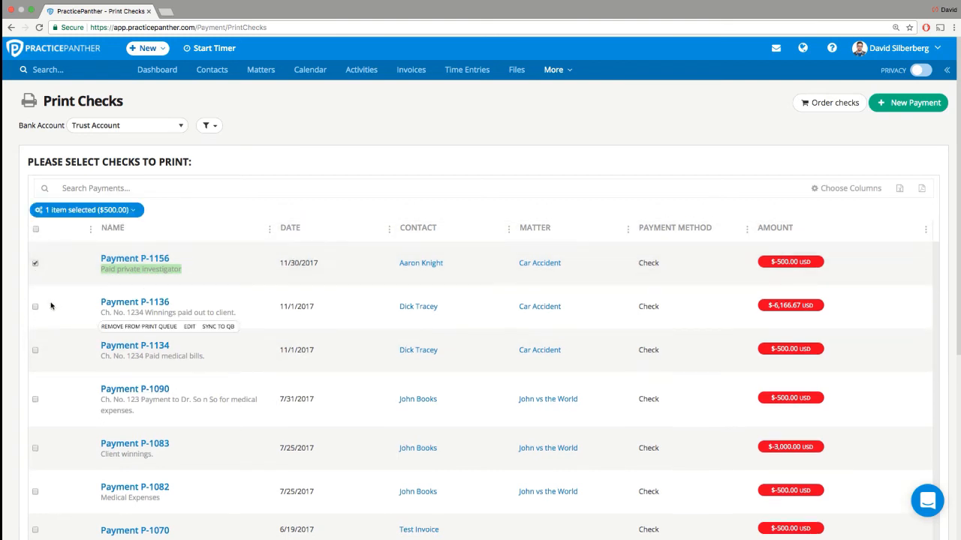
{"action": "left_click", "coordinate": [36, 229]}
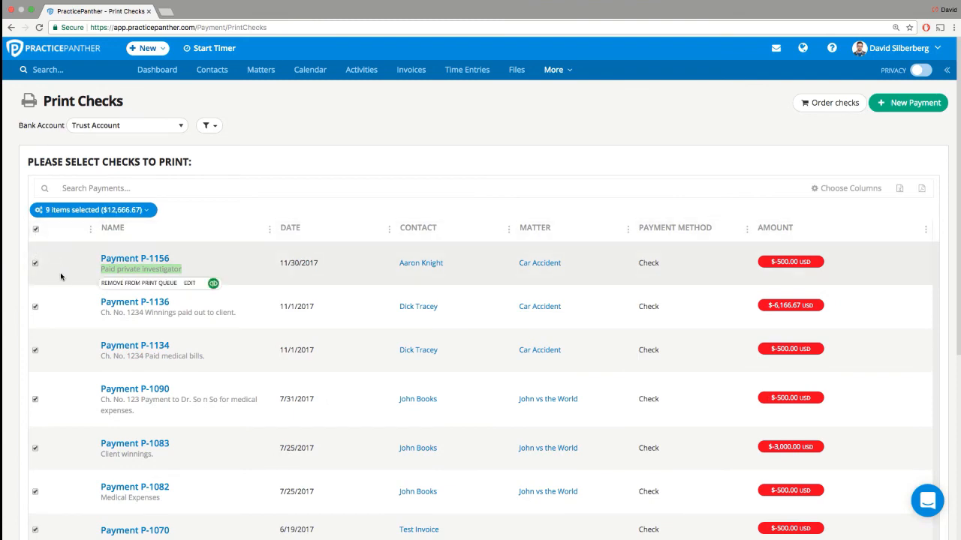
Look at the starting check number in the print options and choose Voucher (1 per page) as the check type
{"action": "scroll", "coordinate": [61, 277], "scroll_direction": "down", "scroll_amount": 5}
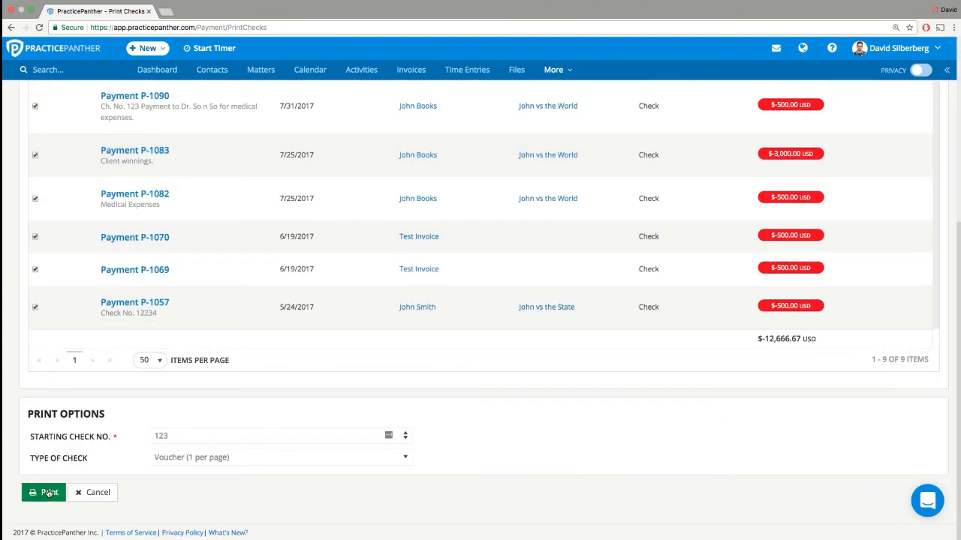
{"action": "left_click", "coordinate": [155, 436]}
{"action": "double_click", "coordinate": [156, 436]}
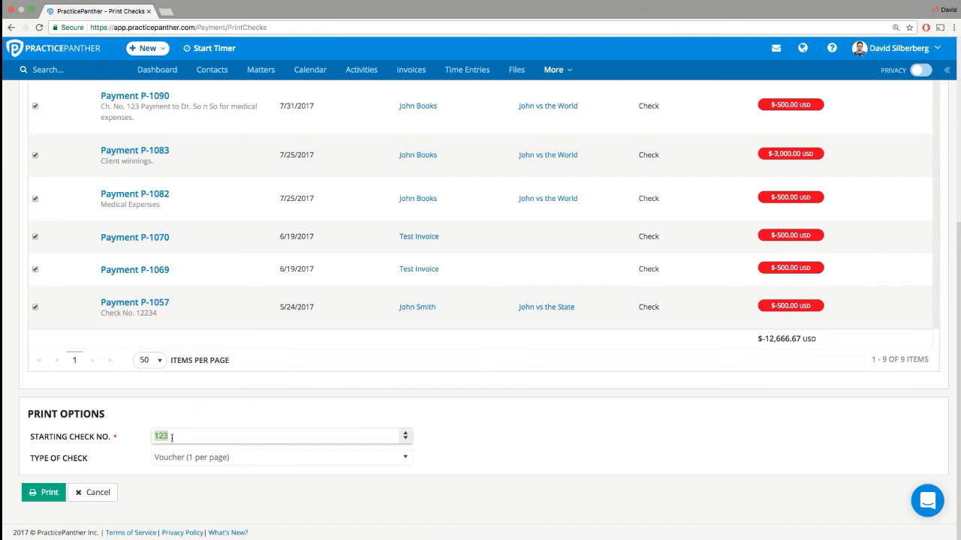
{"action": "left_click", "coordinate": [190, 457]}
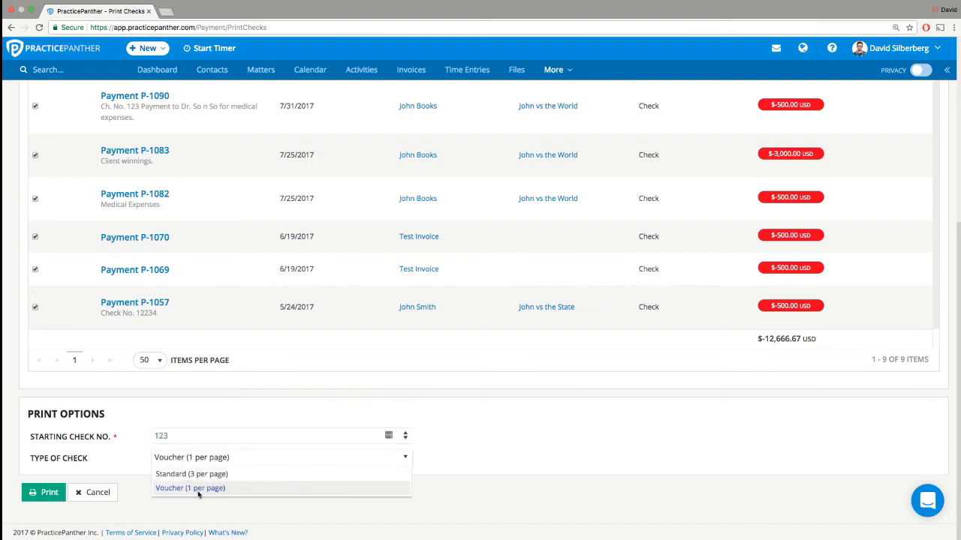
{"action": "left_click", "coordinate": [206, 484]}
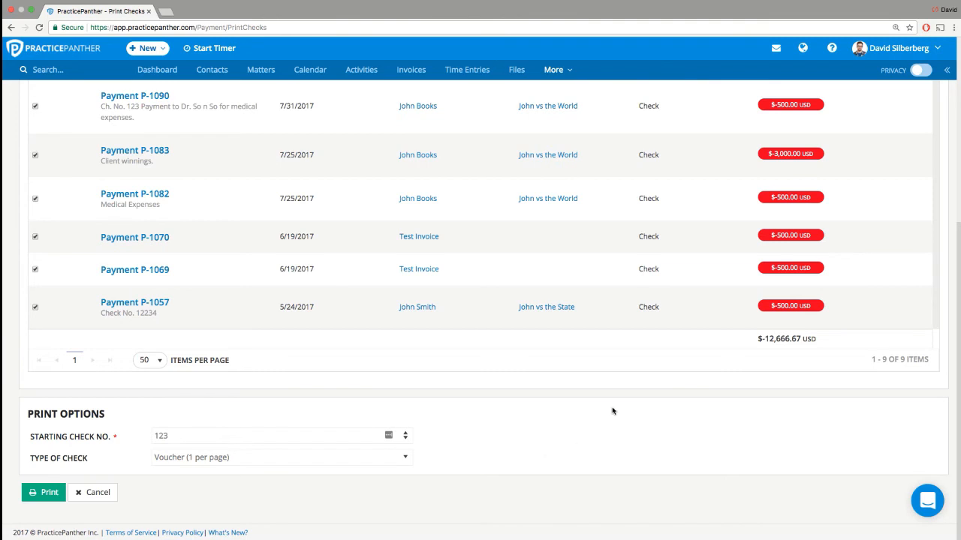
{"action": "scroll", "coordinate": [613, 412], "scroll_direction": "up", "scroll_amount": 3}
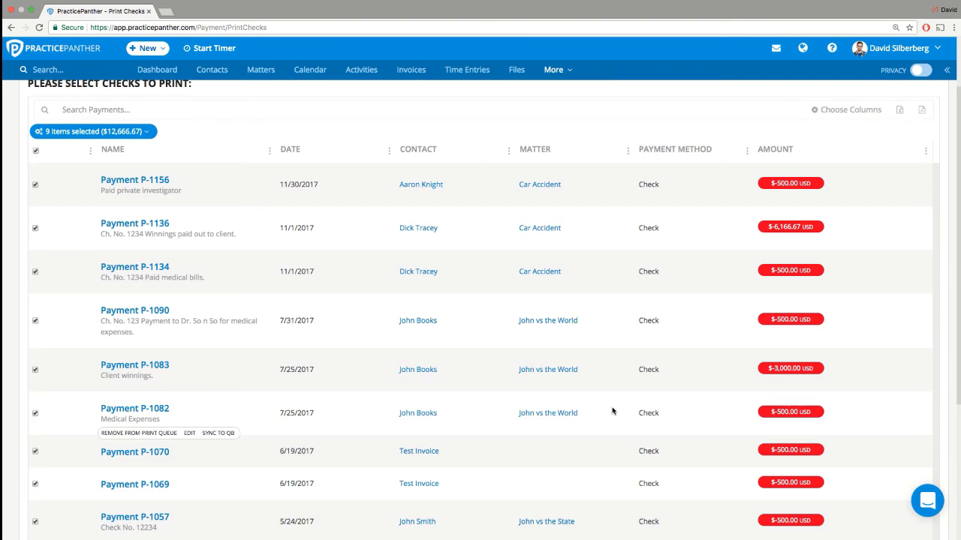
{"action": "scroll", "coordinate": [612, 412], "scroll_direction": "up", "scroll_amount": 1}
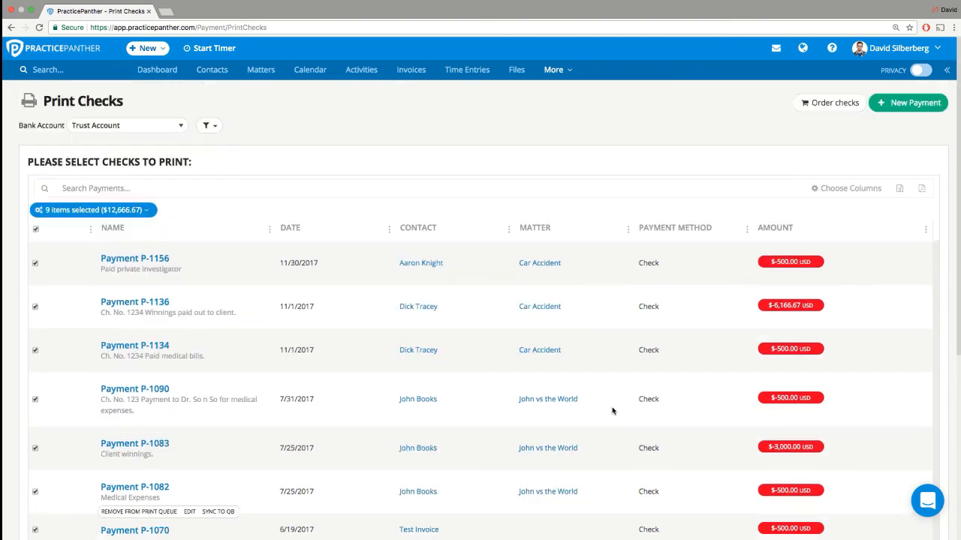
Look at the QuickBooks store page for ordering business checks and return to the check queue
{"action": "left_click", "coordinate": [824, 107]}
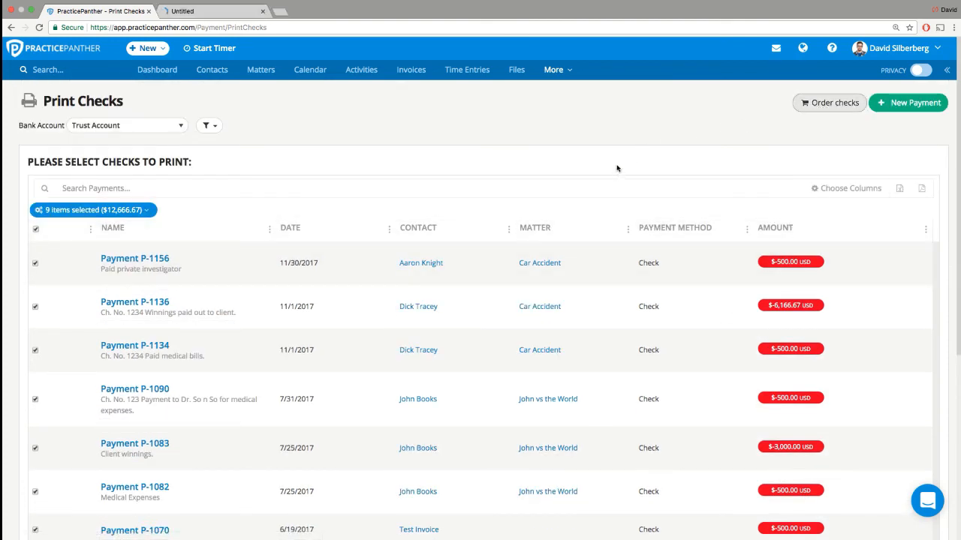
{"action": "left_click", "coordinate": [231, 13]}
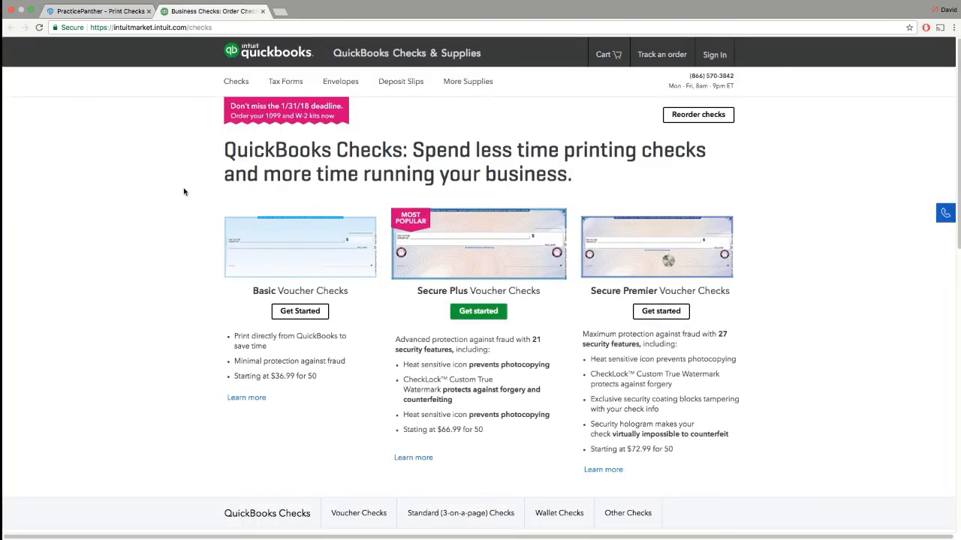
{"action": "left_click", "coordinate": [262, 11]}
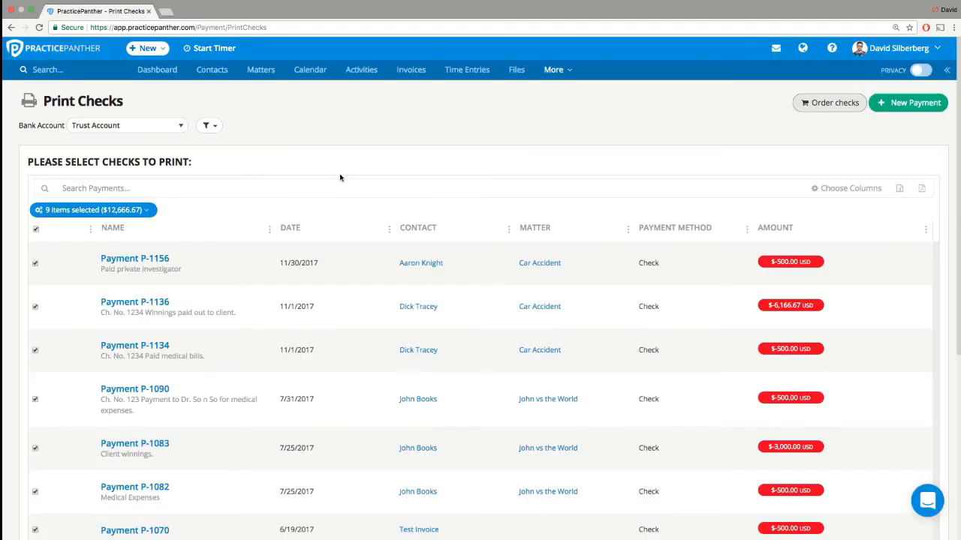
Generate the printable PDF of all selected trust checks and open the downloaded file
{"action": "scroll", "coordinate": [340, 178], "scroll_direction": "down", "scroll_amount": 5}
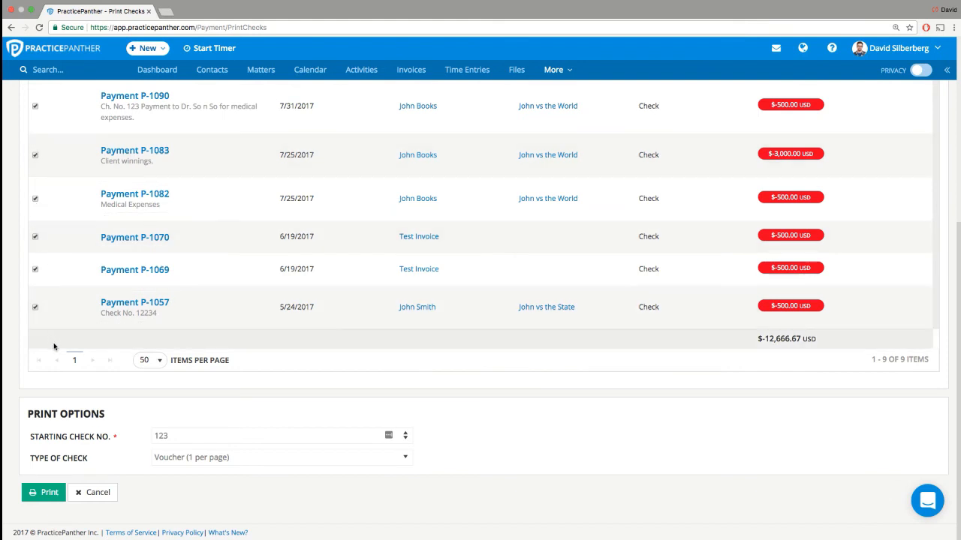
{"action": "left_click", "coordinate": [48, 492]}
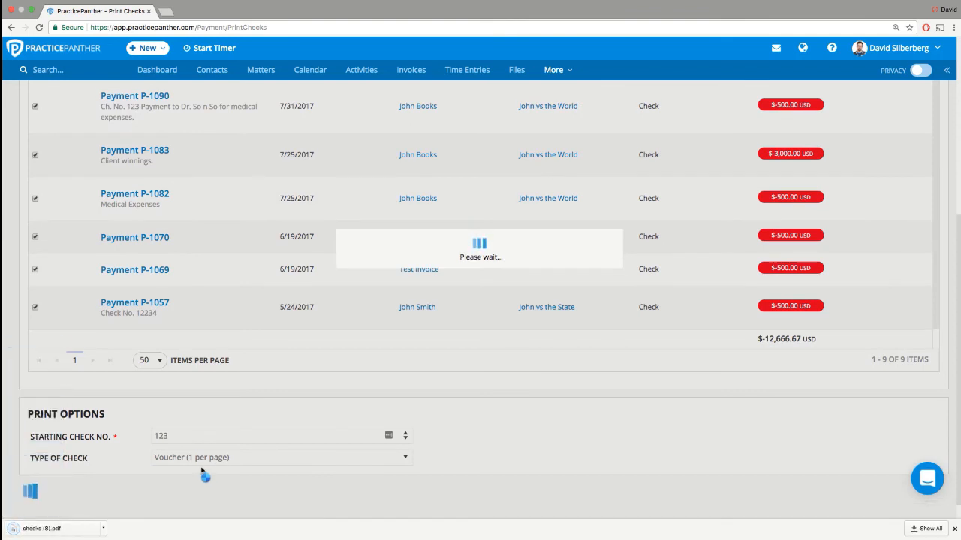
{"action": "left_click", "coordinate": [71, 529]}
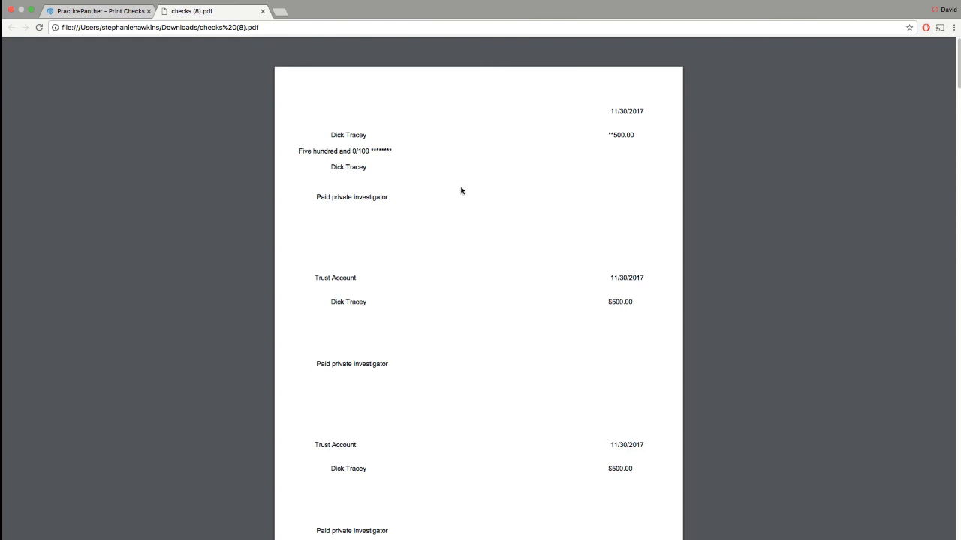
Look over the checks PDF and its print dialog, close the file and return to the Print Checks page
{"action": "scroll", "coordinate": [456, 182], "scroll_direction": "down", "scroll_amount": 5}
{"action": "scroll", "coordinate": [457, 183], "scroll_direction": "up", "scroll_amount": 5}
{"action": "right_click", "coordinate": [440, 196]}
{"action": "left_click", "coordinate": [464, 241]}
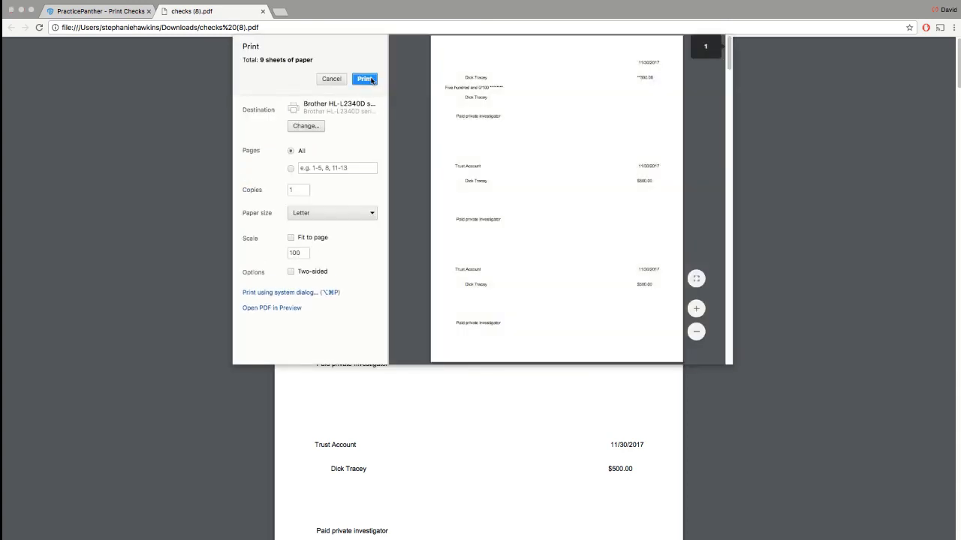
{"action": "left_click", "coordinate": [368, 82]}
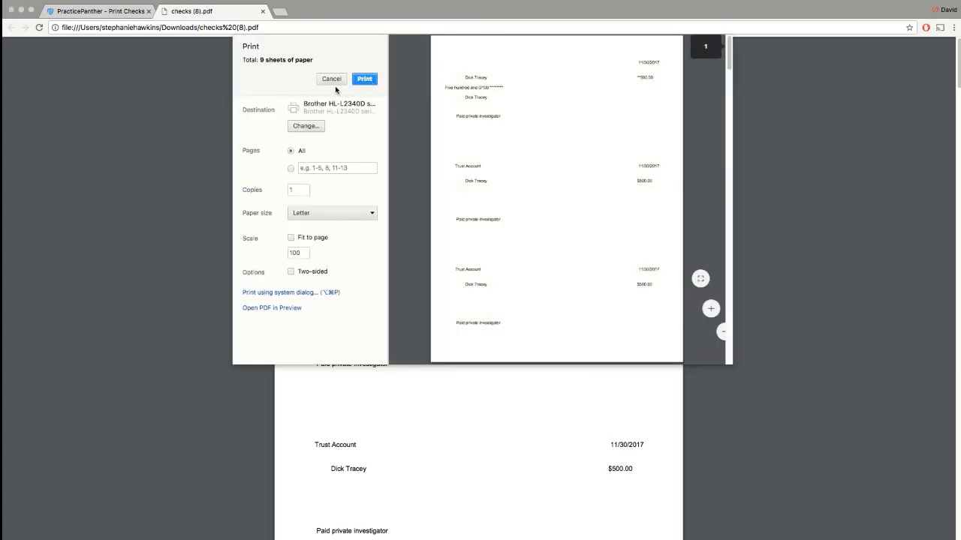
{"action": "left_click", "coordinate": [263, 12]}
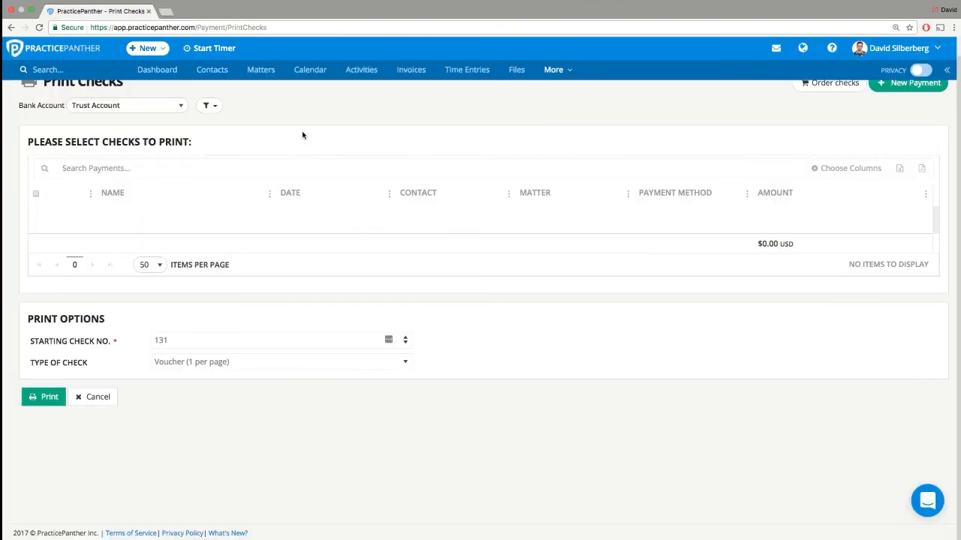
{"action": "scroll", "coordinate": [301, 139], "scroll_direction": "up", "scroll_amount": 1}
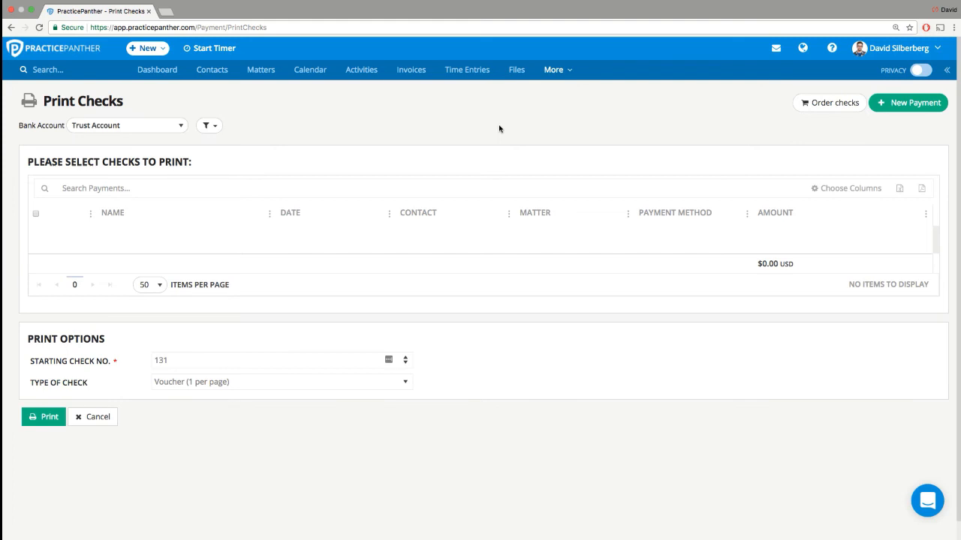
Go to the Print Deposit Slips page and list the payments awaiting deposit for the Trust Account
{"action": "left_click", "coordinate": [557, 69]}
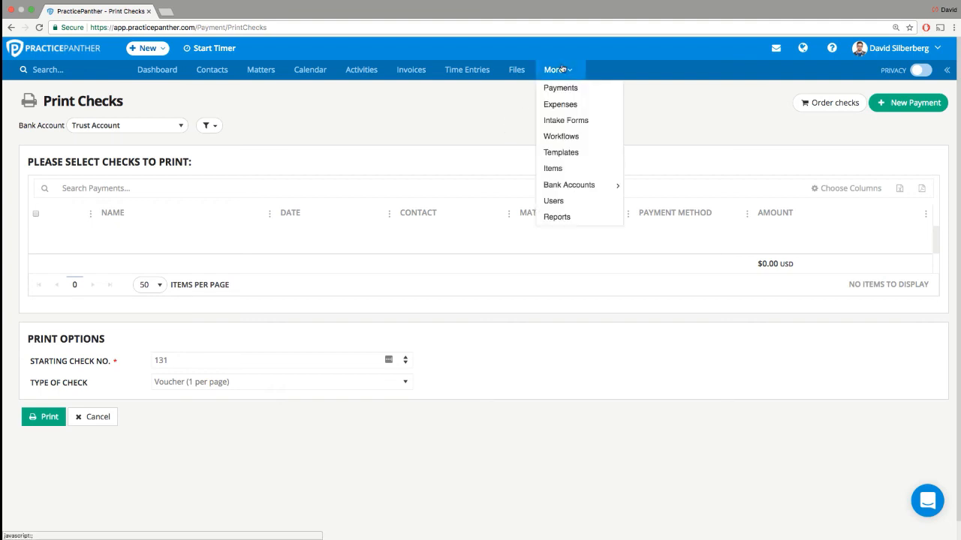
{"action": "mouse_move", "coordinate": [592, 188]}
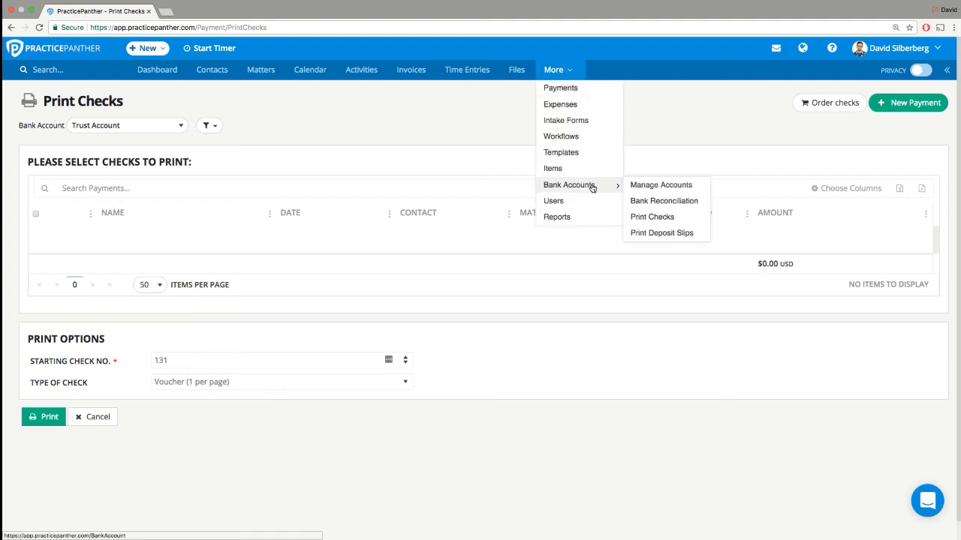
{"action": "left_click", "coordinate": [636, 232]}
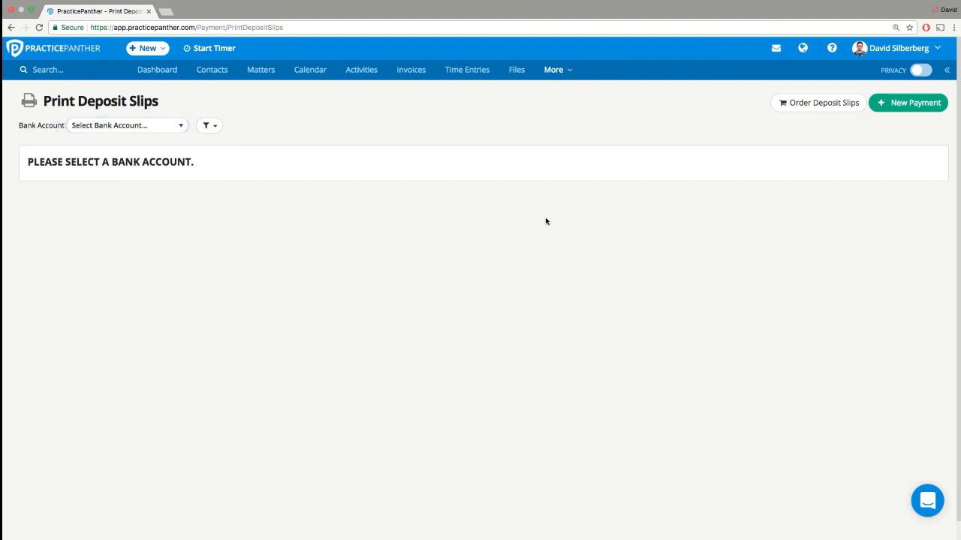
{"action": "left_click", "coordinate": [153, 127]}
{"action": "left_click", "coordinate": [132, 186]}
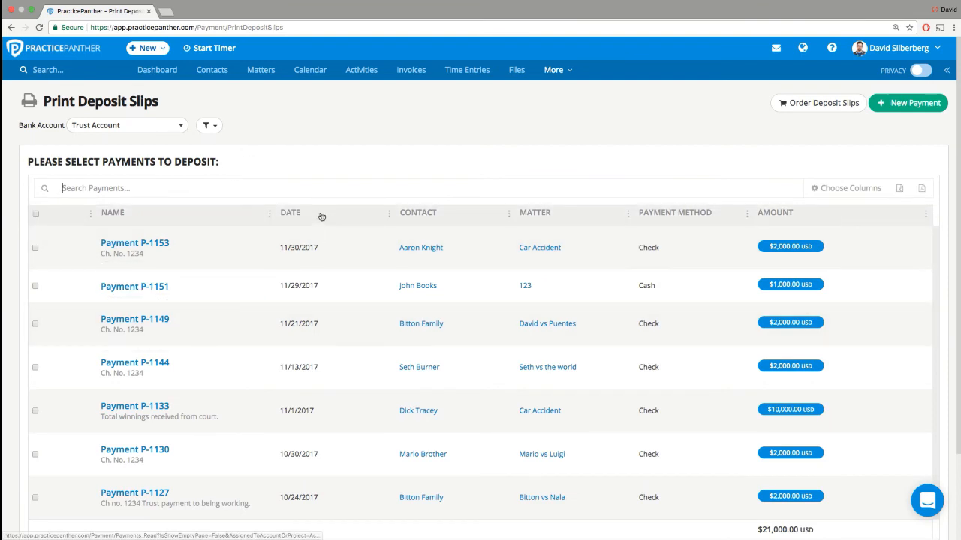
Include transfers in the payment filter and select all listed payments for deposit
{"action": "left_click", "coordinate": [214, 129]}
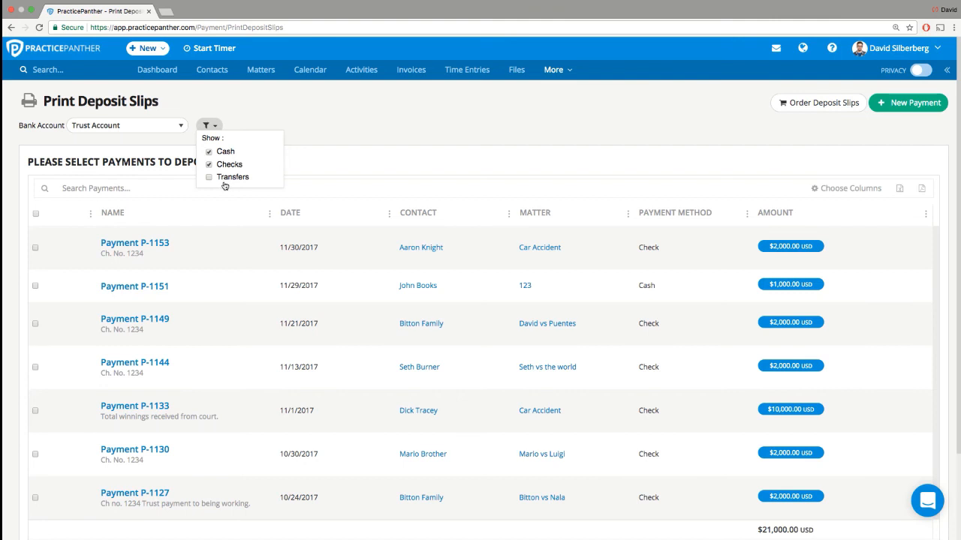
{"action": "left_click", "coordinate": [209, 177]}
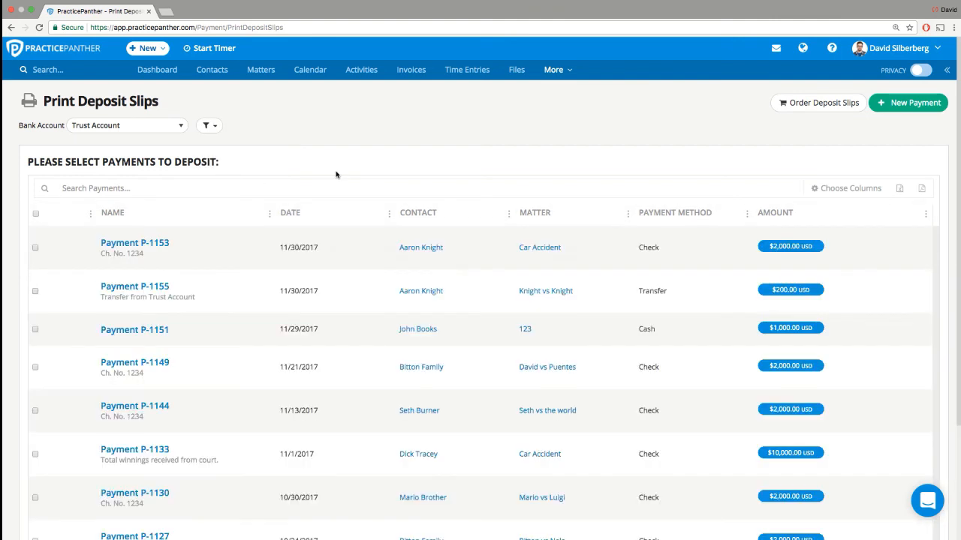
{"action": "scroll", "coordinate": [356, 157], "scroll_direction": "down", "scroll_amount": 1}
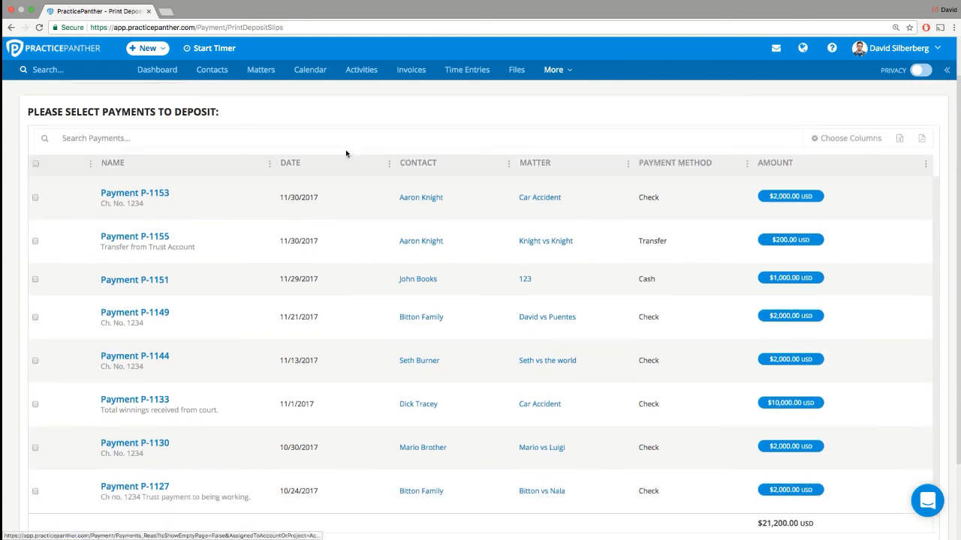
{"action": "left_click", "coordinate": [35, 163]}
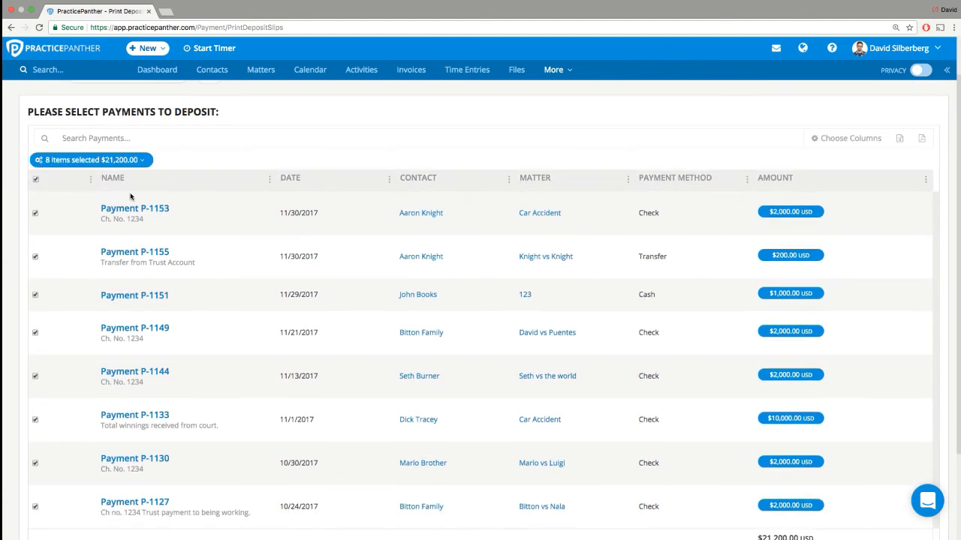
Generate the deposit slip for the selected payments, view the downloaded PDF's deposit summary and close it
{"action": "scroll", "coordinate": [271, 235], "scroll_direction": "down", "scroll_amount": 2}
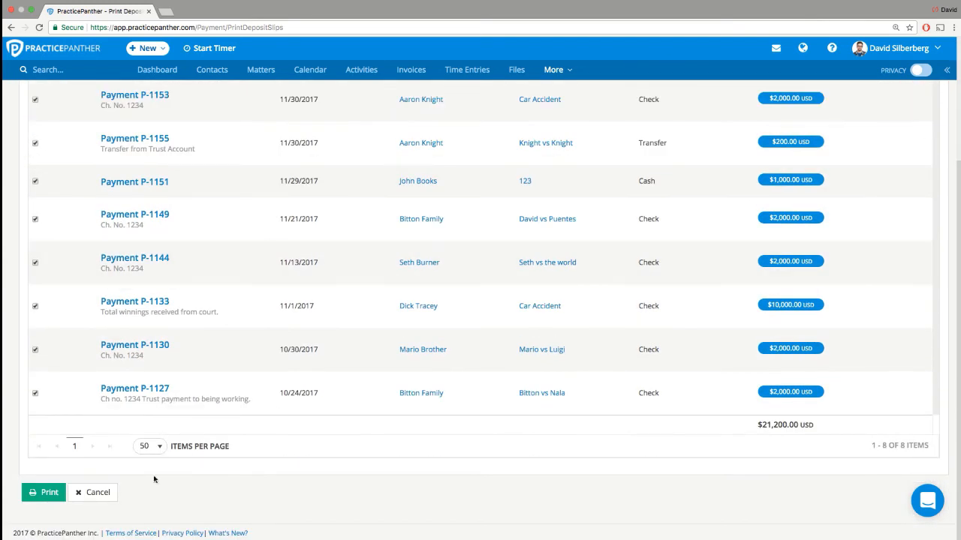
{"action": "left_click", "coordinate": [42, 492]}
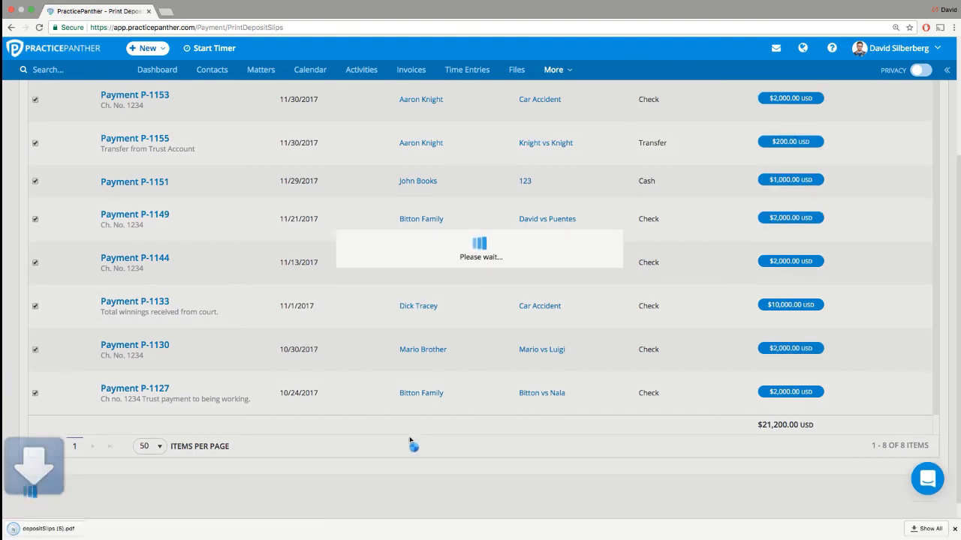
{"action": "left_click", "coordinate": [88, 535]}
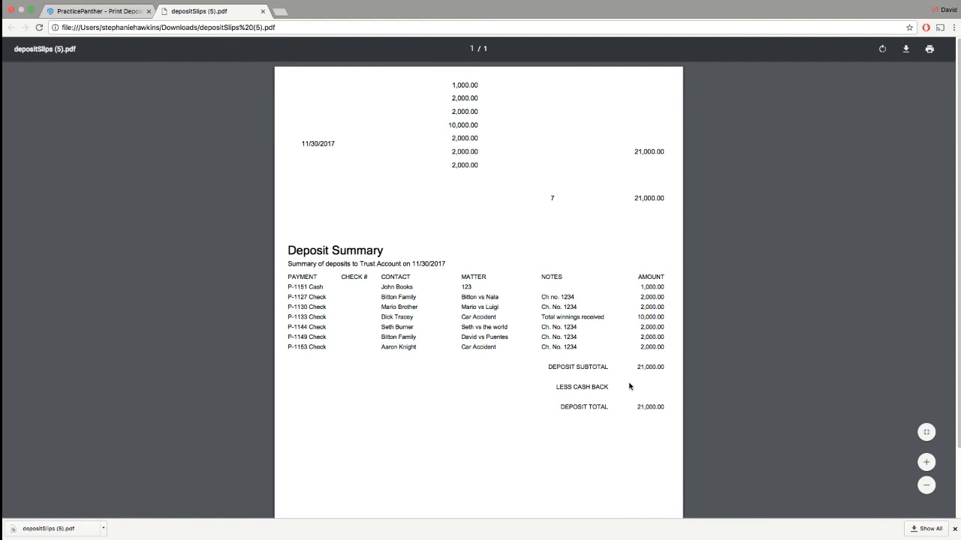
{"action": "key", "text": "super+w"}
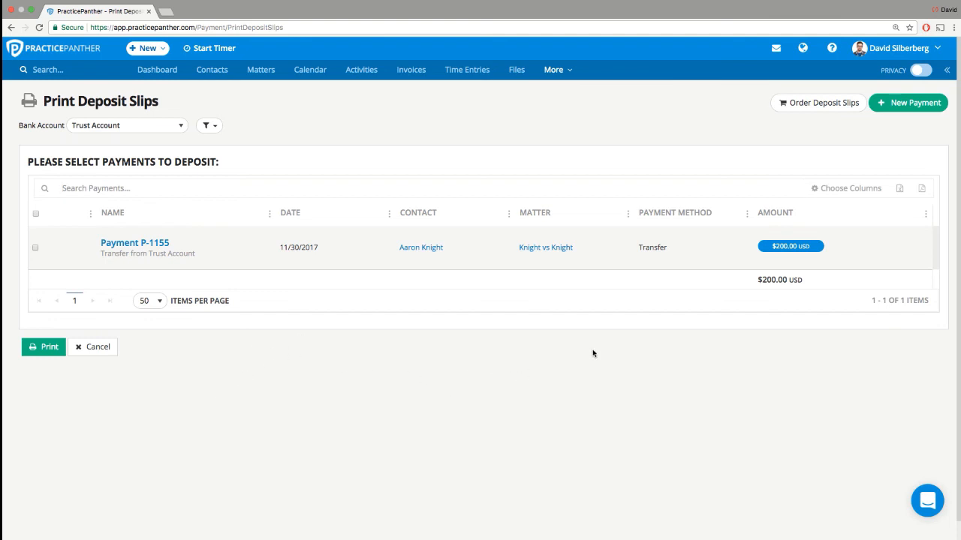
Go to the online payment settings and open the LawPay account setup
{"action": "left_click", "coordinate": [897, 48]}
{"action": "left_click", "coordinate": [852, 94]}
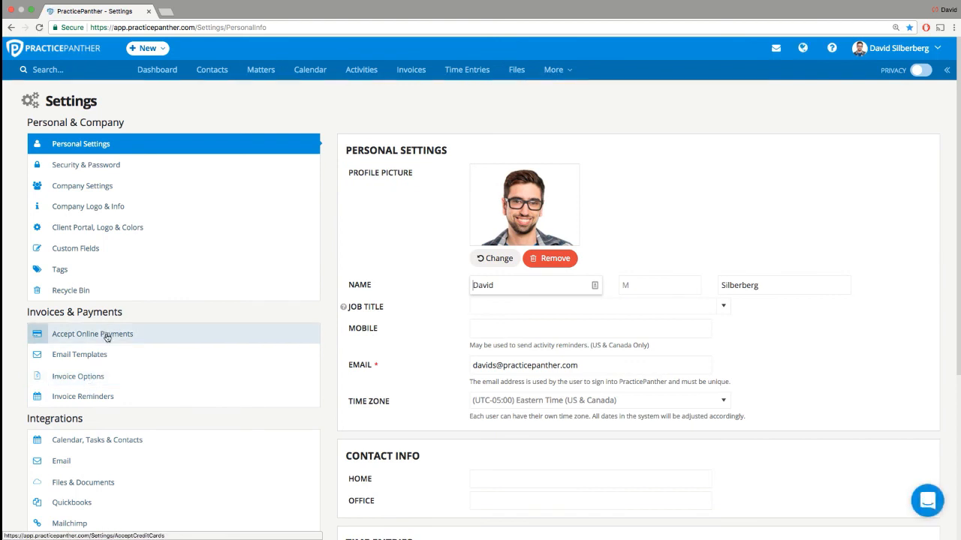
{"action": "left_click", "coordinate": [106, 336]}
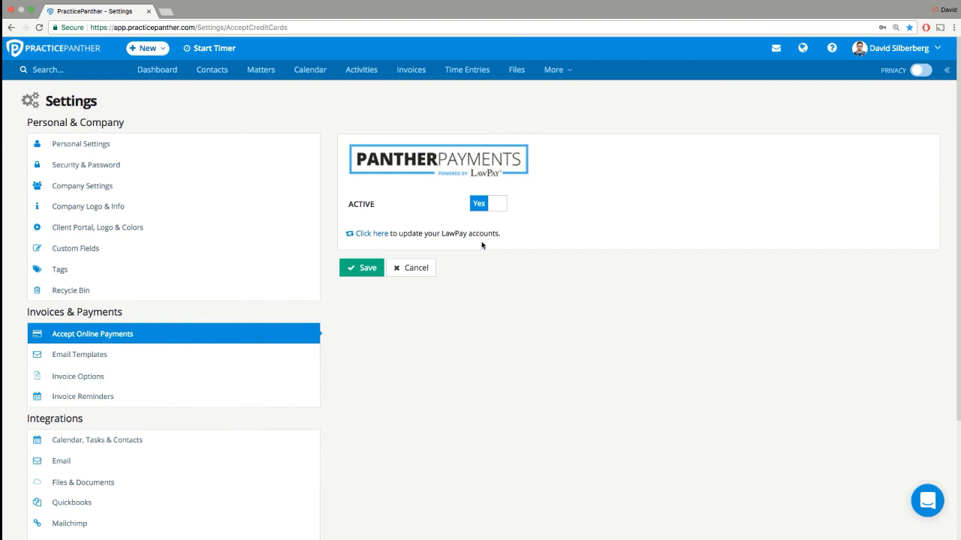
{"action": "left_click_drag", "start_coordinate": [401, 237], "coordinate": [513, 238]}
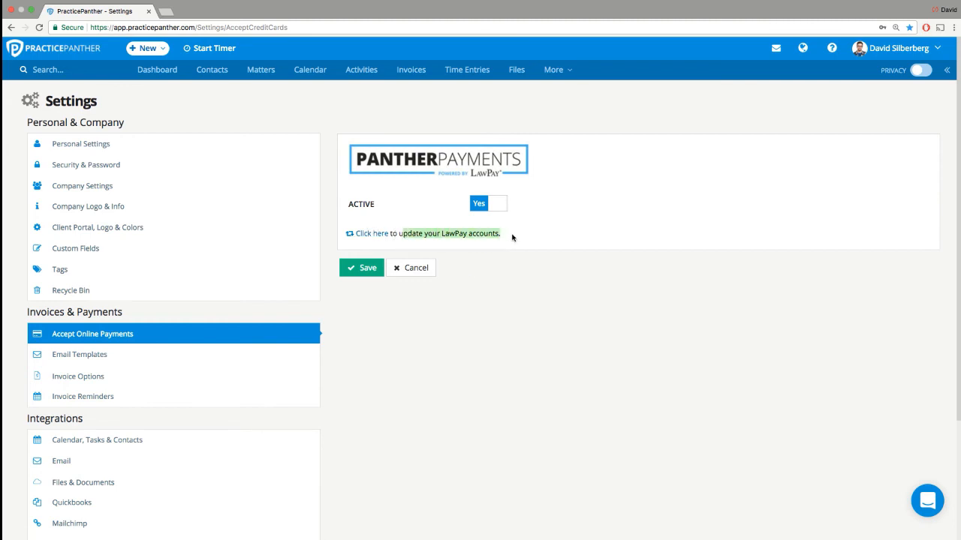
{"action": "left_click", "coordinate": [513, 238]}
{"action": "left_click", "coordinate": [380, 235]}
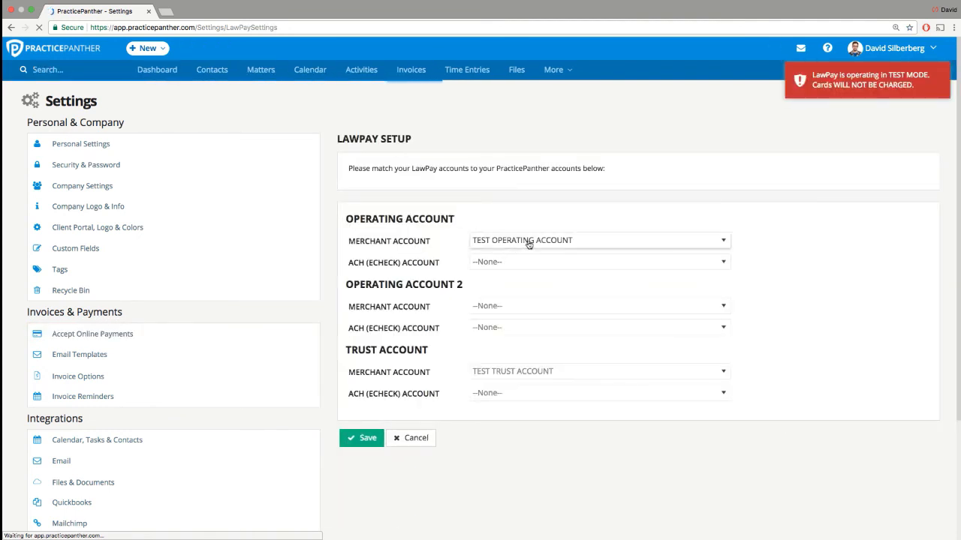
Look at the merchant account choices for the Operating Account and the Trust Account without changing them
{"action": "left_click", "coordinate": [527, 241]}
{"action": "left_click", "coordinate": [476, 220]}
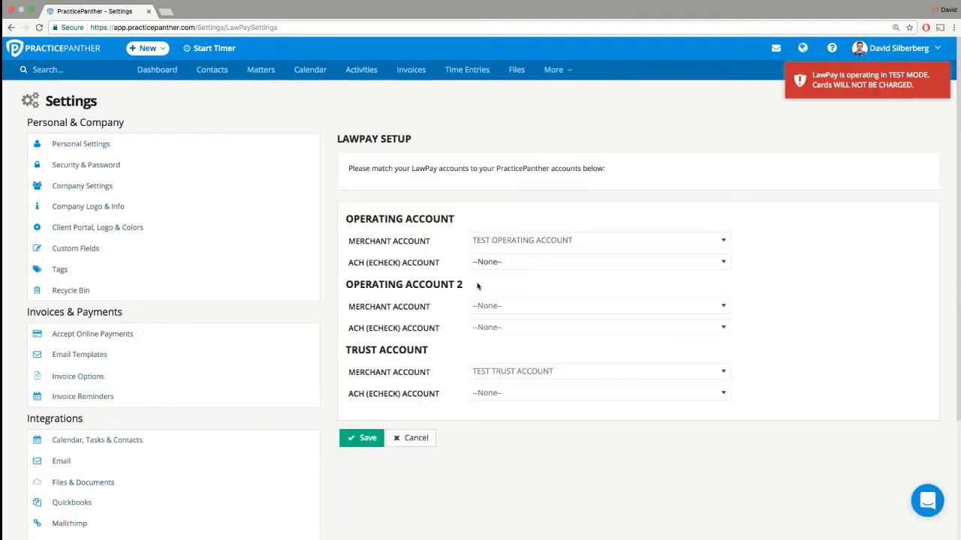
{"action": "left_click", "coordinate": [488, 370]}
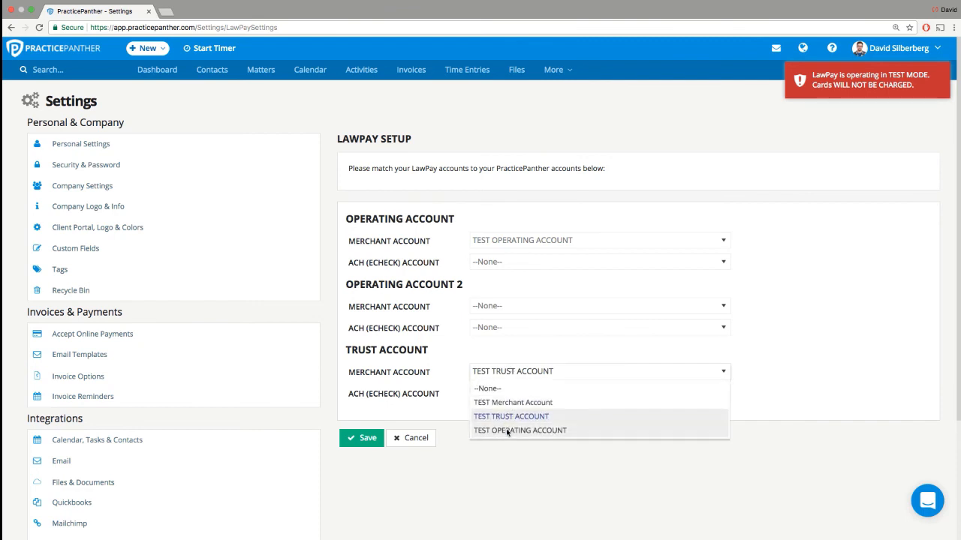
{"action": "left_click", "coordinate": [433, 412]}
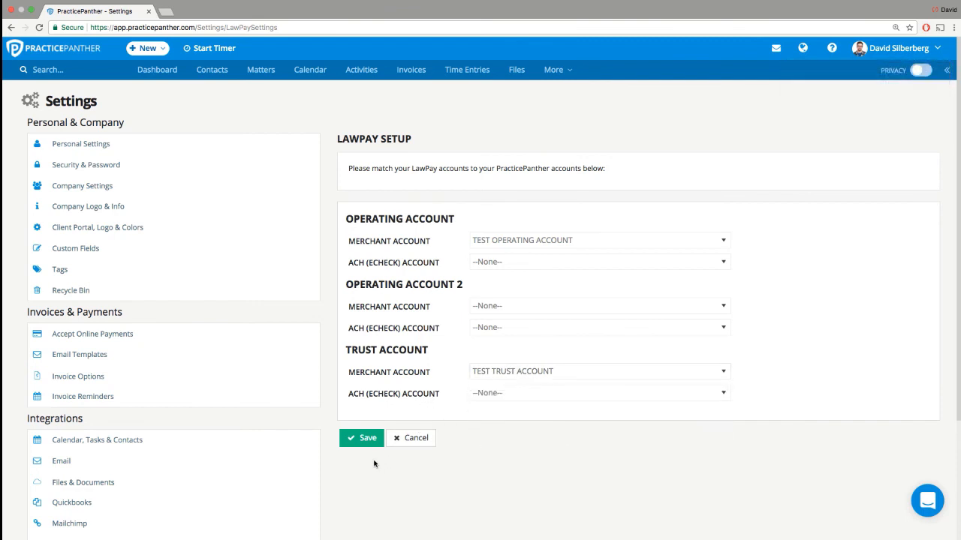
Go to the invoice options and examine the default terms, payment options, due date and taxes
{"action": "left_click", "coordinate": [138, 379]}
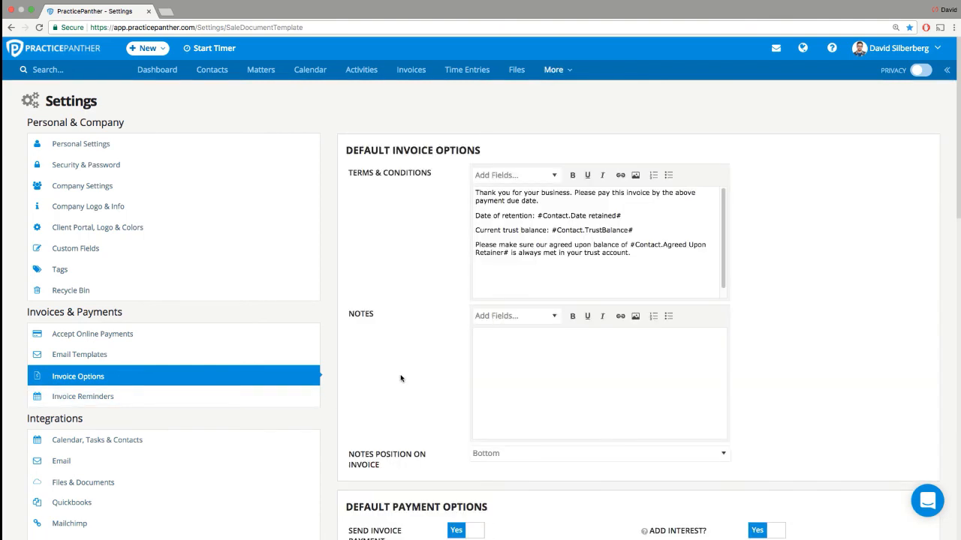
{"action": "scroll", "coordinate": [387, 392], "scroll_direction": "down", "scroll_amount": 1}
{"action": "scroll", "coordinate": [387, 392], "scroll_direction": "down", "scroll_amount": 5}
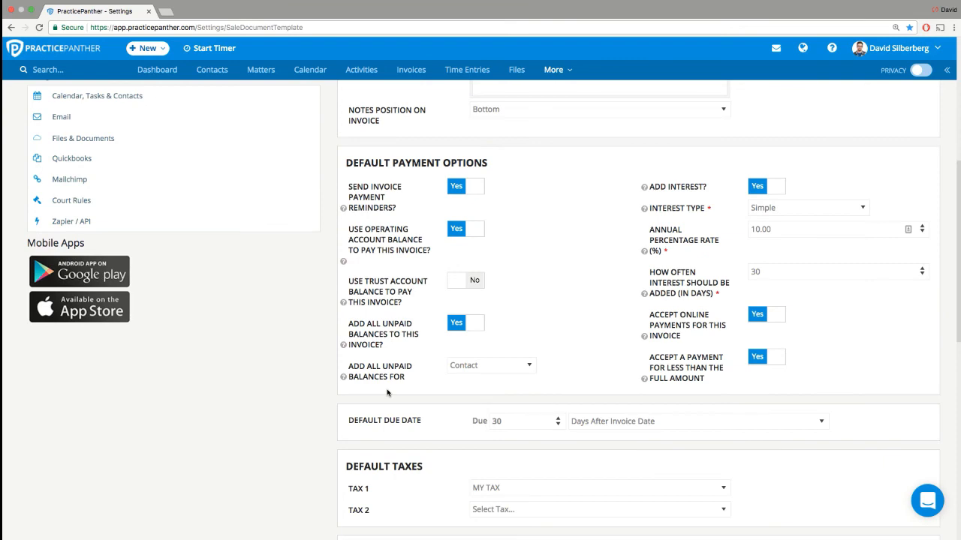
{"action": "scroll", "coordinate": [387, 393], "scroll_direction": "down", "scroll_amount": 1}
{"action": "scroll", "coordinate": [388, 392], "scroll_direction": "down", "scroll_amount": 8}
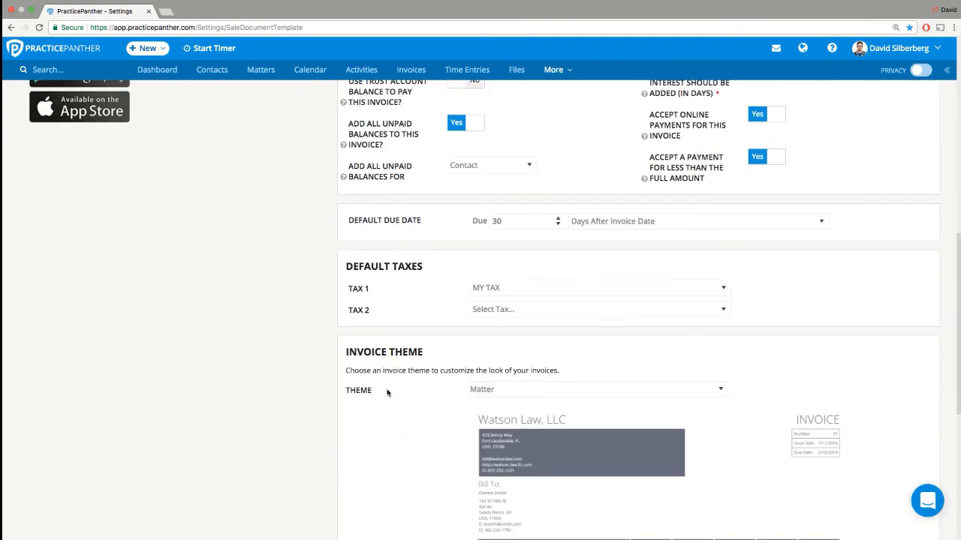
Expand the additional invoice theme options and look through the fields that can be shown or hidden on invoices
{"action": "scroll", "coordinate": [387, 392], "scroll_direction": "down", "scroll_amount": 1}
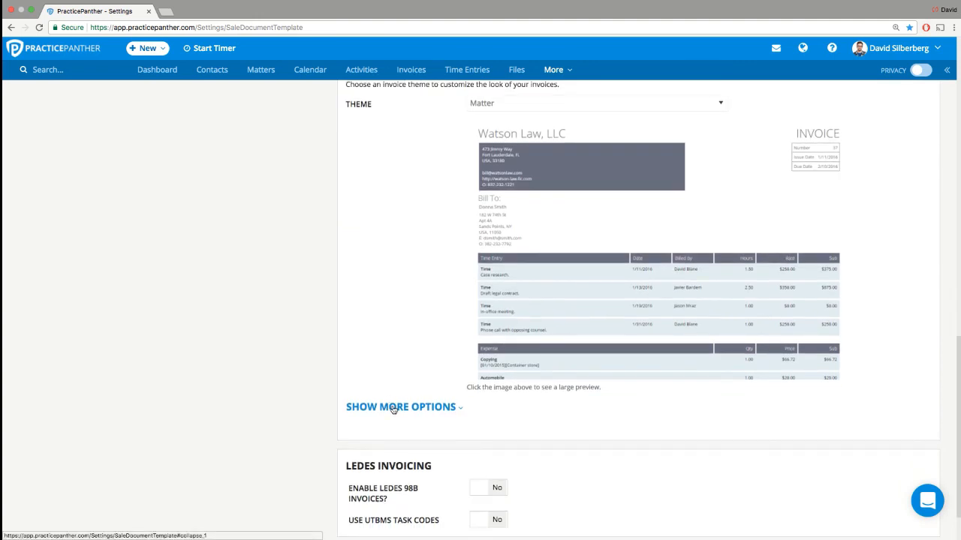
{"action": "left_click", "coordinate": [391, 407]}
{"action": "scroll", "coordinate": [310, 432], "scroll_direction": "down", "scroll_amount": 5}
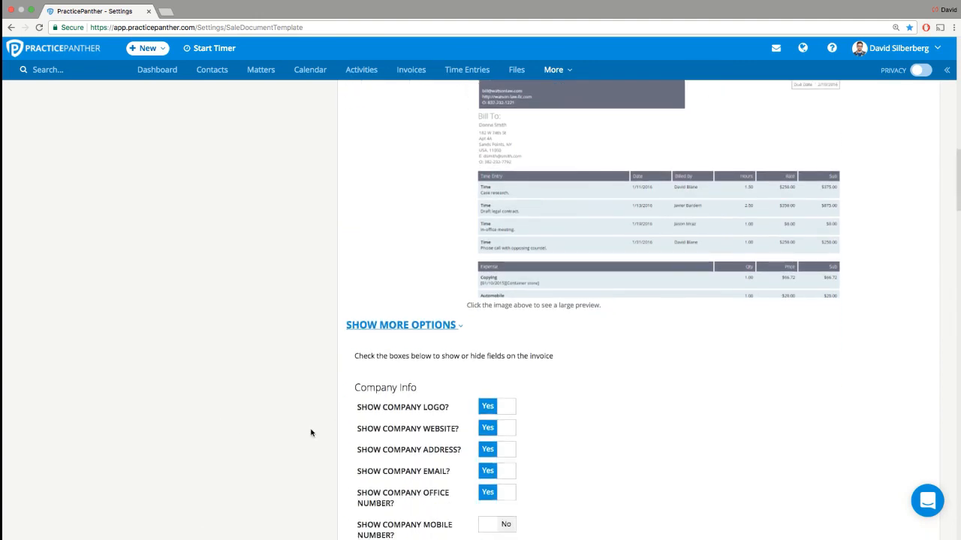
{"action": "scroll", "coordinate": [311, 433], "scroll_direction": "down", "scroll_amount": 9}
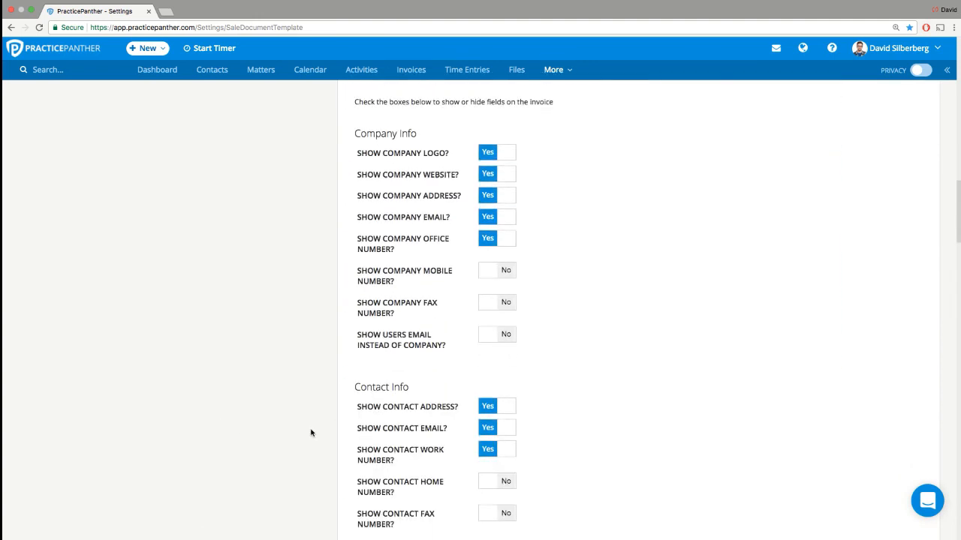
{"action": "scroll", "coordinate": [311, 432], "scroll_direction": "down", "scroll_amount": 10}
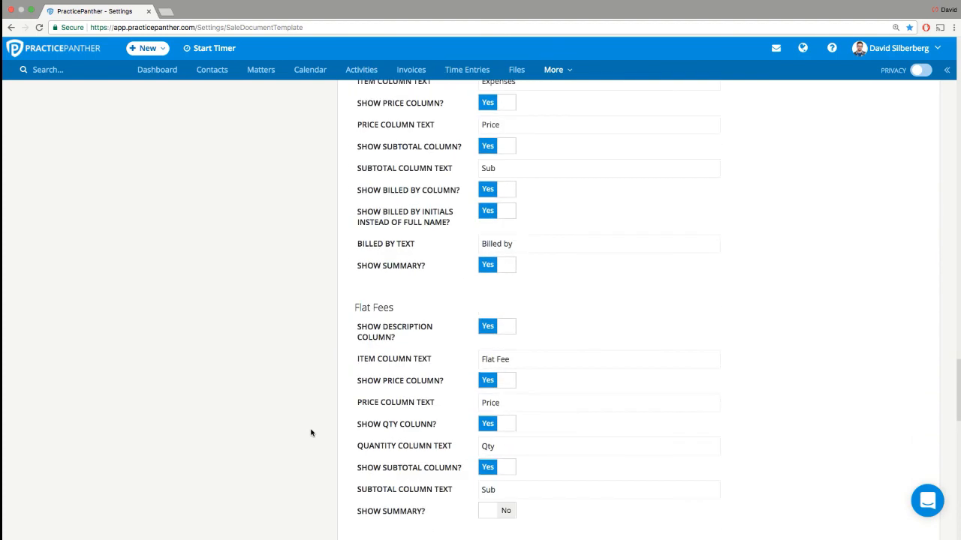
{"action": "scroll", "coordinate": [311, 428], "scroll_direction": "up", "scroll_amount": 1}
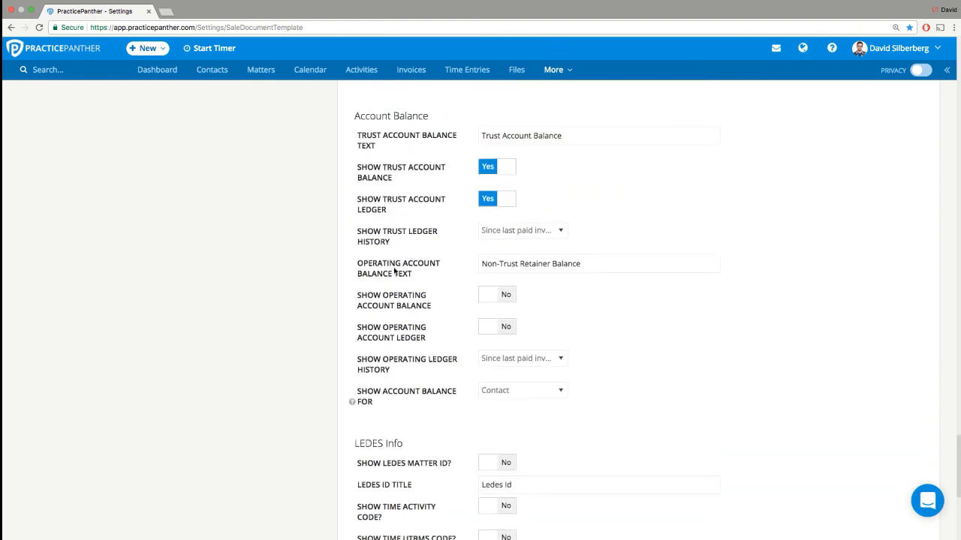
Examine the trust account balance text, balance and ledger display settings, and the trust ledger history choices
{"action": "left_click_drag", "start_coordinate": [354, 116], "coordinate": [430, 122]}
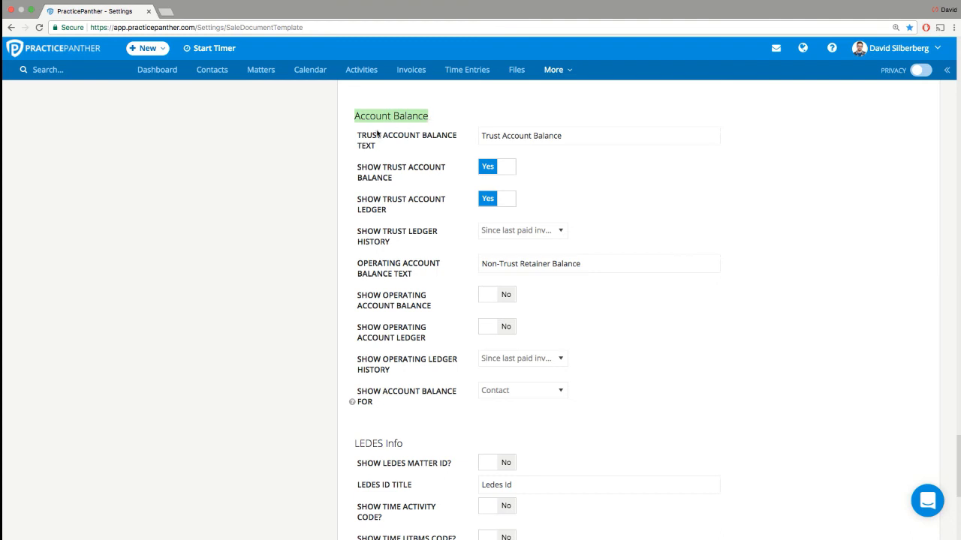
{"action": "left_click", "coordinate": [332, 156]}
{"action": "left_click_drag", "start_coordinate": [575, 136], "coordinate": [480, 136]}
{"action": "left_click", "coordinate": [583, 135]}
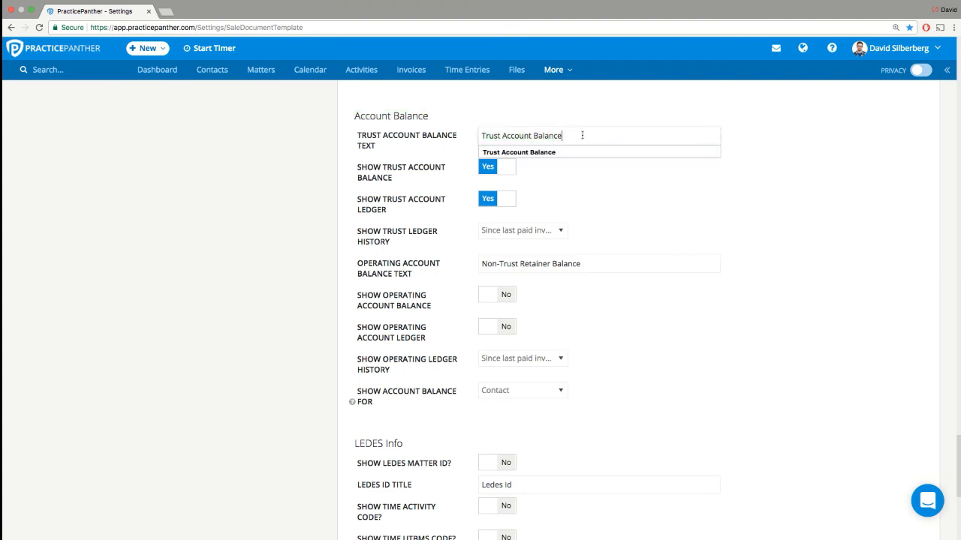
{"action": "left_click", "coordinate": [318, 163]}
{"action": "left_click_drag", "start_coordinate": [354, 165], "coordinate": [404, 185]}
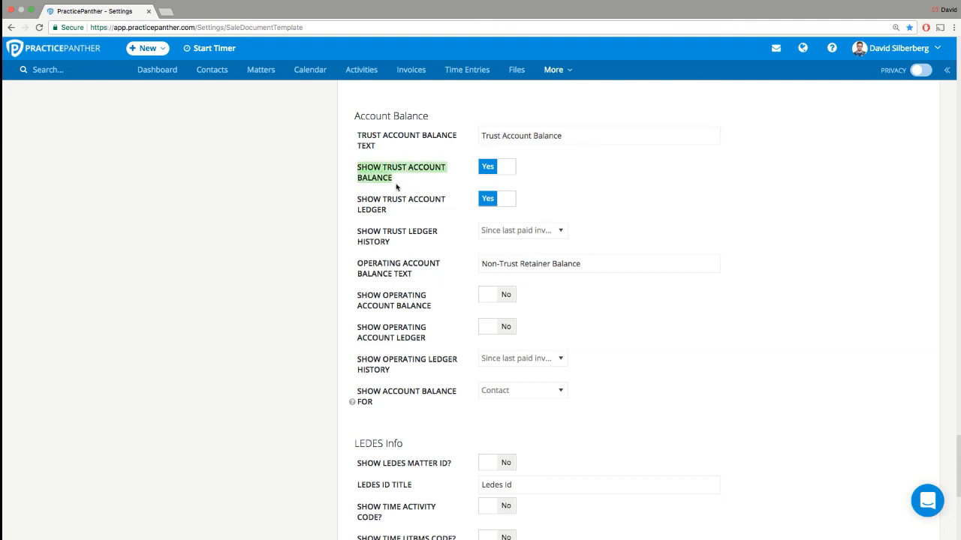
{"action": "left_click", "coordinate": [363, 204]}
{"action": "left_click_drag", "start_coordinate": [363, 204], "coordinate": [397, 219]}
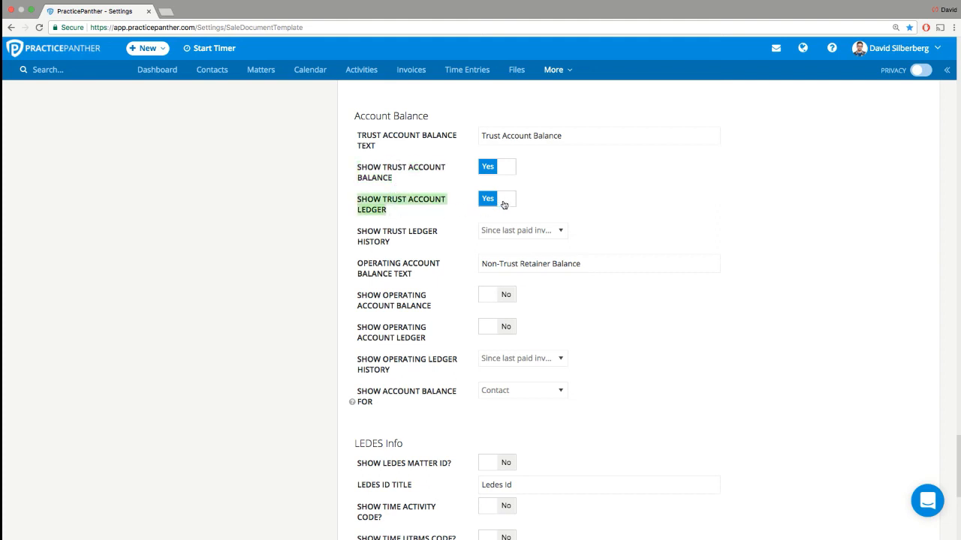
{"action": "left_click", "coordinate": [508, 233]}
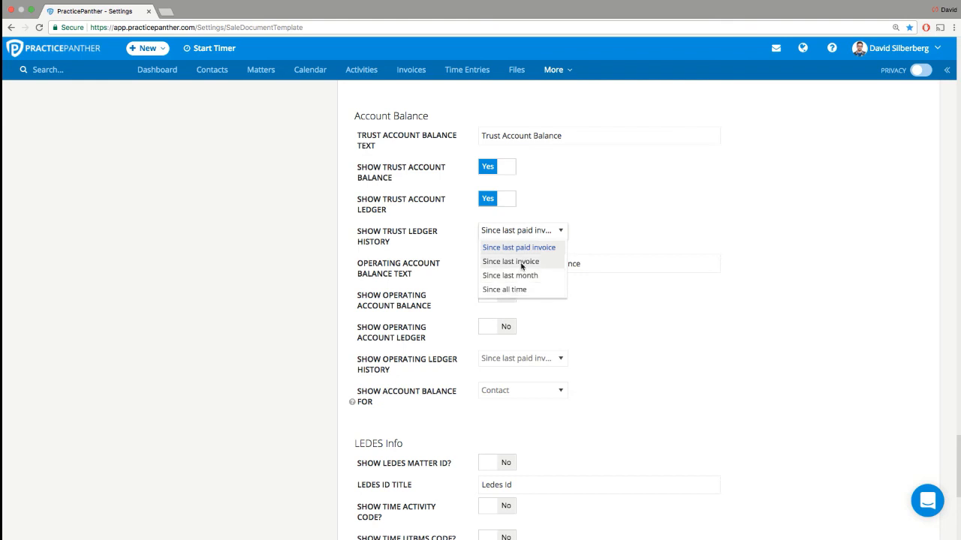
{"action": "left_click", "coordinate": [275, 226]}
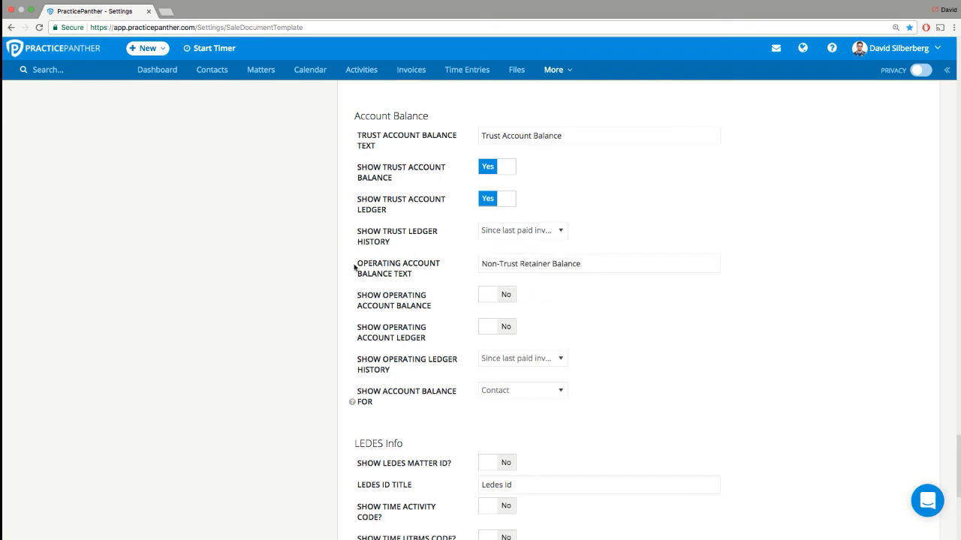
Examine the operating account balance and ledger settings and the choices for whom the account balance is shown
{"action": "scroll", "coordinate": [355, 268], "scroll_direction": "down", "scroll_amount": 1}
{"action": "left_click_drag", "start_coordinate": [358, 236], "coordinate": [417, 251]}
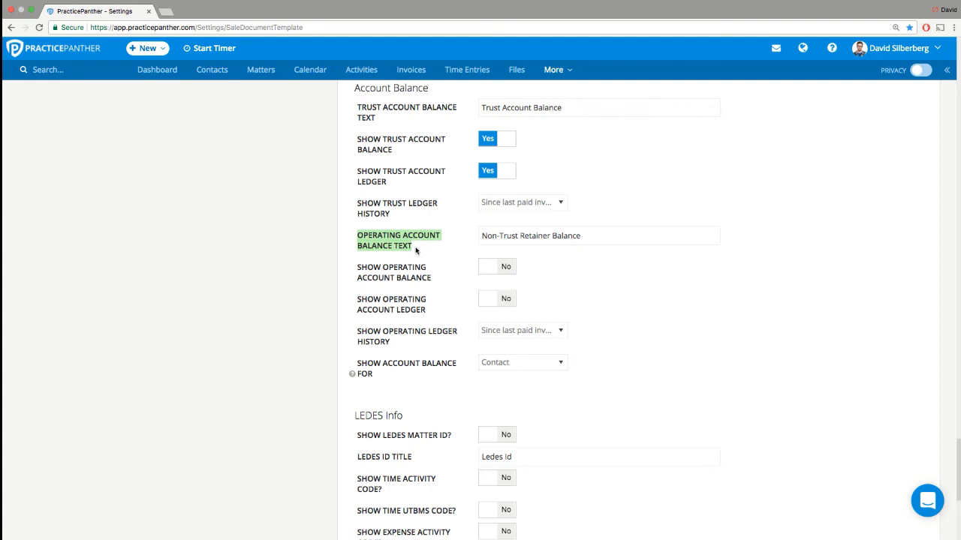
{"action": "left_click_drag", "start_coordinate": [356, 300], "coordinate": [440, 318]}
{"action": "left_click", "coordinate": [288, 339]}
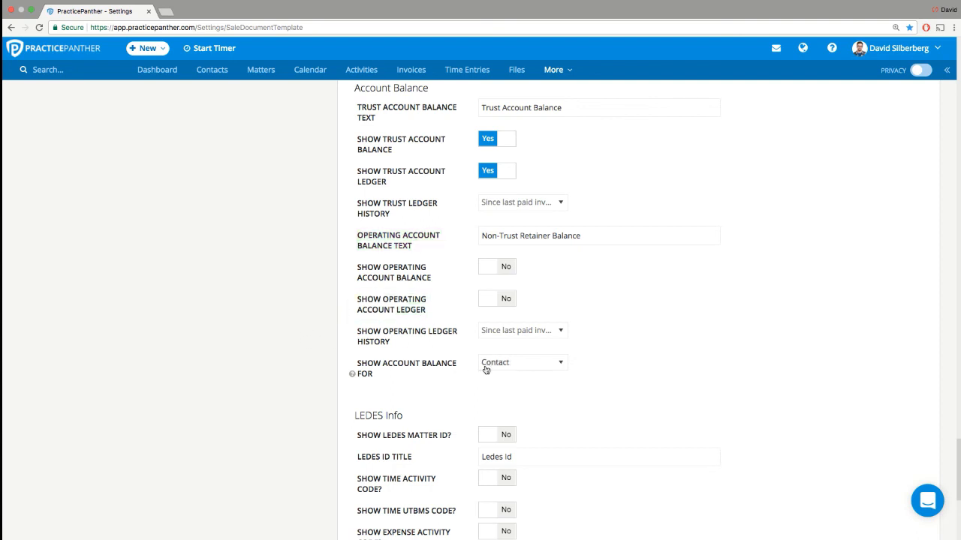
{"action": "left_click", "coordinate": [499, 365]}
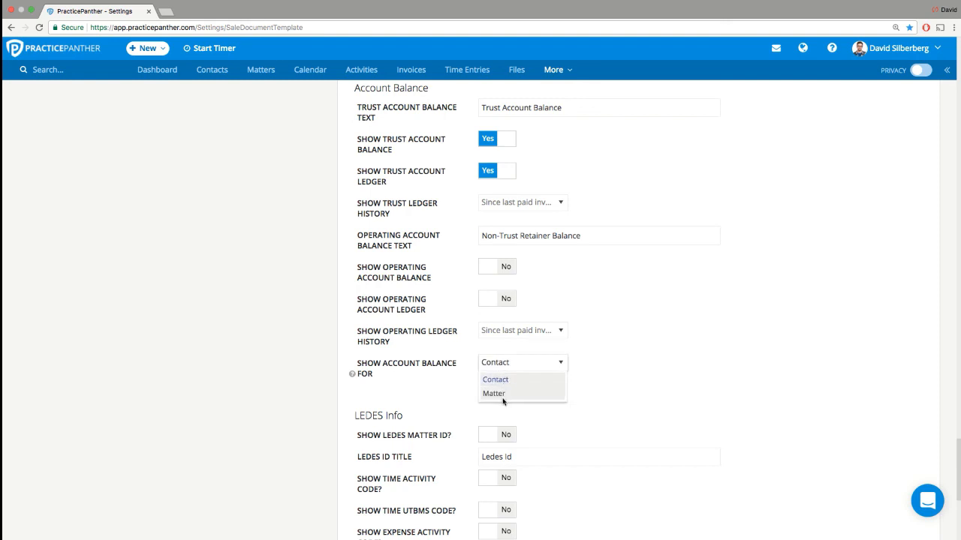
{"action": "left_click", "coordinate": [278, 377]}
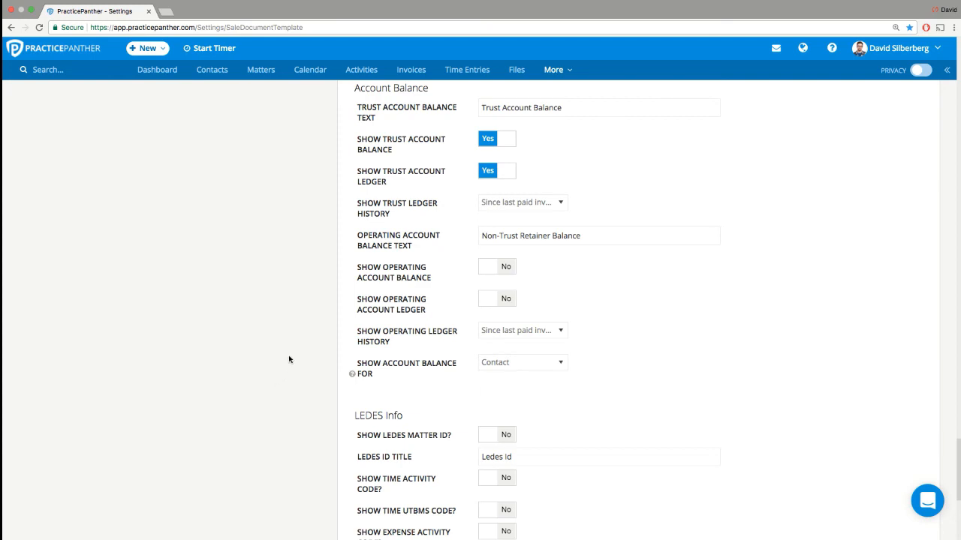
Review the default payment options for payment reminders and for using operating or trust account balances to pay invoices
{"action": "scroll", "coordinate": [289, 359], "scroll_direction": "up", "scroll_amount": 10}
{"action": "scroll", "coordinate": [294, 350], "scroll_direction": "up", "scroll_amount": 20}
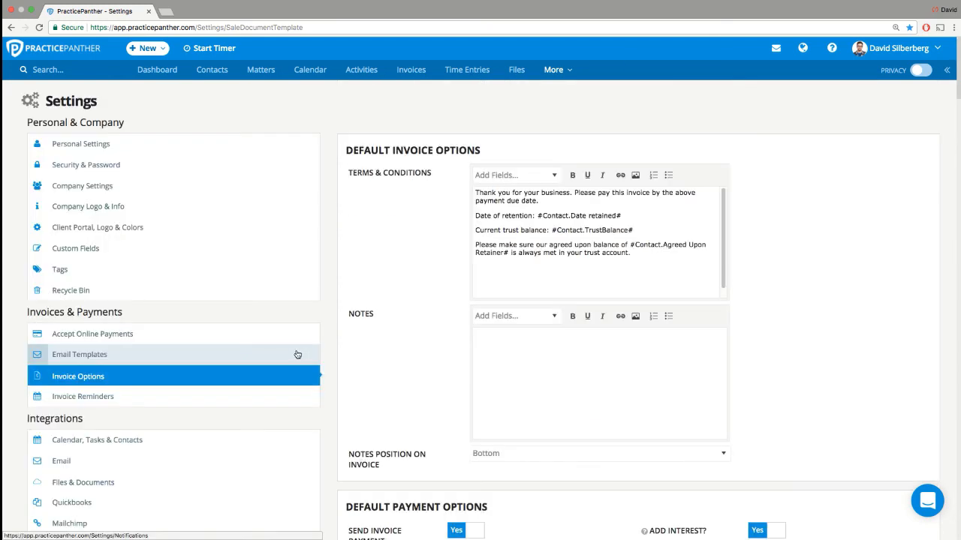
{"action": "scroll", "coordinate": [294, 351], "scroll_direction": "down", "scroll_amount": 6}
{"action": "left_click_drag", "start_coordinate": [344, 193], "coordinate": [492, 195]}
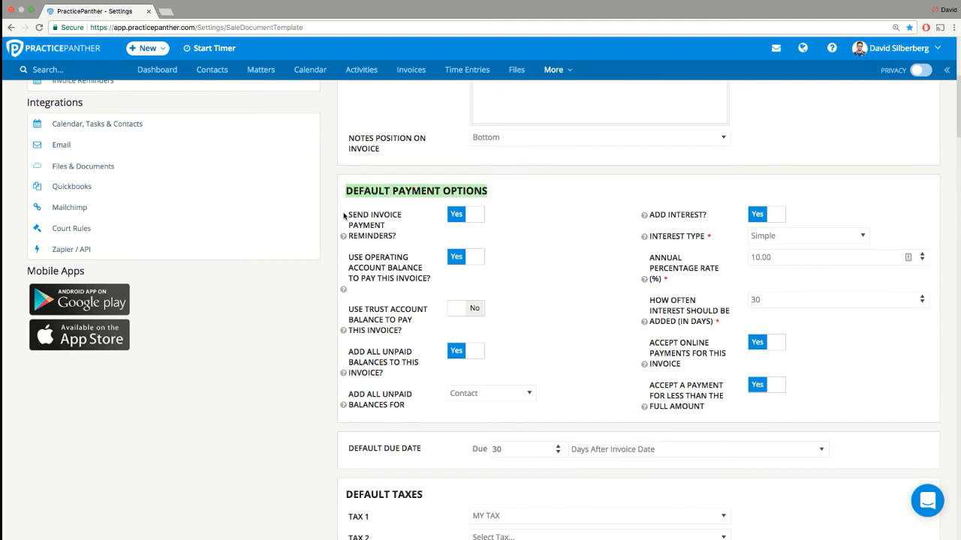
{"action": "left_click_drag", "start_coordinate": [344, 214], "coordinate": [422, 239]}
{"action": "left_click_drag", "start_coordinate": [351, 257], "coordinate": [428, 287]}
{"action": "left_click_drag", "start_coordinate": [354, 310], "coordinate": [423, 337]}
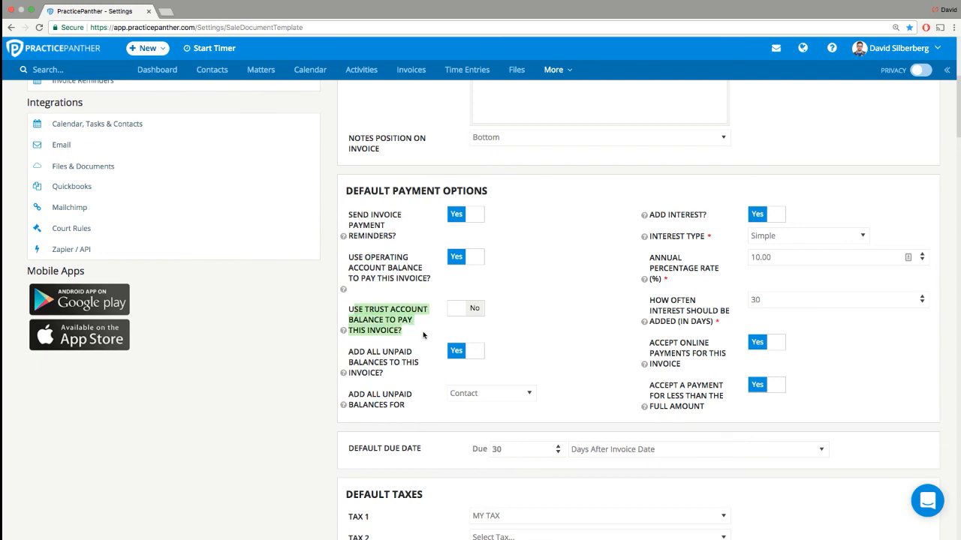
{"action": "left_click", "coordinate": [313, 337]}
{"action": "left_click", "coordinate": [263, 11]}
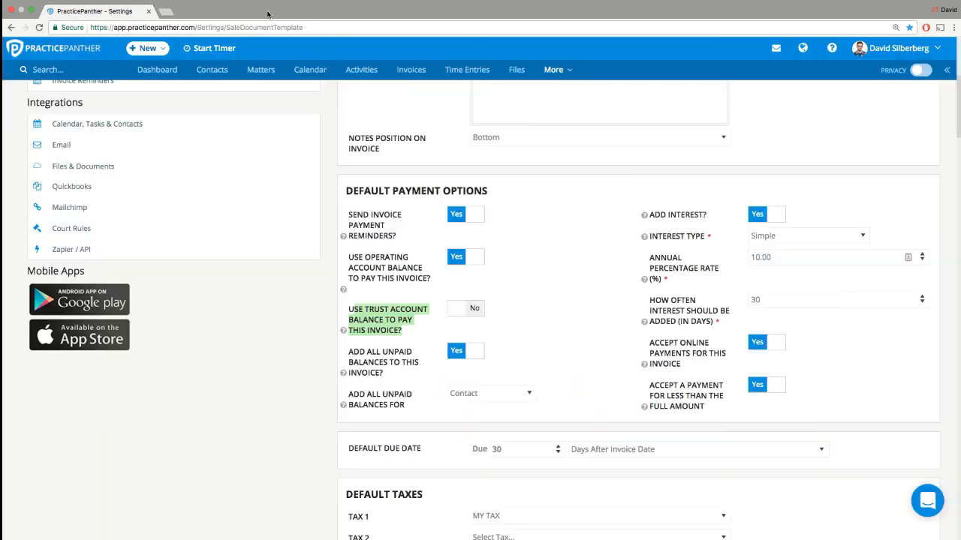
{"action": "left_click", "coordinate": [298, 411]}
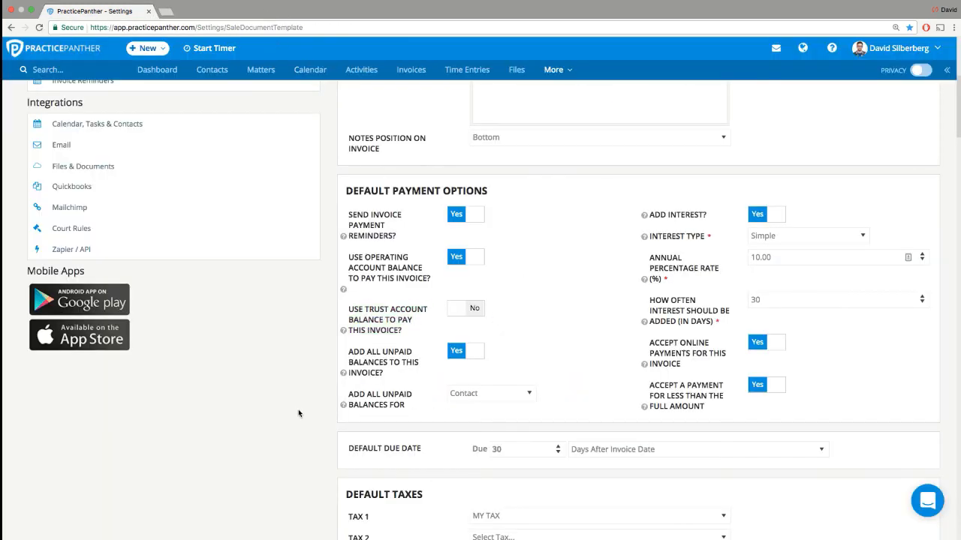
Save the invoice options and go to the invoice reminders settings
{"action": "scroll", "coordinate": [315, 405], "scroll_direction": "down", "scroll_amount": 20}
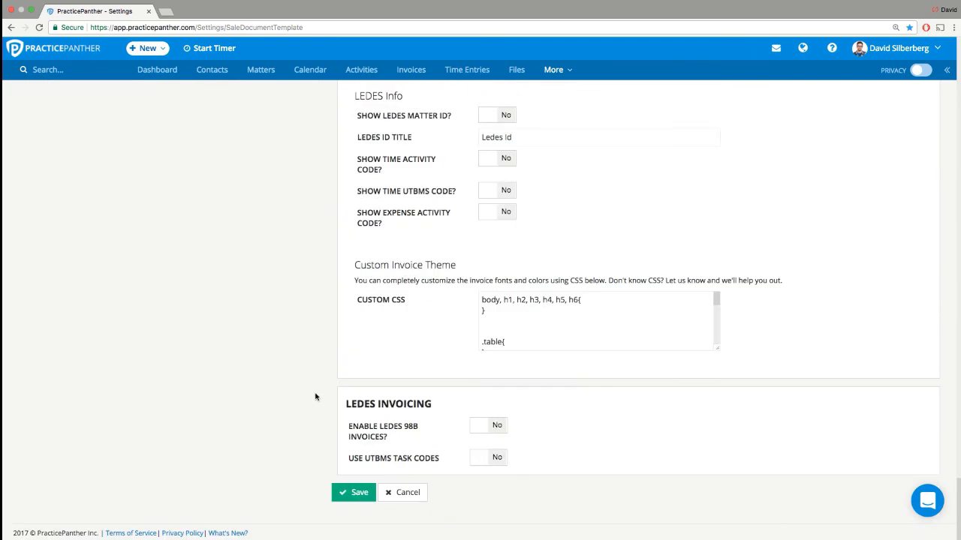
{"action": "left_click", "coordinate": [352, 493]}
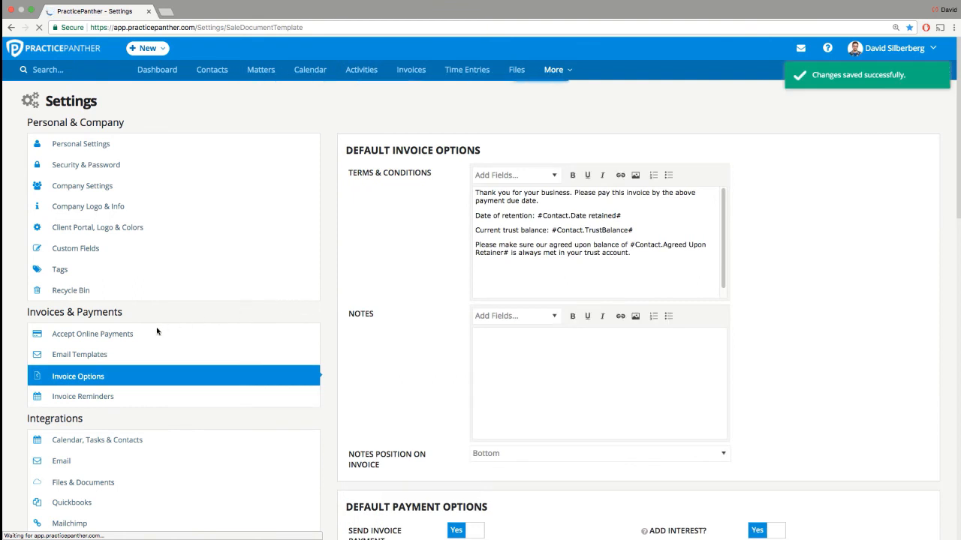
{"action": "left_click", "coordinate": [112, 398]}
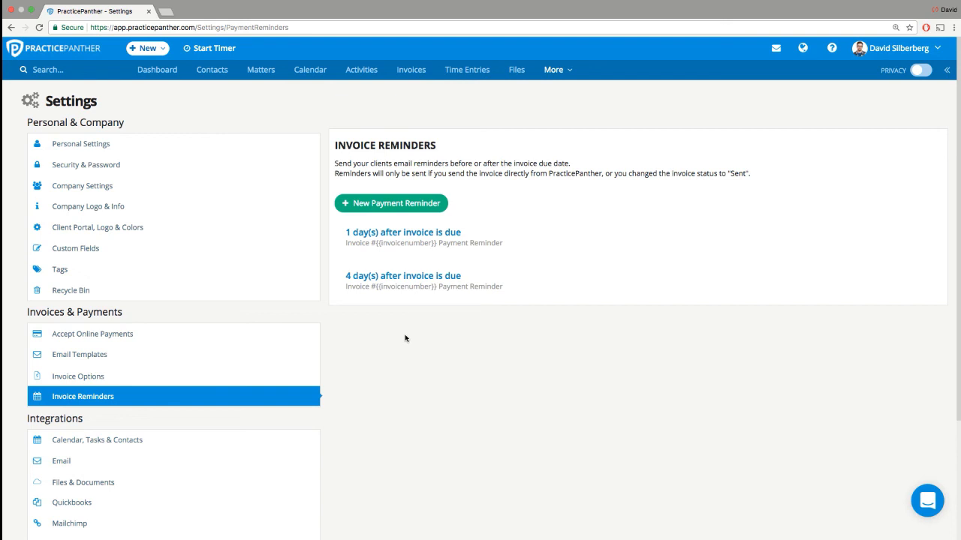
Start a new payment reminder and look over its default email body
{"action": "left_click", "coordinate": [397, 206]}
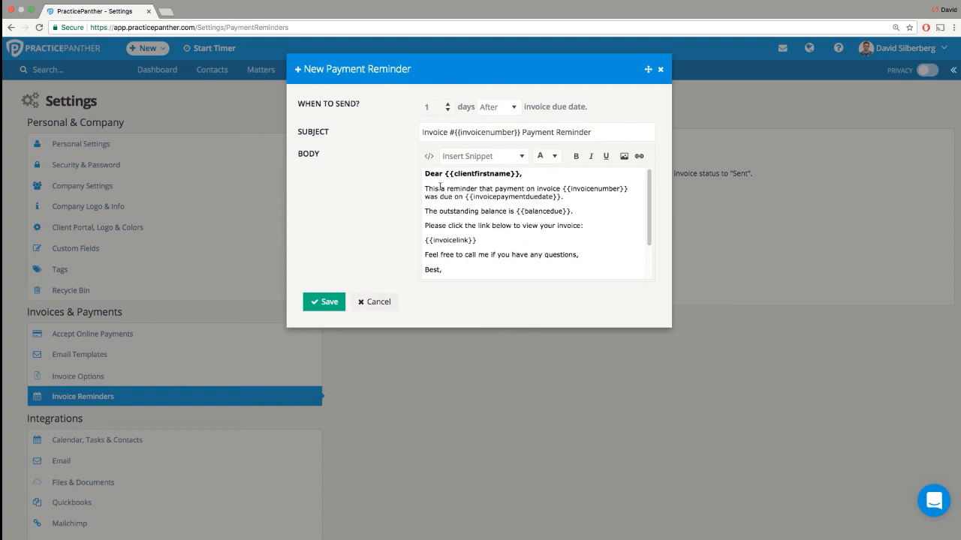
{"action": "left_click_drag", "start_coordinate": [425, 174], "coordinate": [537, 272]}
{"action": "left_click", "coordinate": [554, 228]}
{"action": "scroll", "coordinate": [554, 227], "scroll_direction": "up", "scroll_amount": 3}
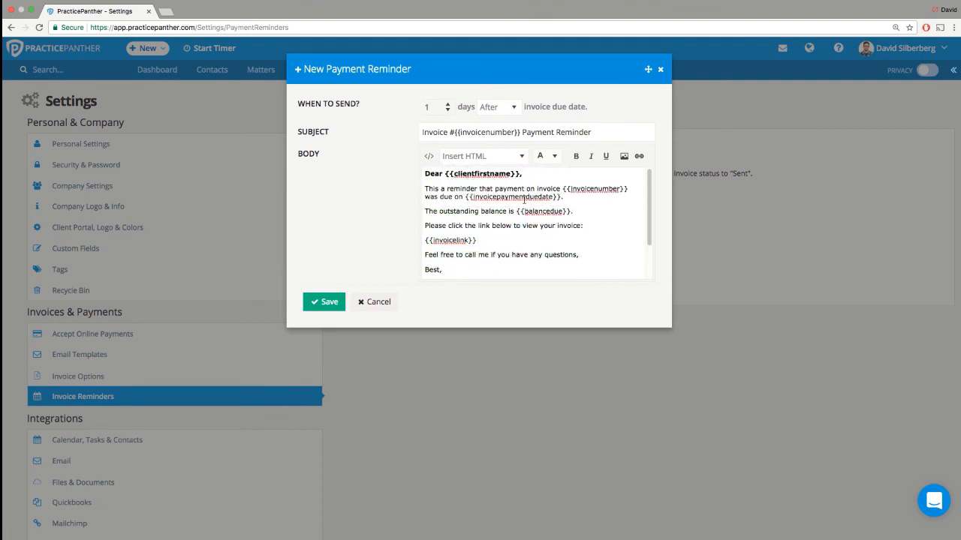
View the before and after due date choices for the reminder and try adding "!!!" to its subject
{"action": "double_click", "coordinate": [431, 105]}
{"action": "left_click", "coordinate": [505, 107]}
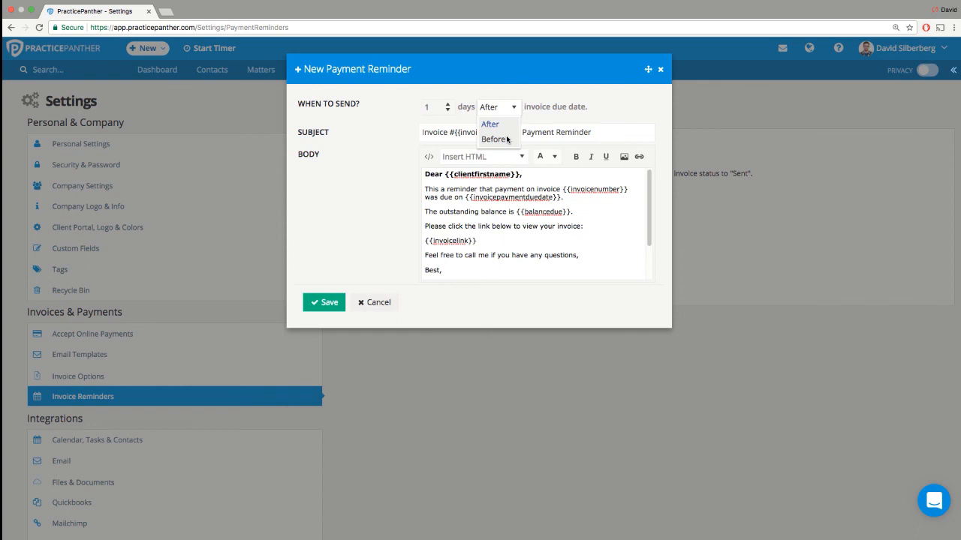
{"action": "left_click", "coordinate": [601, 141]}
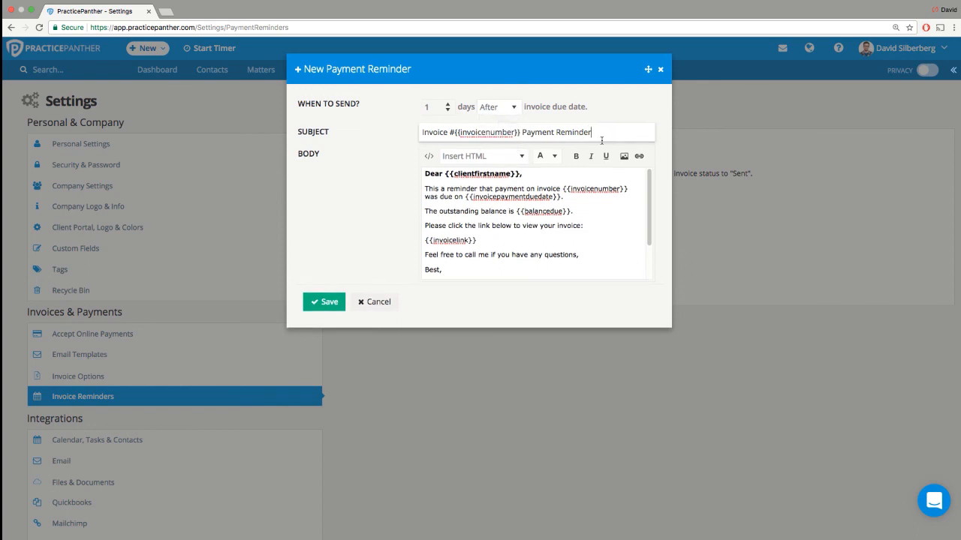
{"action": "type", "text": "!!!"}
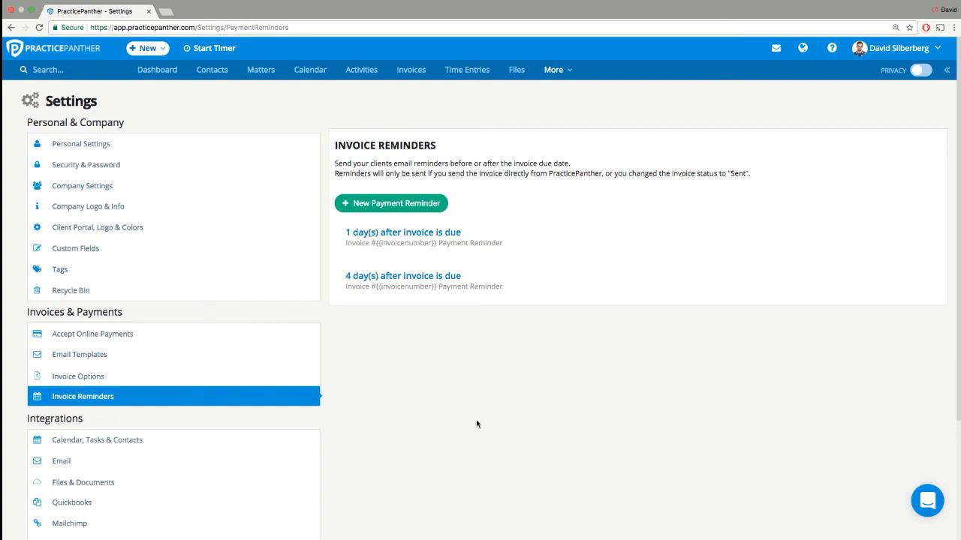
Open the PracticePanther Help Center in a new browser tab, look through its article collections and return to the settings
{"action": "left_click", "coordinate": [828, 56]}
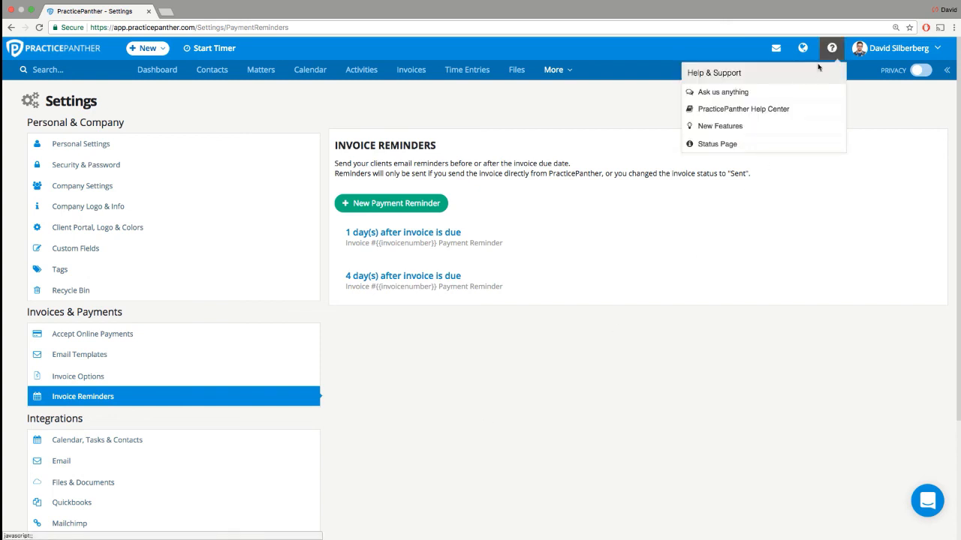
{"action": "left_click", "coordinate": [781, 110], "text": "super"}
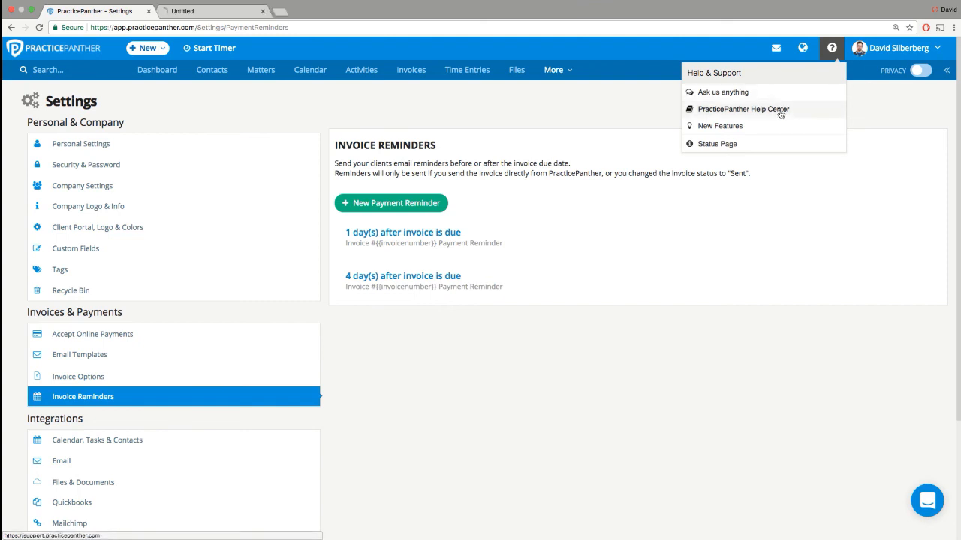
{"action": "left_click", "coordinate": [214, 11]}
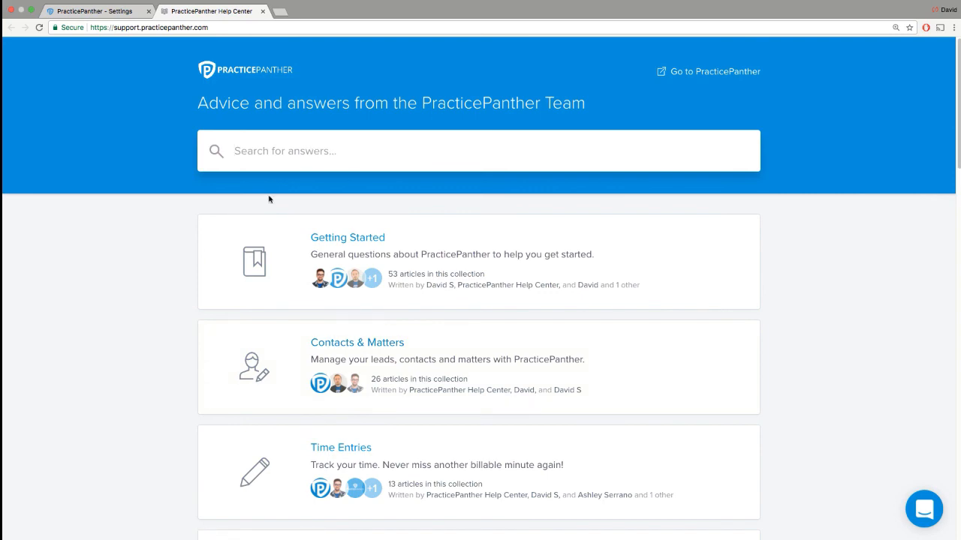
{"action": "scroll", "coordinate": [268, 199], "scroll_direction": "down", "scroll_amount": 3}
{"action": "scroll", "coordinate": [270, 201], "scroll_direction": "down", "scroll_amount": 6}
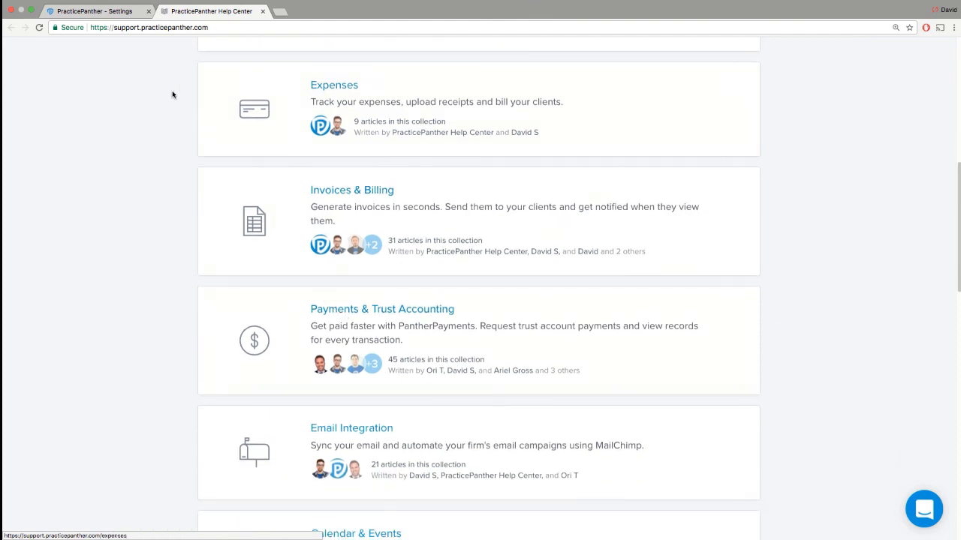
{"action": "left_click", "coordinate": [95, 12]}
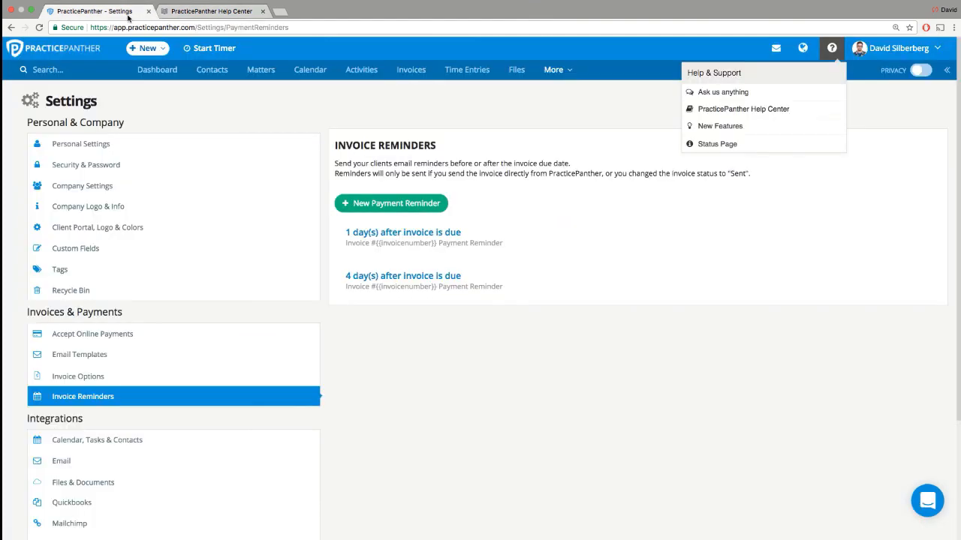
Dismiss the help options, view the support chat window and close it
{"action": "left_click", "coordinate": [366, 119]}
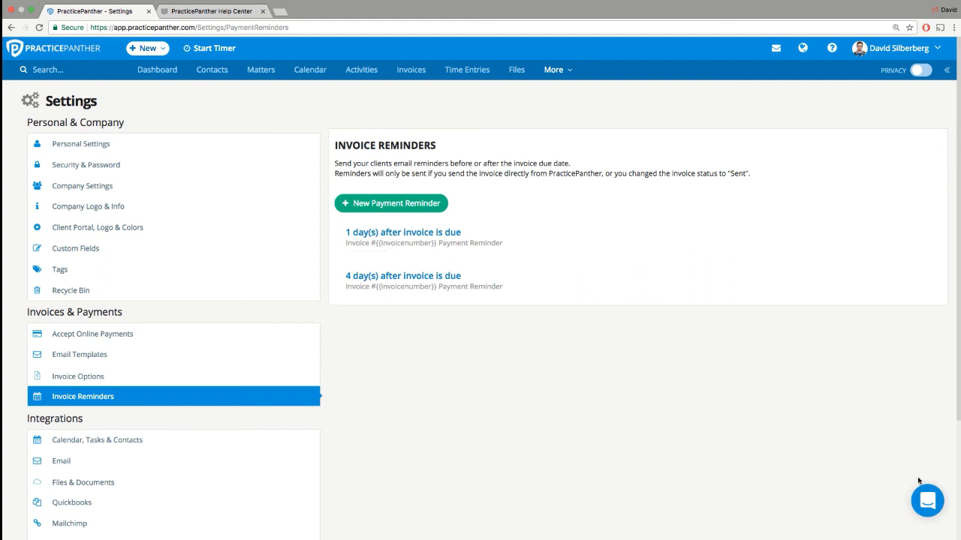
{"action": "left_click", "coordinate": [929, 500]}
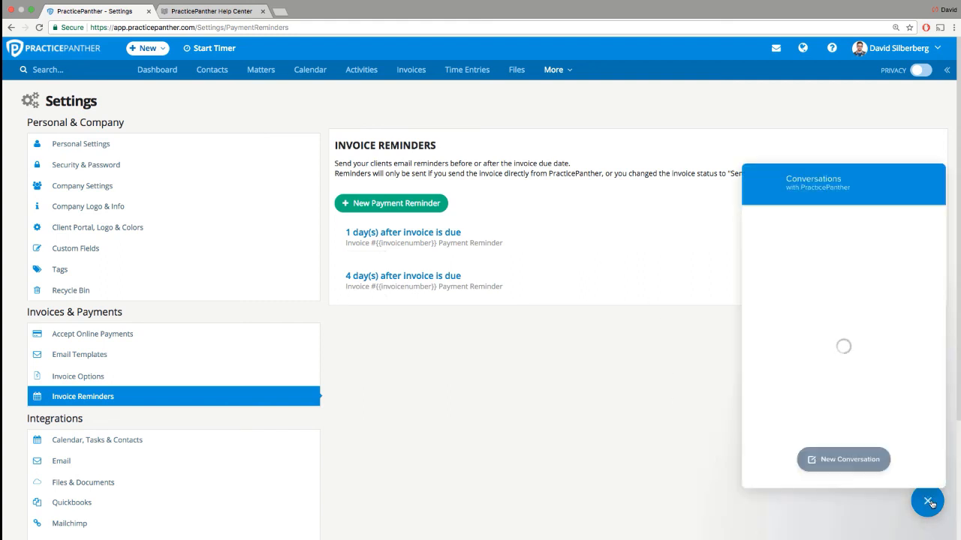
{"action": "left_click", "coordinate": [928, 502]}
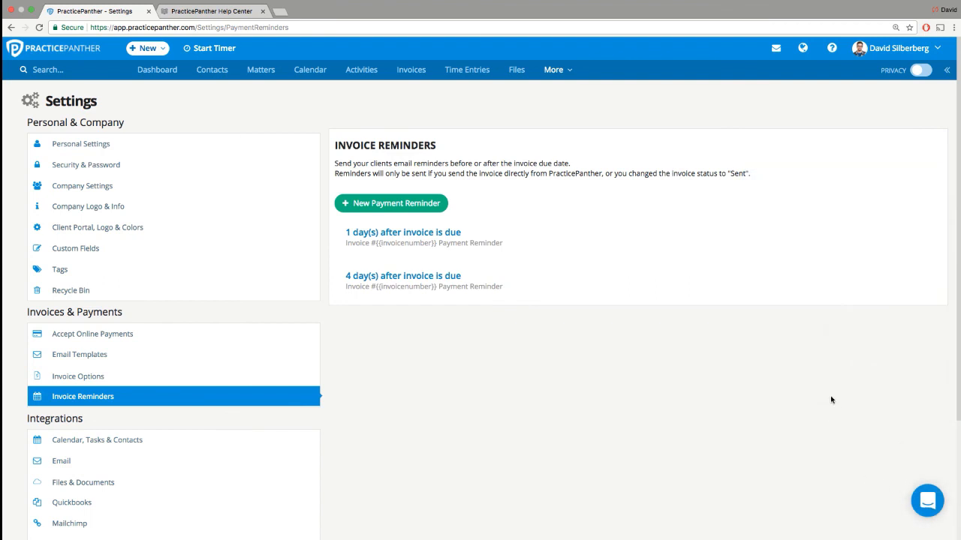